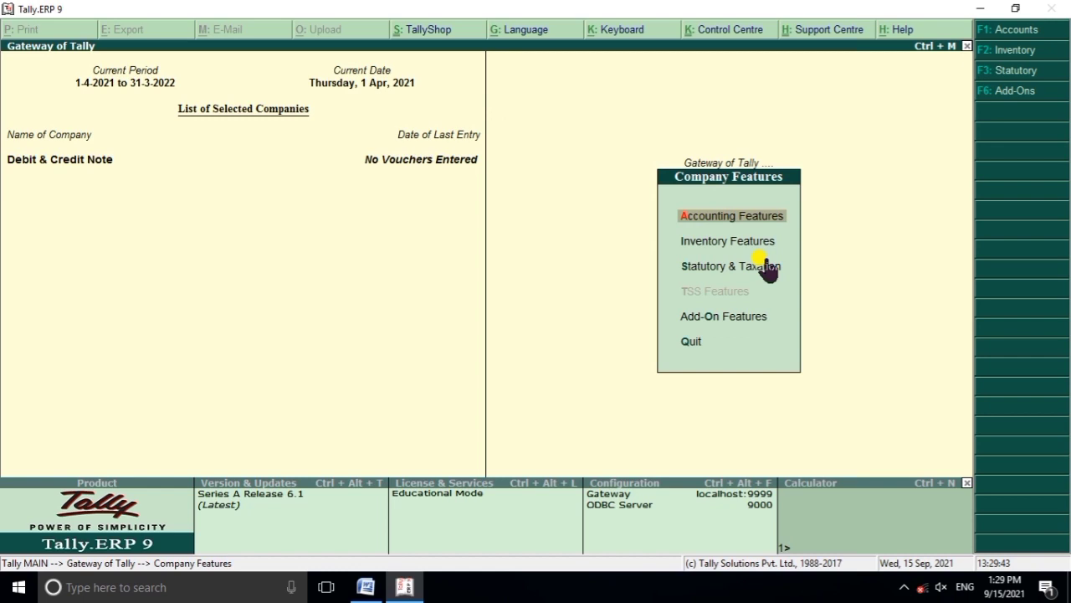
# Step: Open the company's accounting features and go through the General, Outstanding Management and Cost/Profit Centres options, keeping their settings
pyautogui.press('Return')
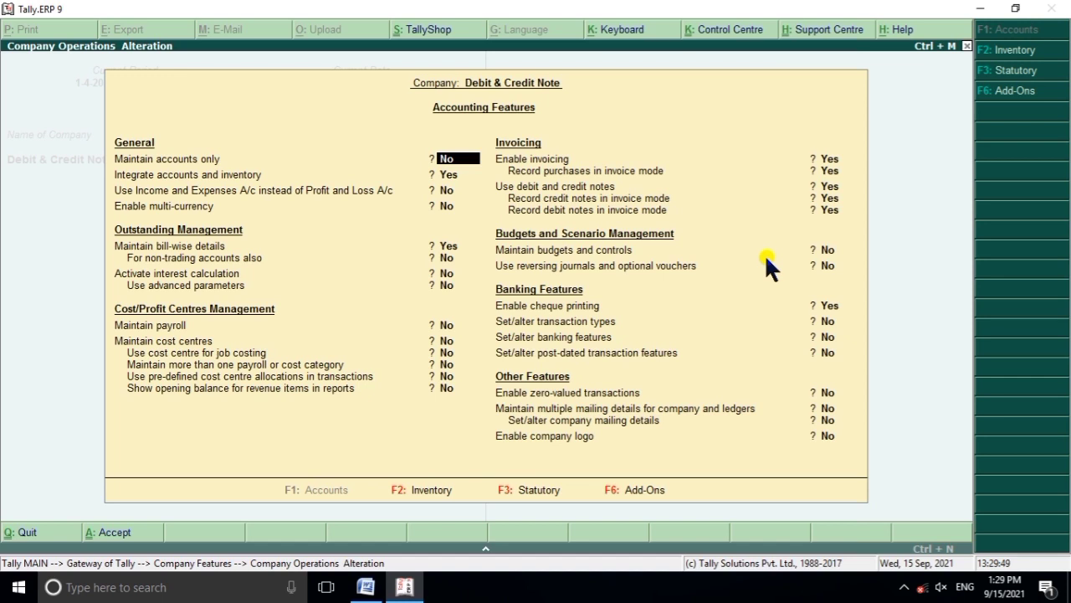
pyautogui.press('Return')
pyautogui.press('Return')
pyautogui.press('Return')
pyautogui.press('Return')
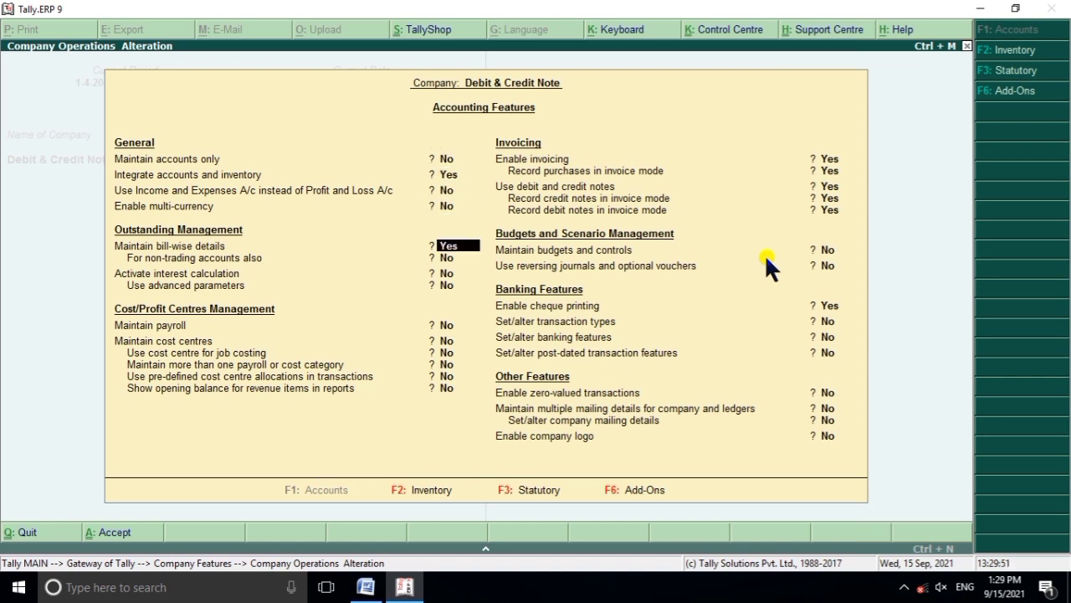
pyautogui.press('Return')
pyautogui.press('Return')
pyautogui.press('Return')
pyautogui.press('Return')
pyautogui.press('Return')
pyautogui.press('Return')
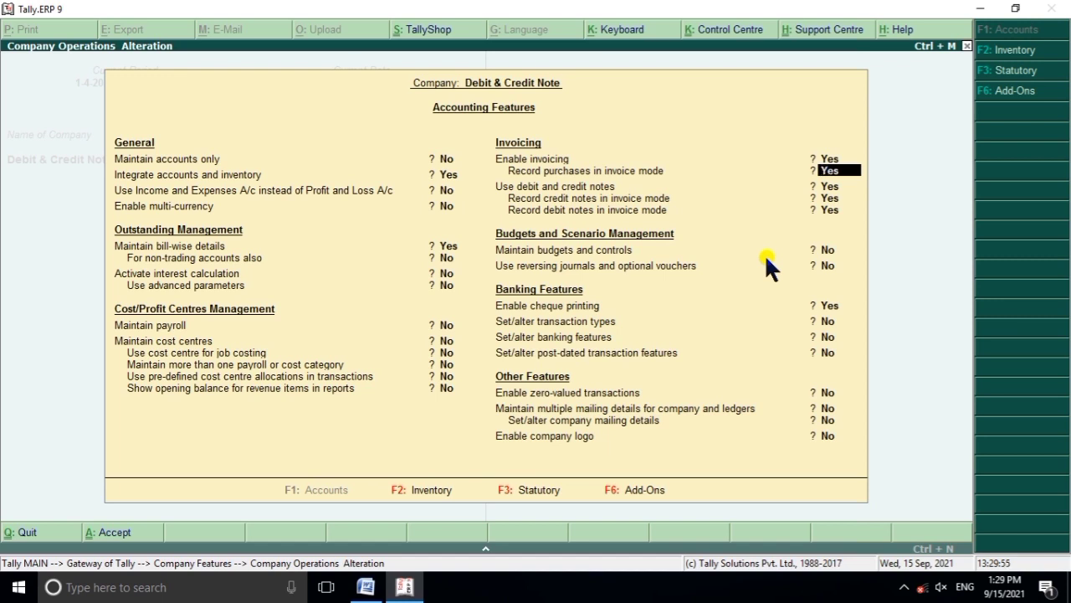
# Step: Keep invoicing, purchases in invoice mode, and debit and credit notes with both recorded in invoice mode set to Yes
pyautogui.press('Up')
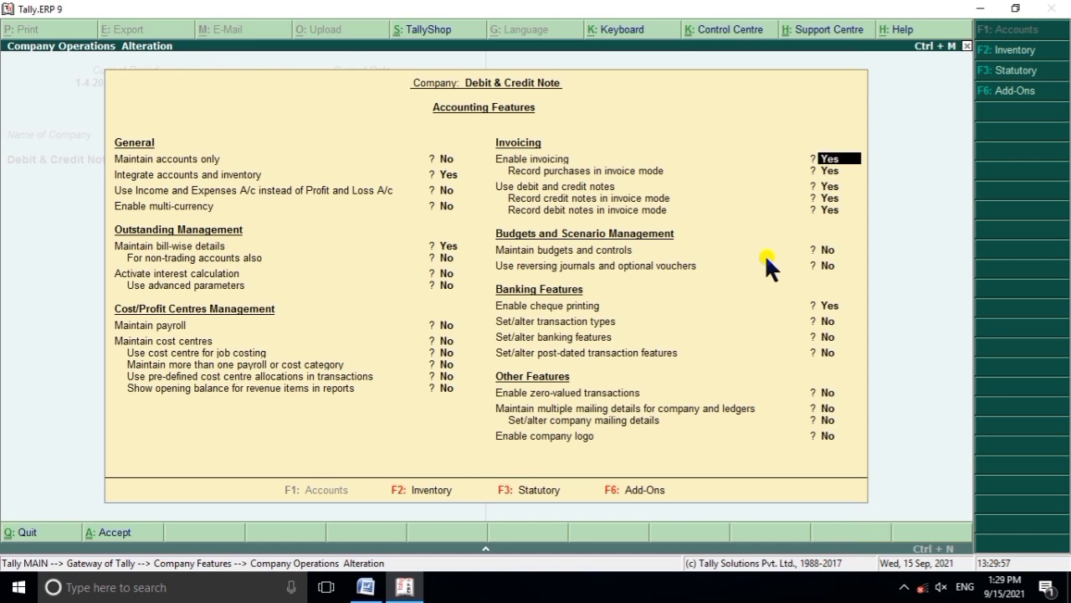
pyautogui.press('Return')
pyautogui.press('Return')
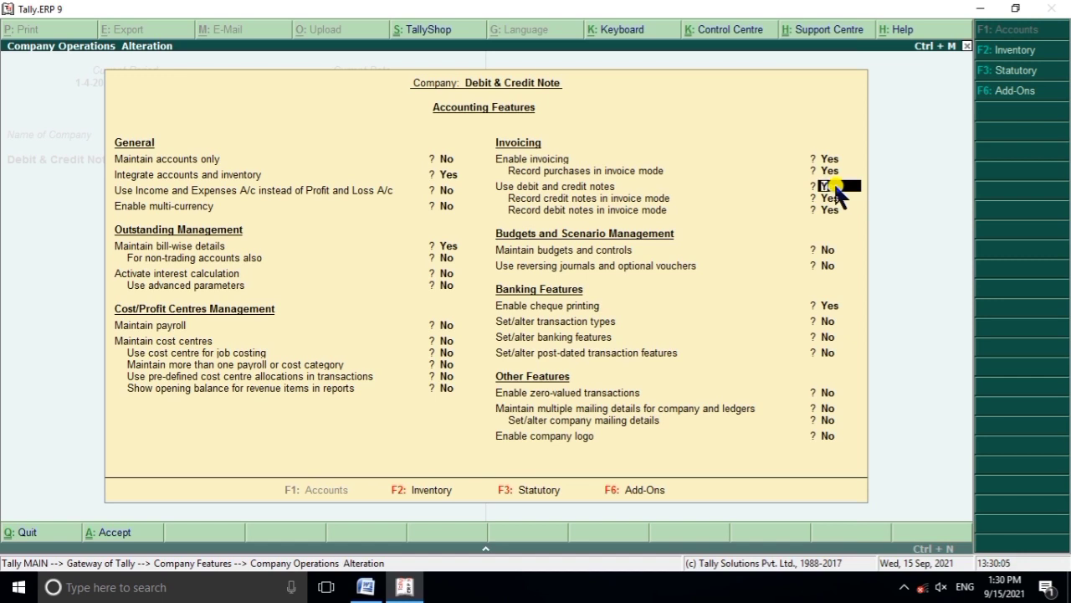
pyautogui.press('Return')
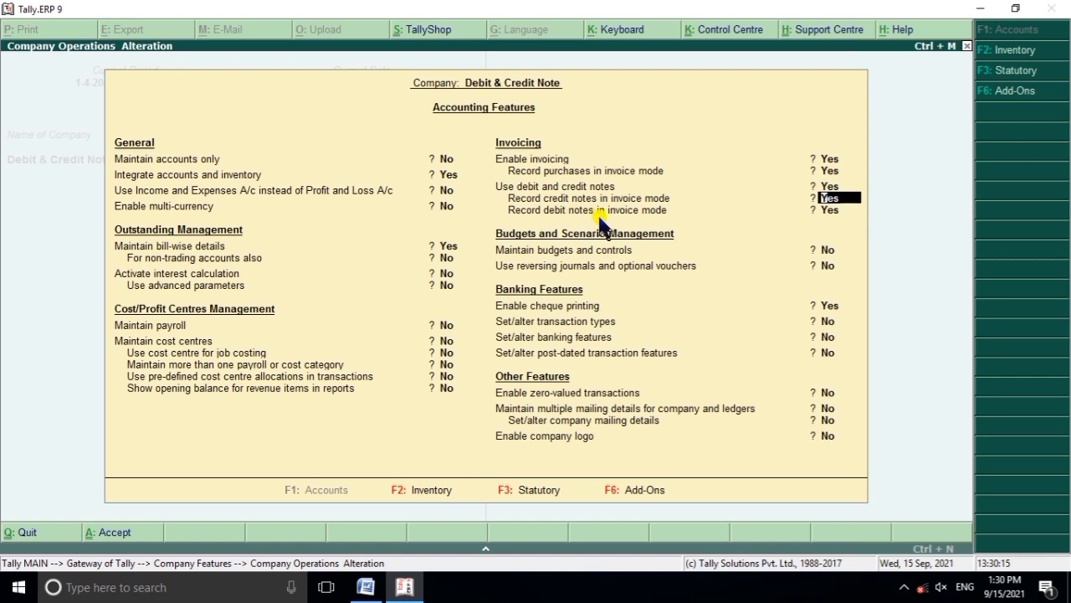
pyautogui.click(834, 210)
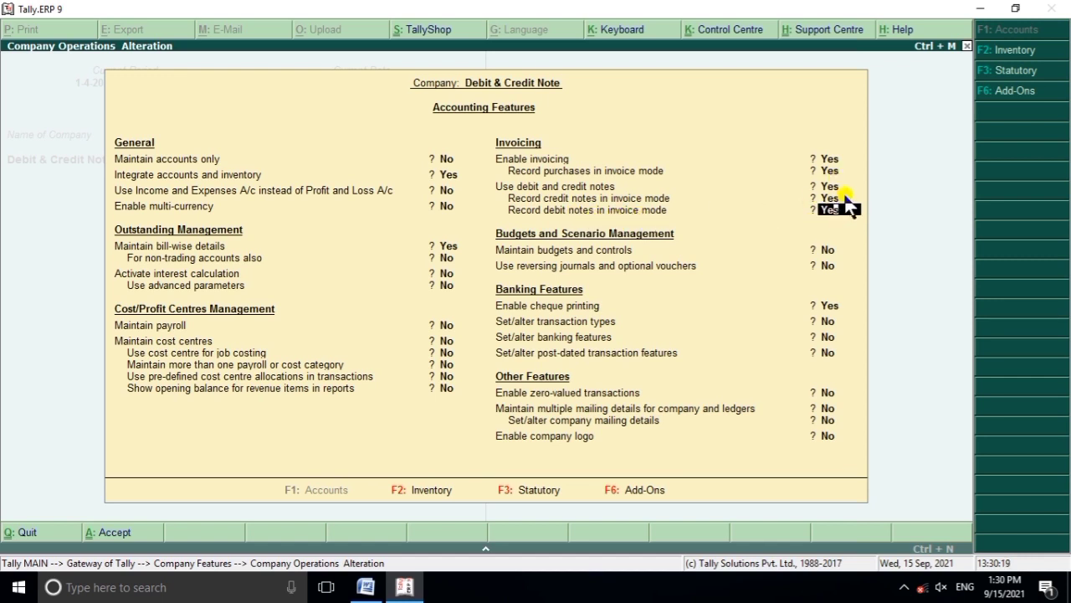
# Step: Accept the accounting features with the existing budget, banking and other options, and return to the Gateway of Tally
pyautogui.press('Return')
pyautogui.press('Return')
pyautogui.press('Return')
pyautogui.press('Return')
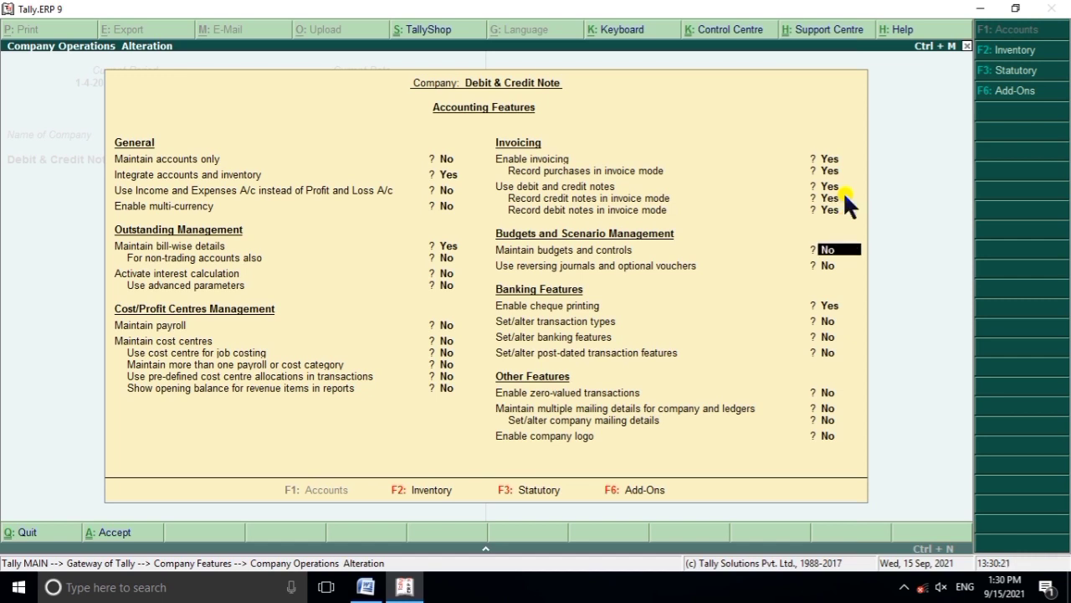
pyautogui.press('Return')
pyautogui.press('Return')
pyautogui.press('Return')
pyautogui.press('Return')
pyautogui.press('Return')
pyautogui.press('Return')
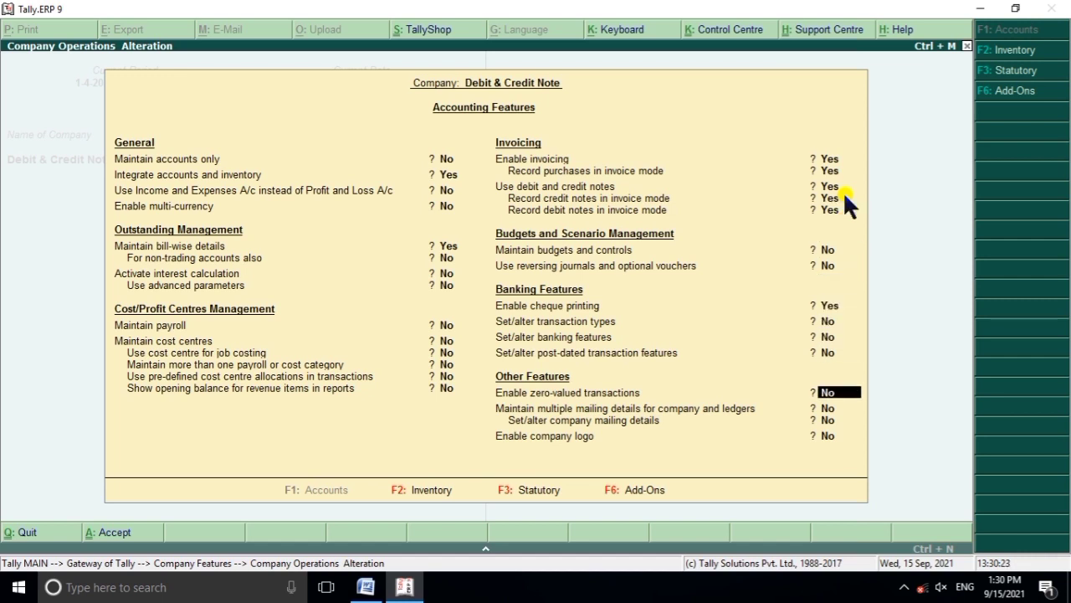
pyautogui.press('Return')
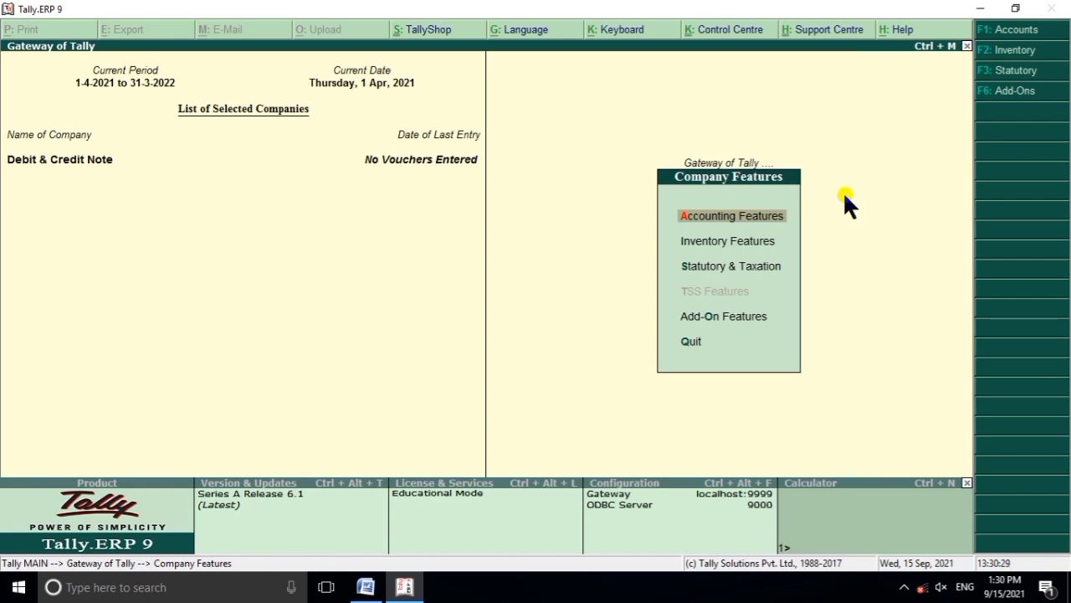
pyautogui.press('Escape')
pyautogui.press('Escape')
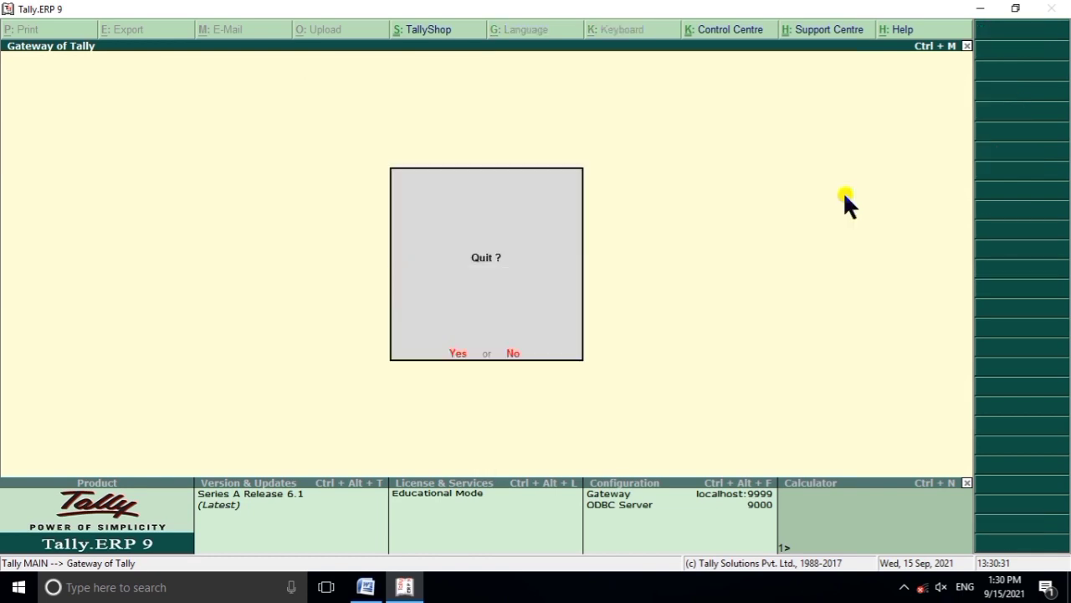
pyautogui.press('Escape')
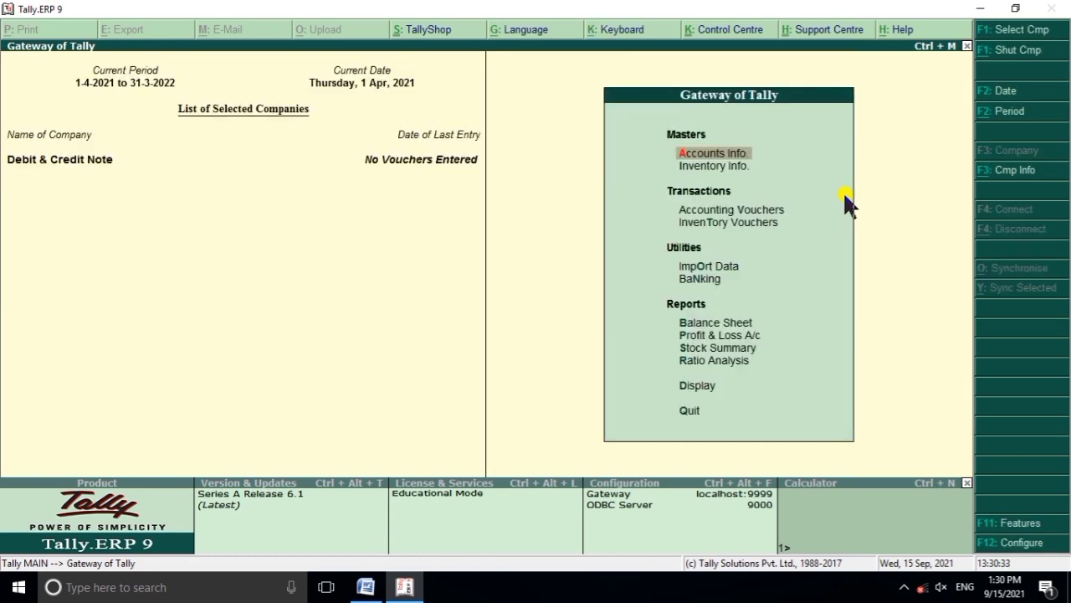
# Step: Switch to the Journal document in Word and read through the Account – 5 (Debit Note & Credit Note) transactions and answer
pyautogui.click(365, 586)
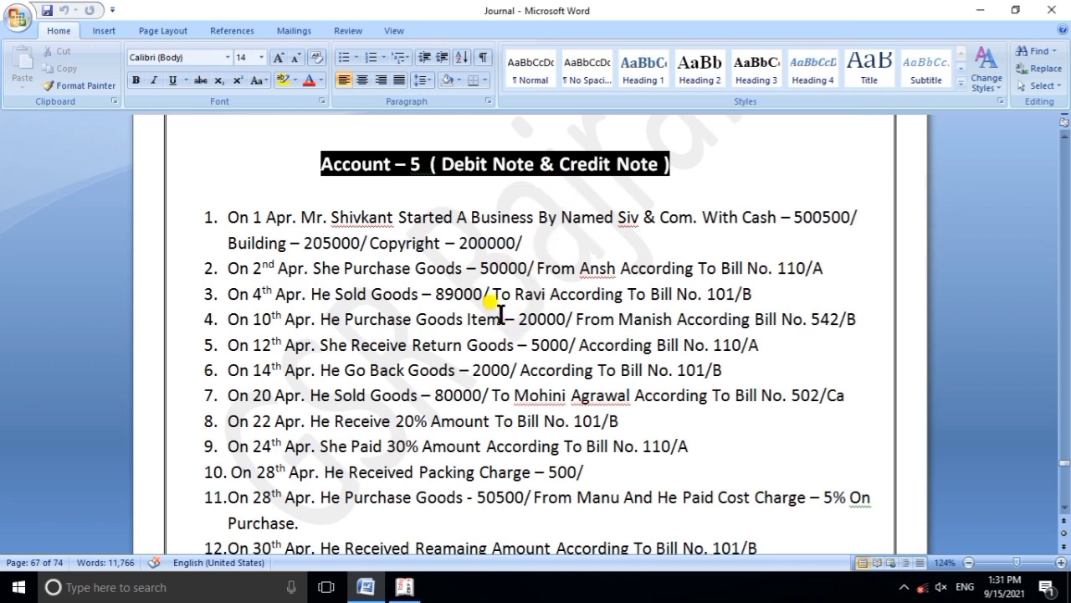
pyautogui.scroll(-5, 502, 316)
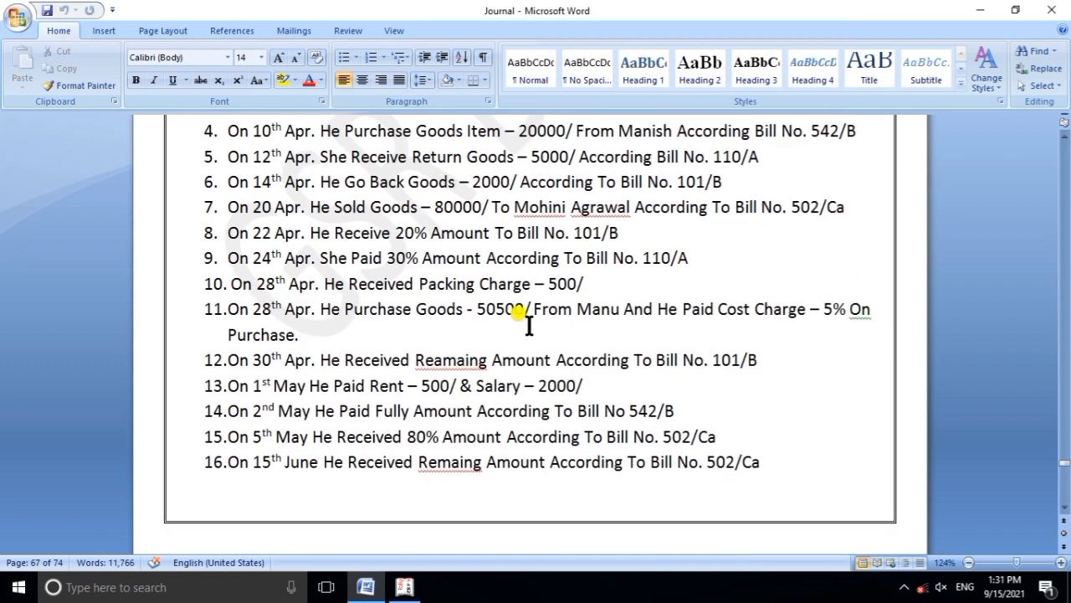
pyautogui.scroll(-1, 529, 339)
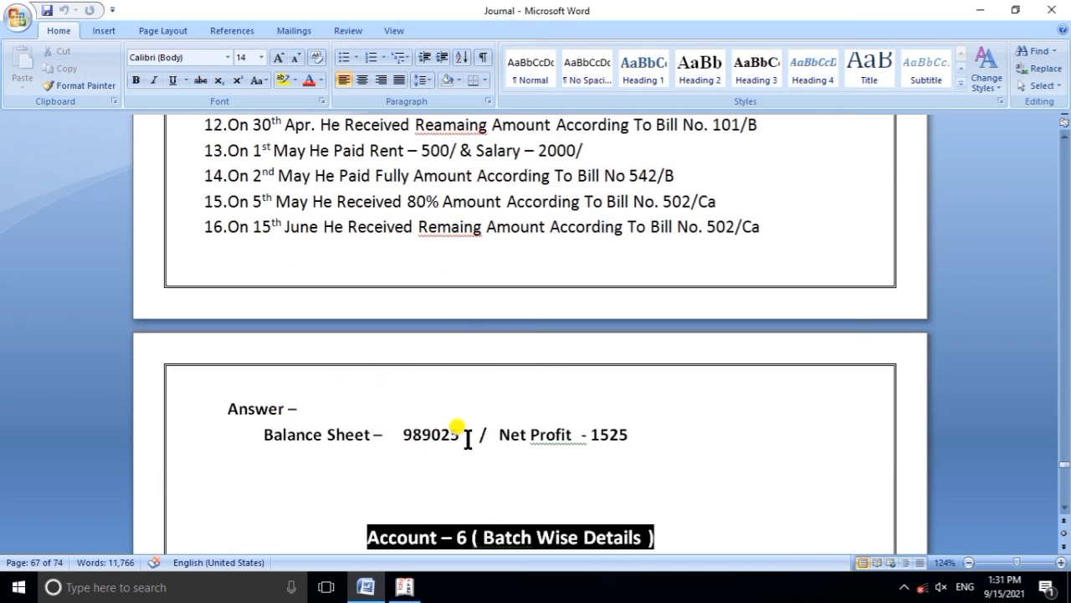
pyautogui.scroll(5, 571, 435)
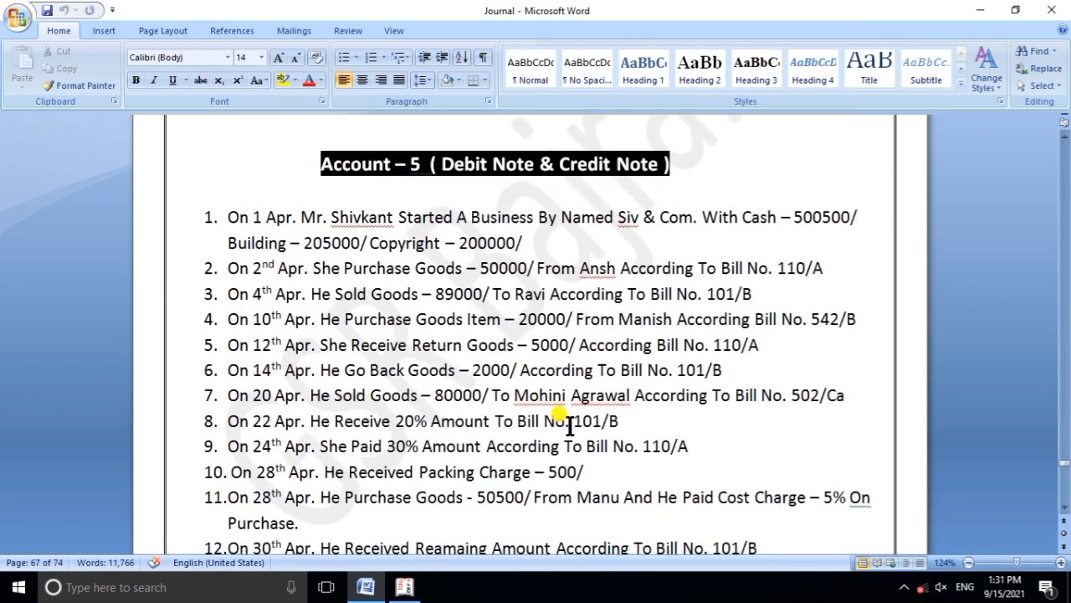
# Step: Switch to Tally.ERP 9 and open the multiple-ledger alteration list for All Items to review the ledgers and their groups
pyautogui.click(404, 587)
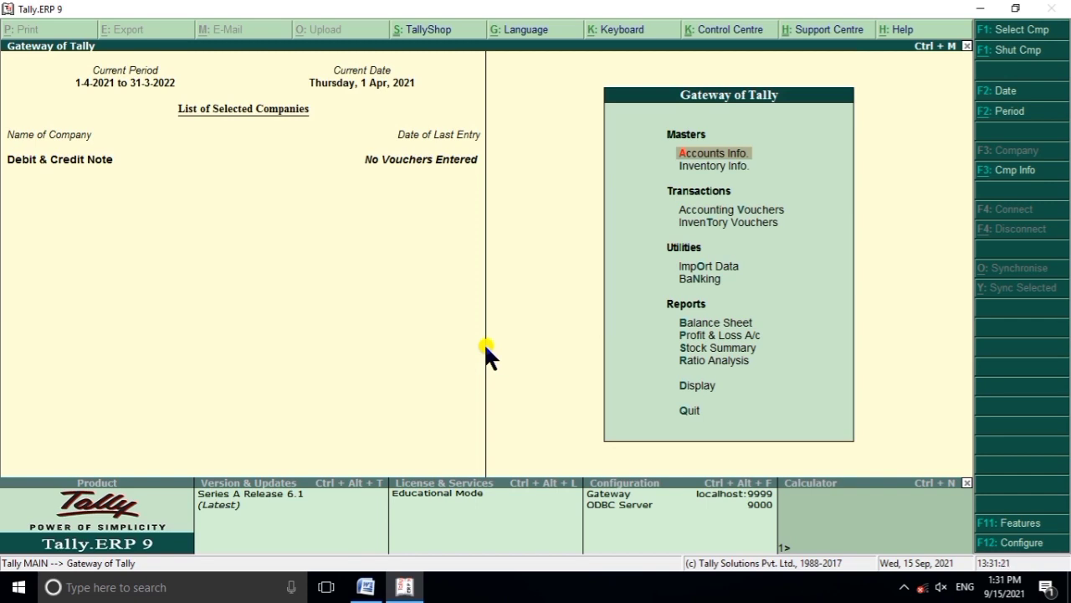
pyautogui.press('Return')
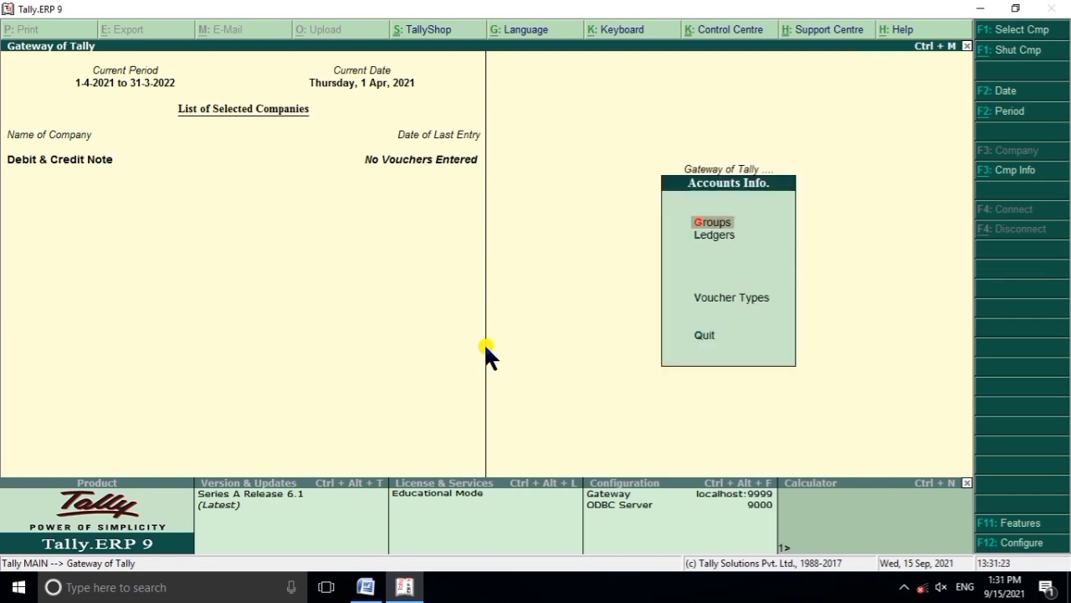
pyautogui.press('Down')
pyautogui.press('Return')
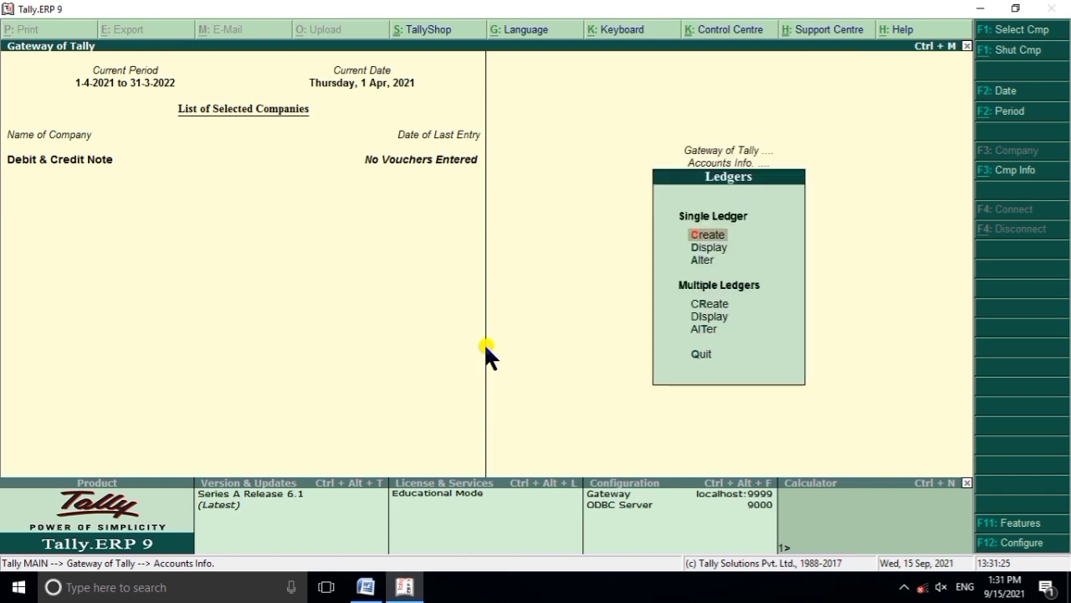
pyautogui.press('Down')
pyautogui.press('Down')
pyautogui.press('Down')
pyautogui.press('Down')
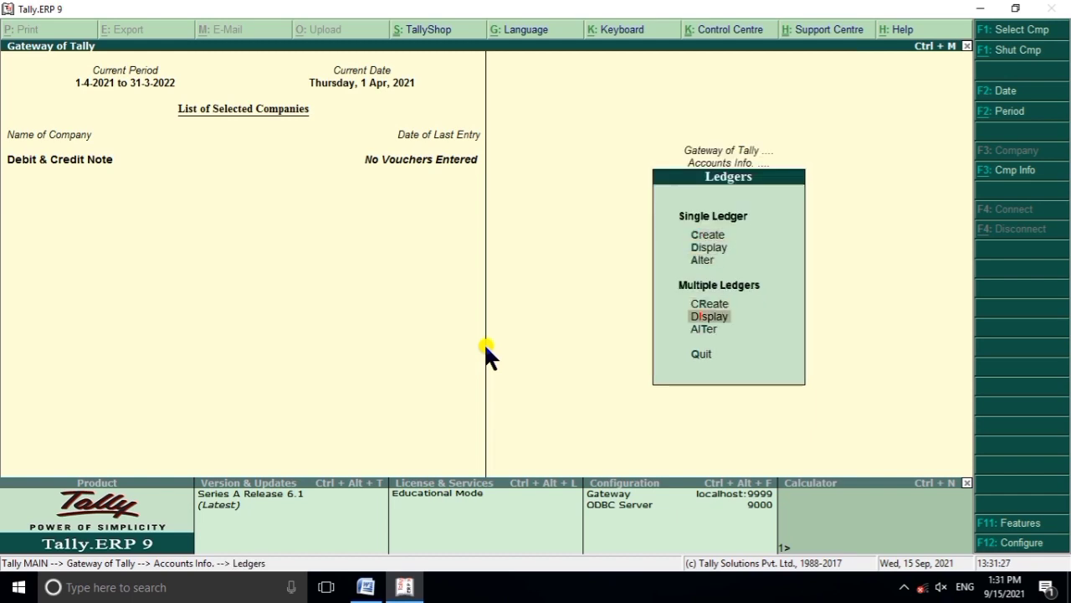
pyautogui.press('Up')
pyautogui.press('Down')
pyautogui.press('Down')
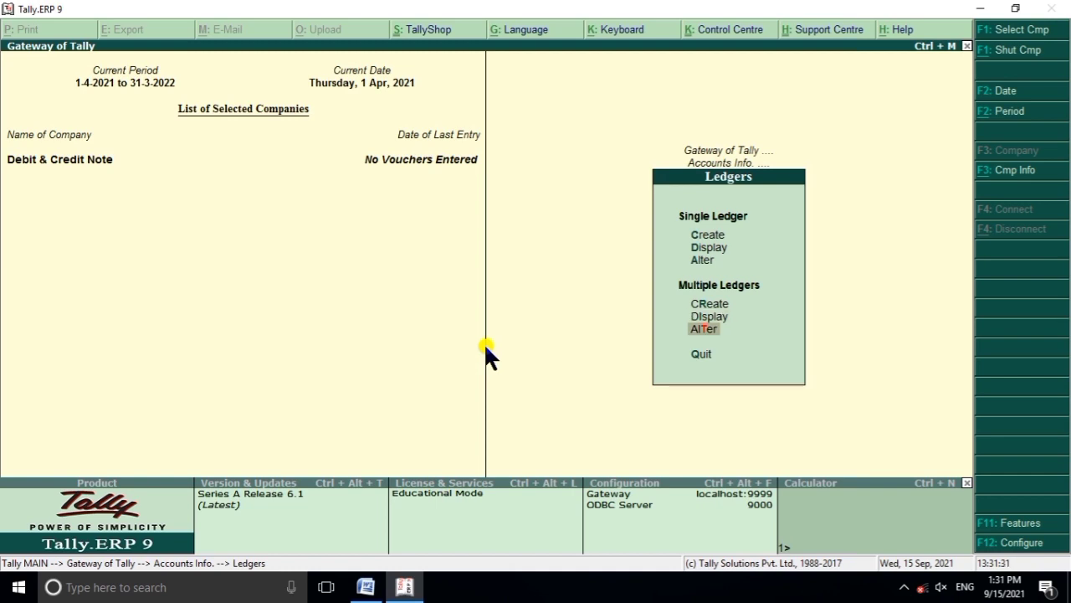
pyautogui.press('Return')
pyautogui.press('Return')
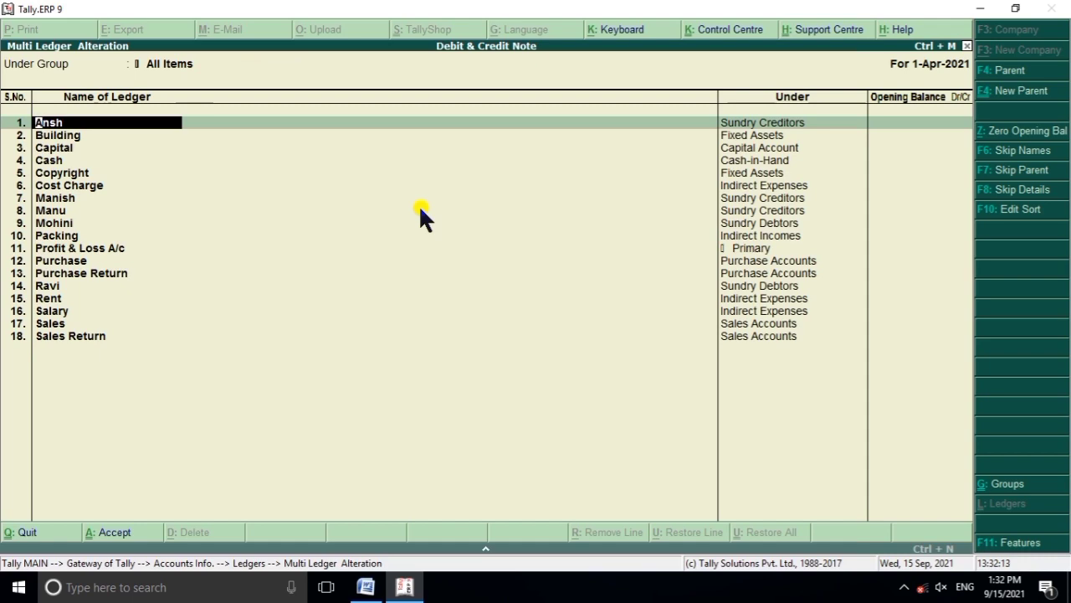
# Step: Compare the Account – 5 transactions in Word with the ledger names and groups listed in Tally.ERP 9
pyautogui.click(364, 531)
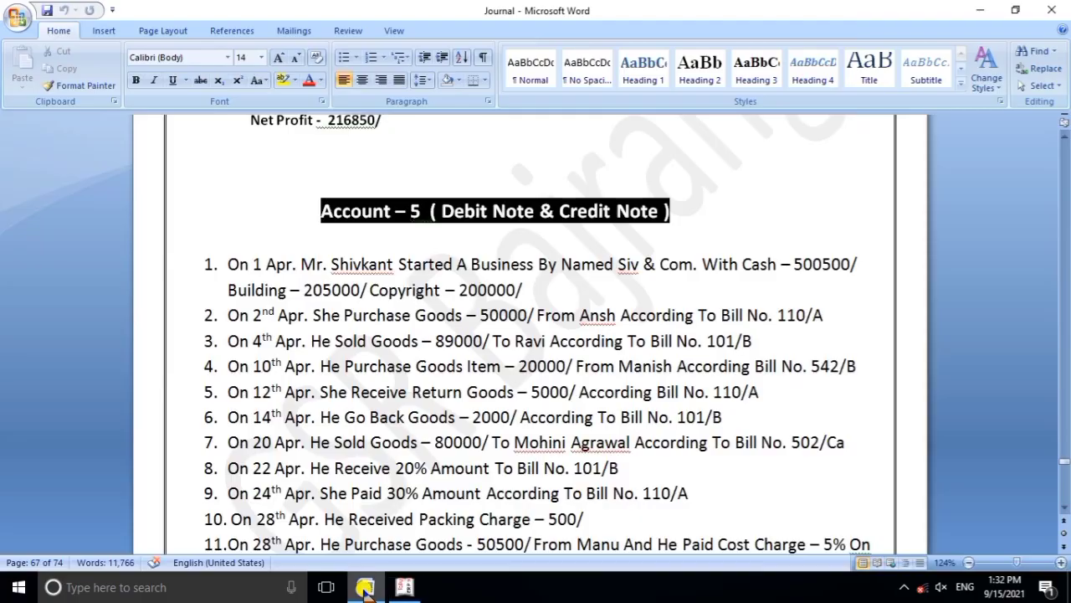
pyautogui.scroll(-1, 347, 297)
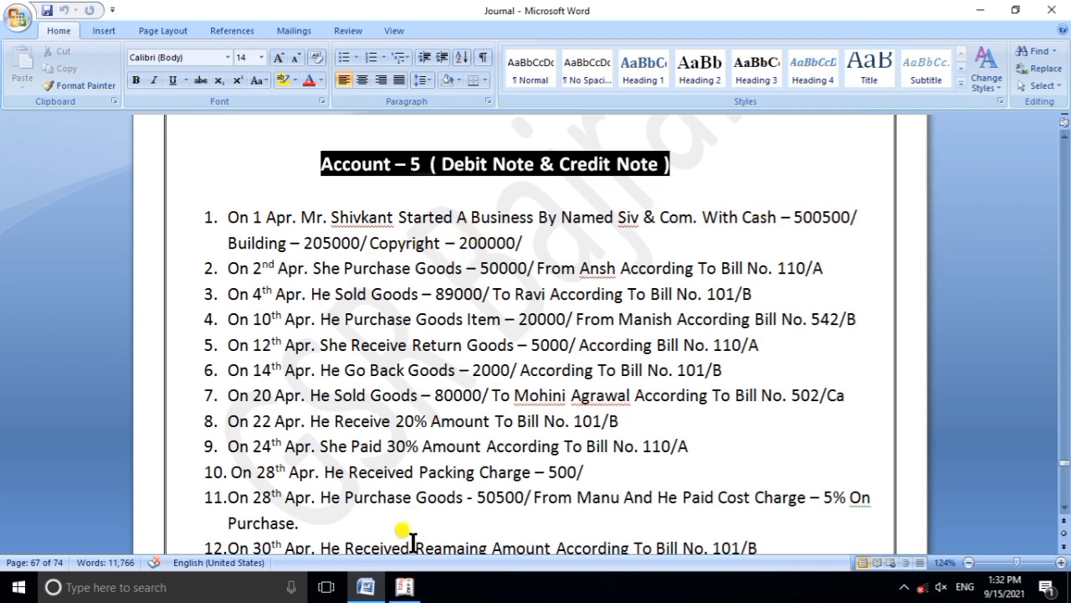
pyautogui.click(404, 586)
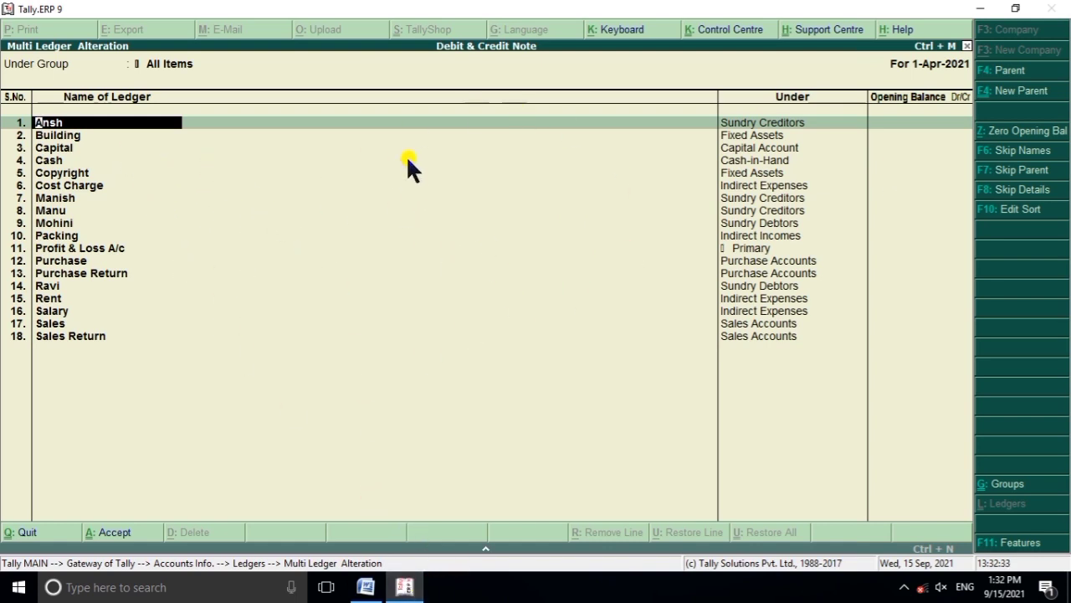
pyautogui.click(404, 587)
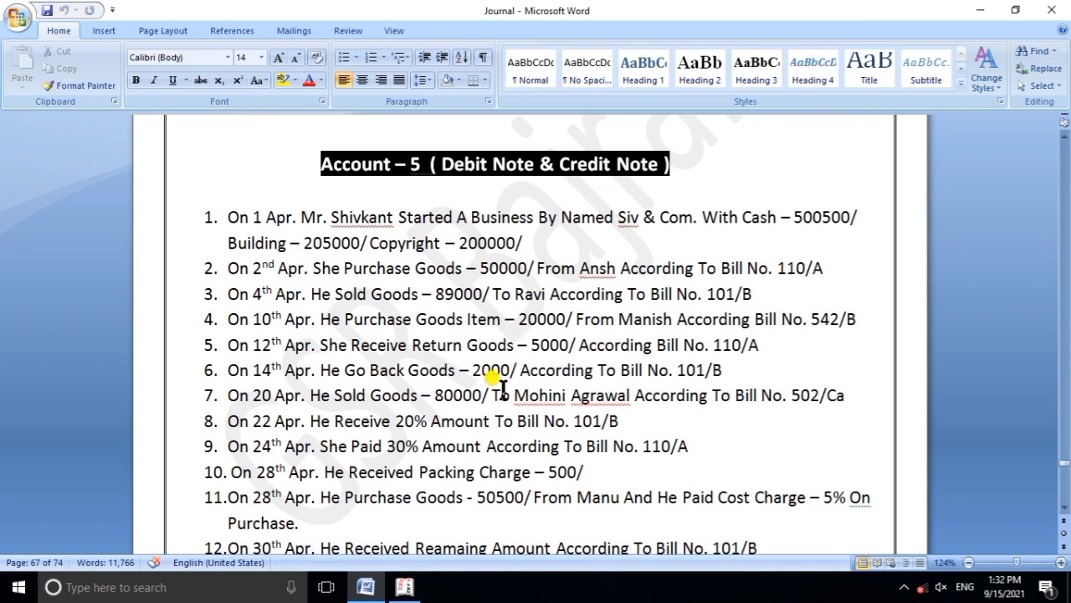
pyautogui.click(404, 587)
# Step: Quit the multiple-ledger alteration list and return to the Gateway of Tally
pyautogui.press('Escape')
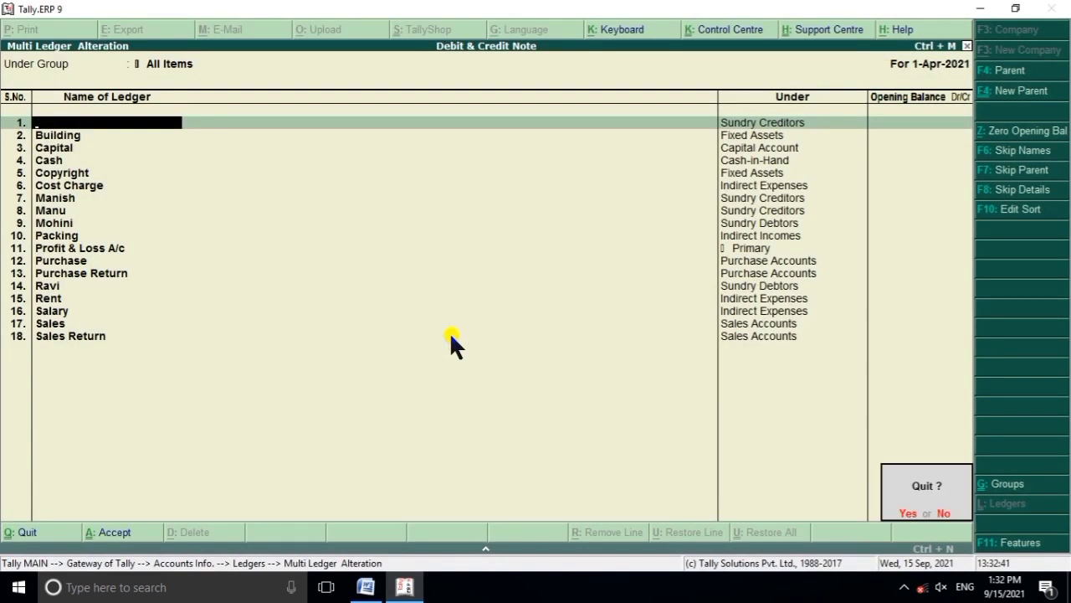
pyautogui.press('Return')
pyautogui.press('Escape')
pyautogui.press('Escape')
pyautogui.press('Escape')
pyautogui.press('Escape')
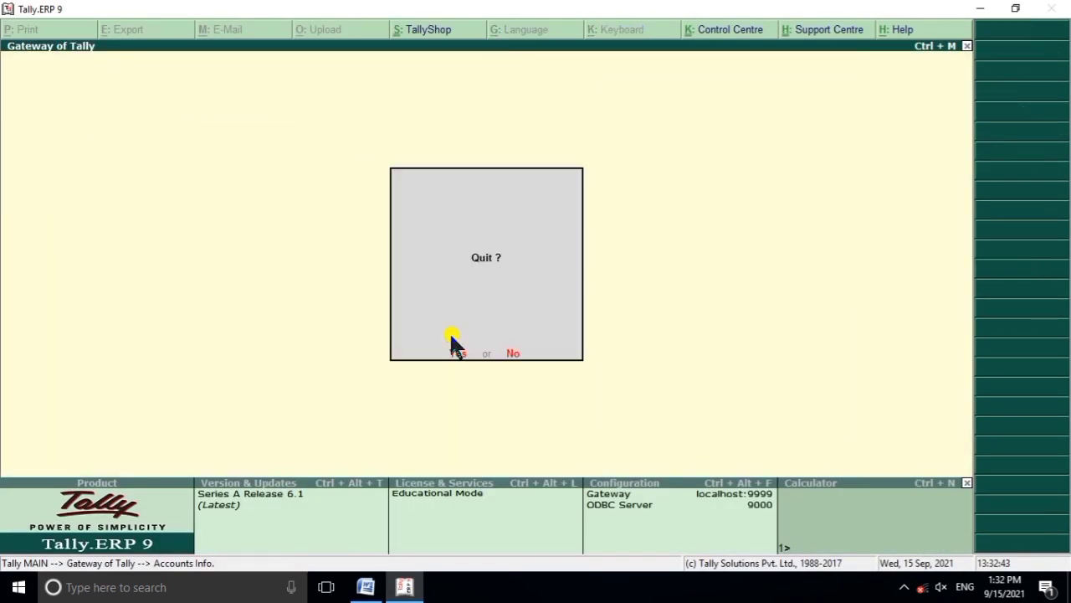
pyautogui.press('Escape')
# Step: Switch to Word and look over the Account – 5 transactions through the 15 June entry
pyautogui.click(408, 587)
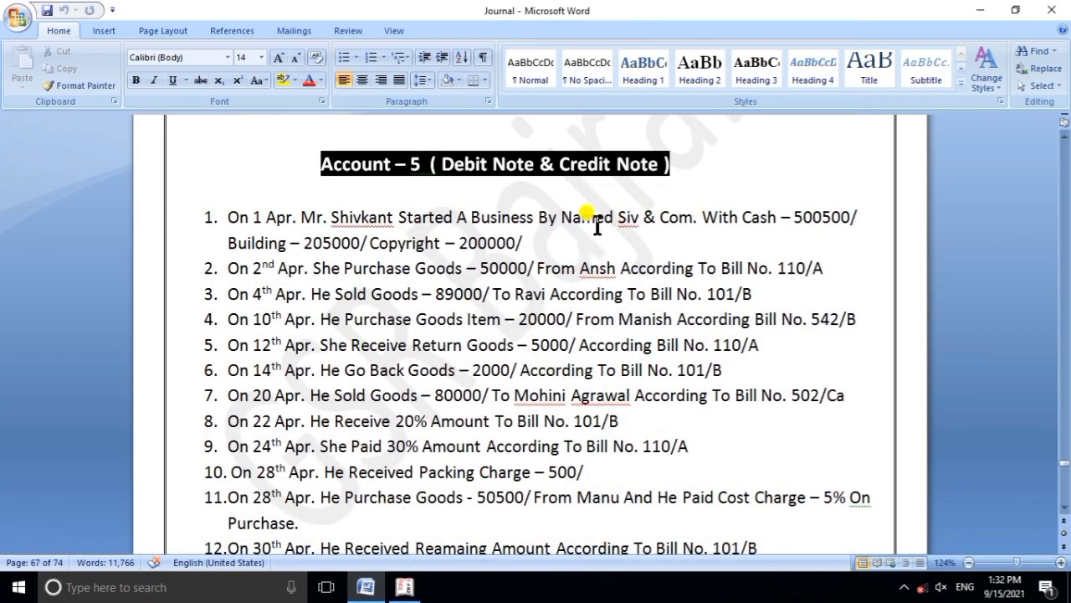
pyautogui.scroll(-2, 548, 279)
pyautogui.scroll(-1, 543, 270)
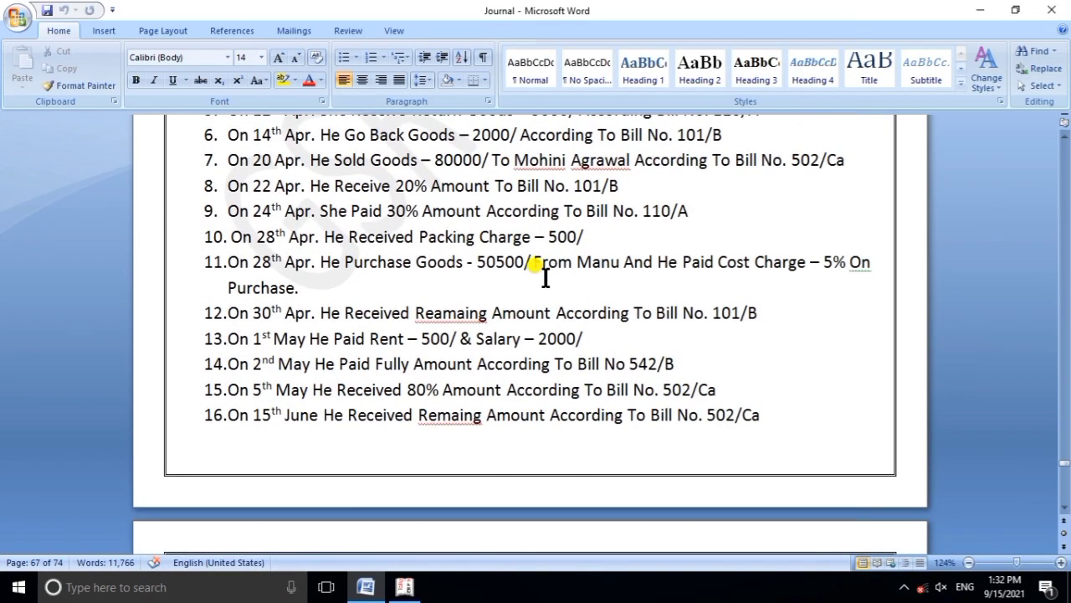
pyautogui.scroll(4, 545, 273)
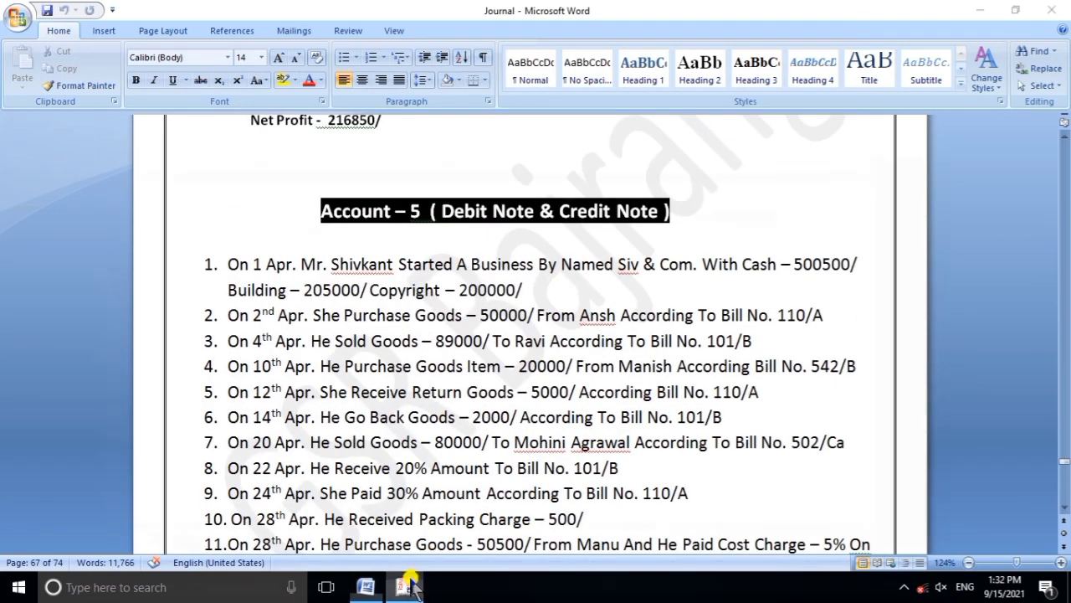
# Step: Switch to Tally.ERP 9 and open accounting voucher creation for the Debit & Credit Note company
pyautogui.click(404, 586)
pyautogui.press('Down')
pyautogui.press('Down')
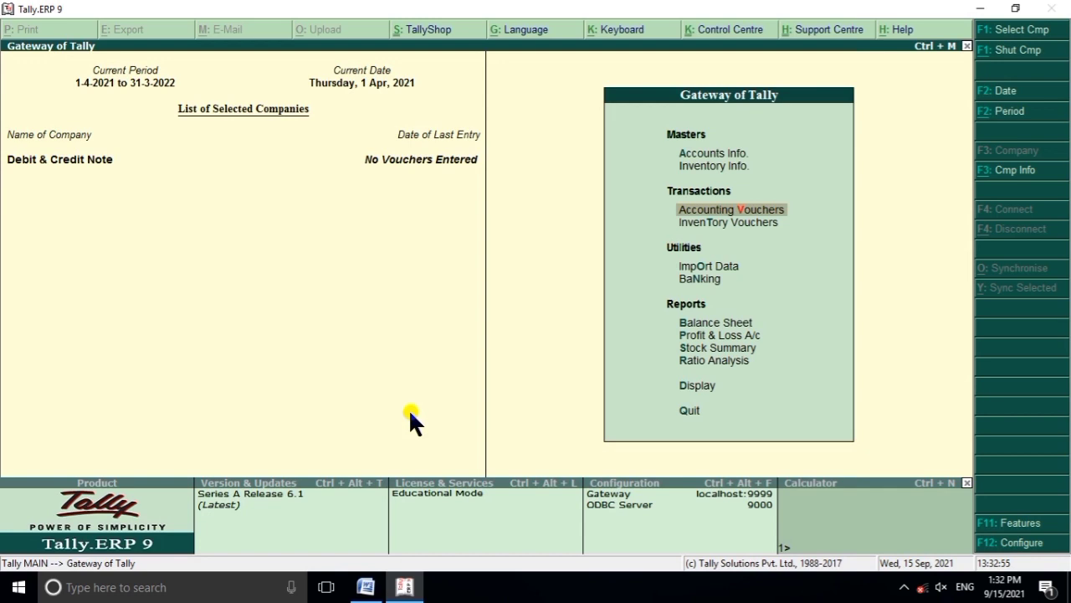
pyautogui.press('Return')
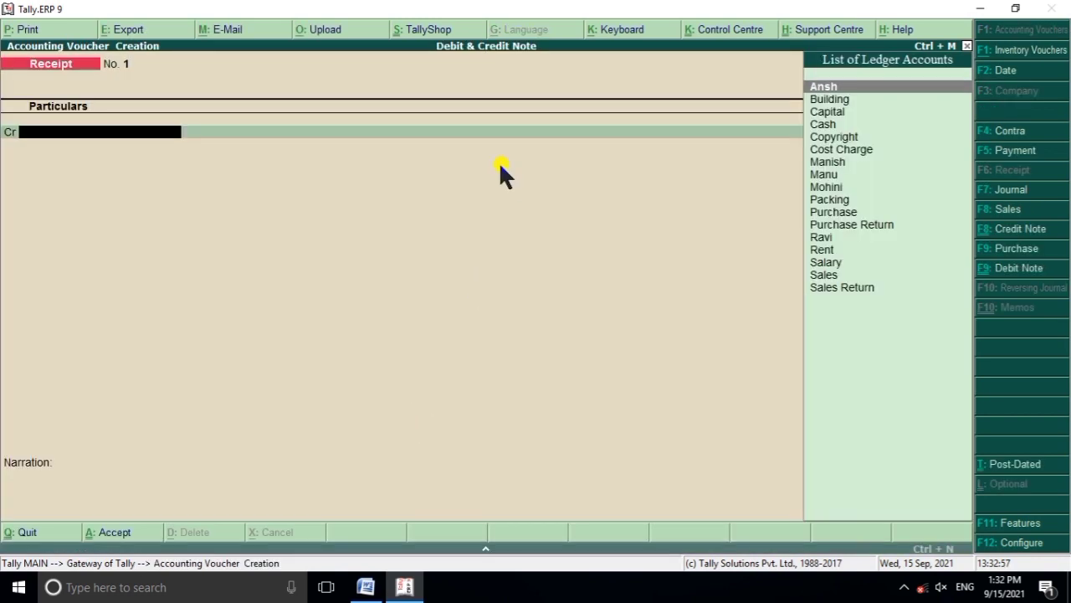
# Step: Switch to Word and read the 1 Apr. transaction on starting the business with cash, building and copyright
pyautogui.click(405, 586)
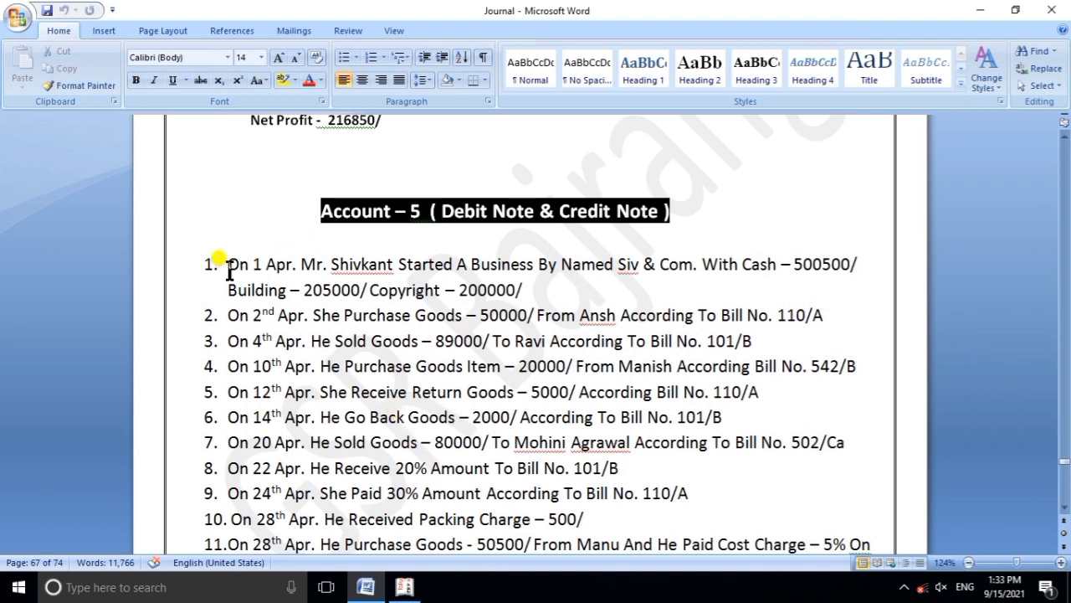
pyautogui.scroll(-1, 228, 271)
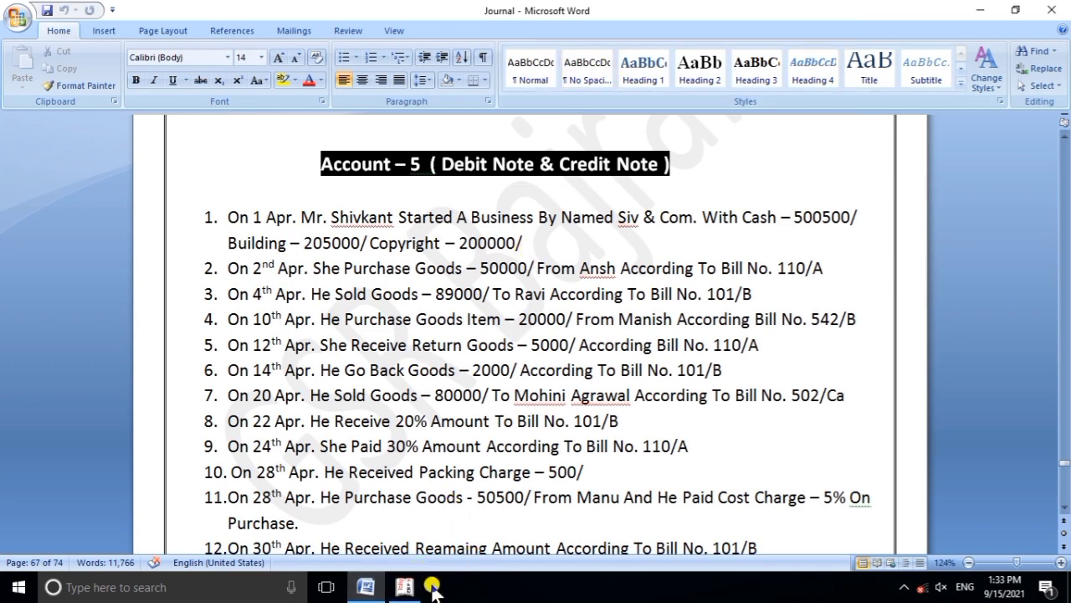
# Step: Switch to Tally.ERP 9 and credit the Capital ledger with a placeholder amount of 1 in the receipt voucher
pyautogui.click(405, 586)
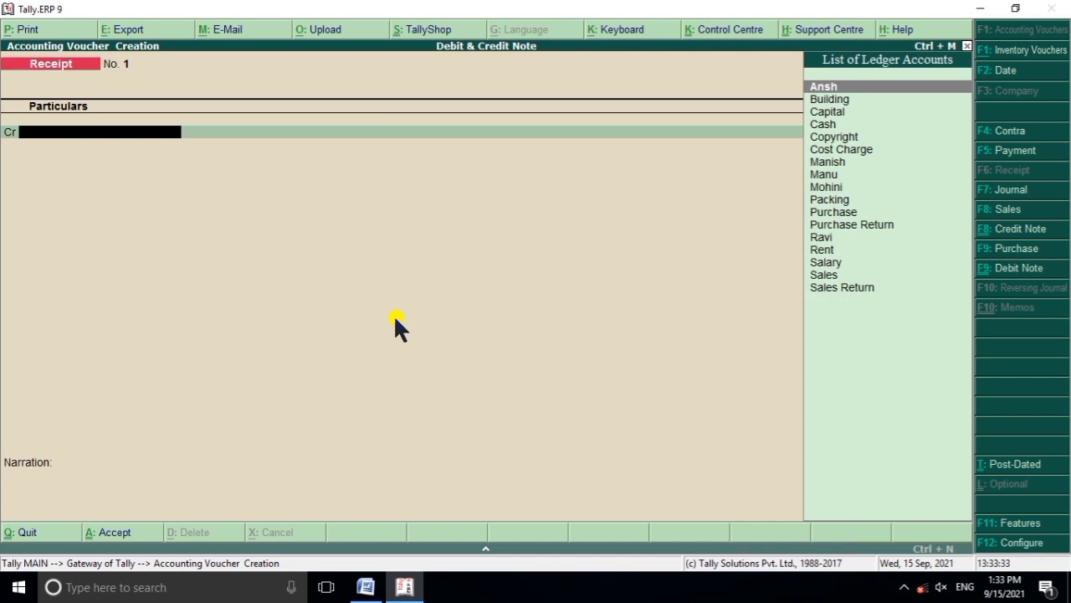
pyautogui.write('C')
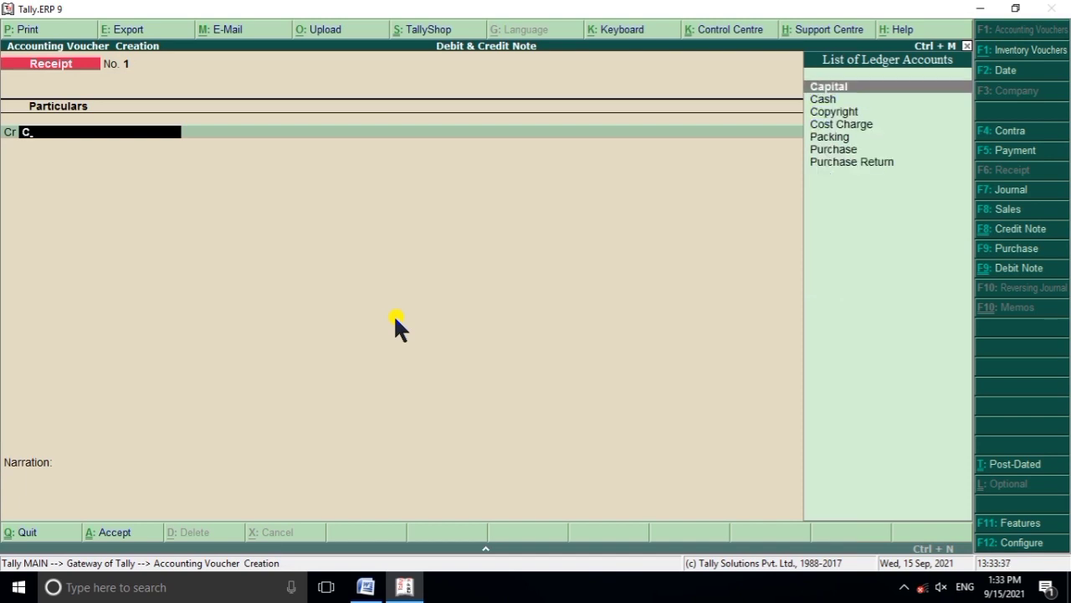
pyautogui.press('Return')
pyautogui.write('1')
pyautogui.press('Return')
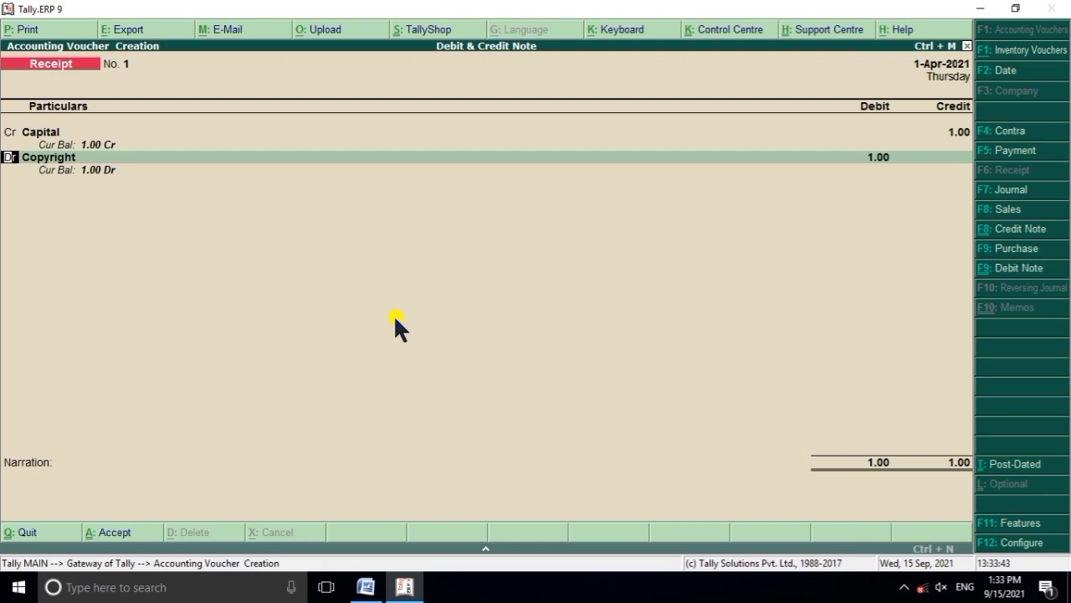
# Step: Debit the Copyright ledger with 200000, checking the amount against the 1 Apr. transaction in Word
pyautogui.press('Return')
pyautogui.press('Return')
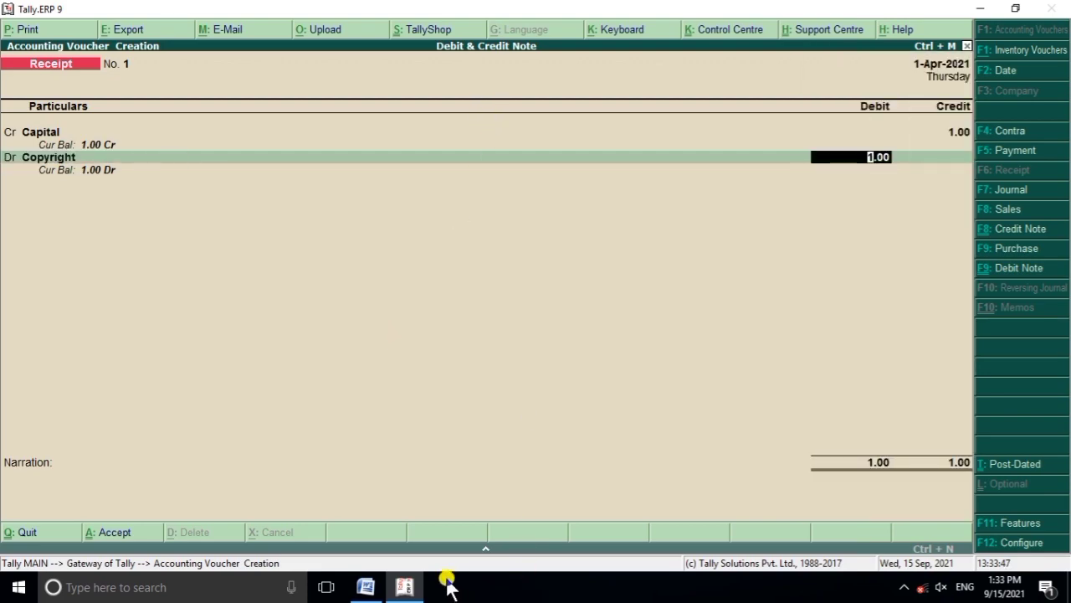
pyautogui.click(366, 587)
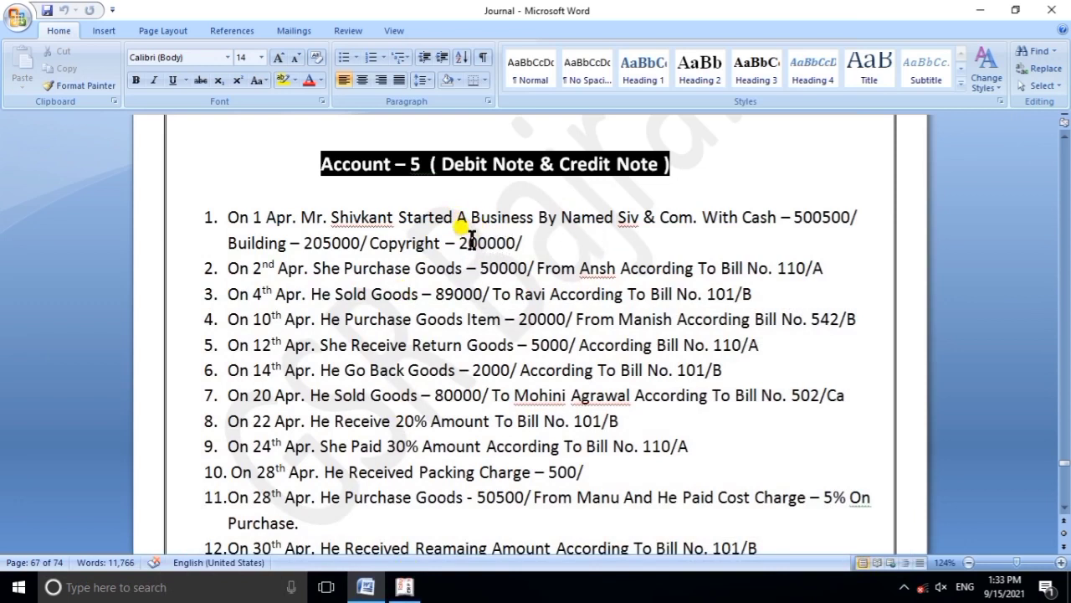
pyautogui.click(404, 587)
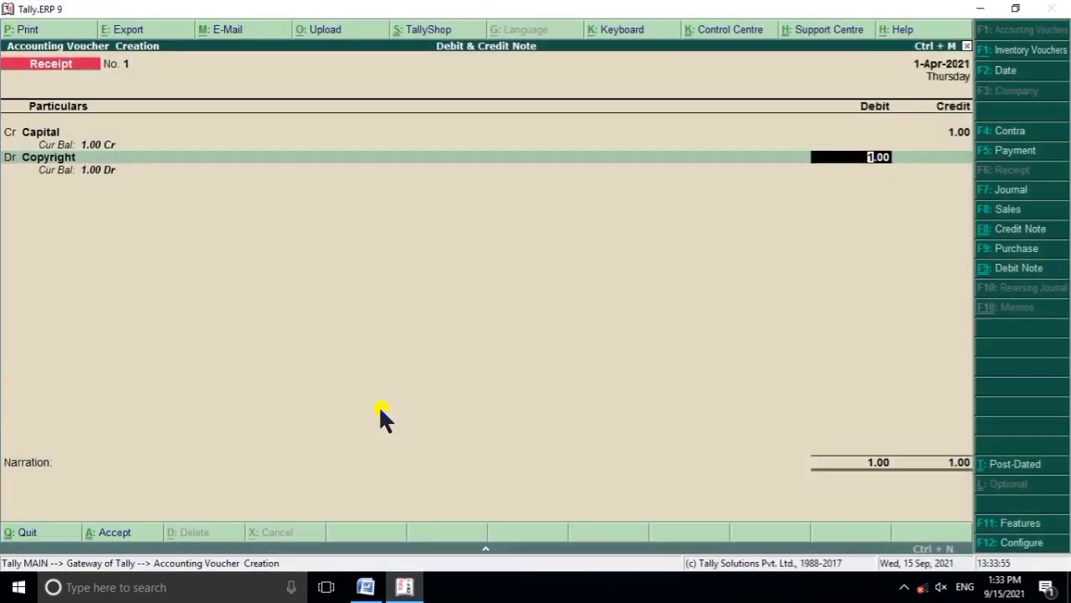
pyautogui.write('200000')
pyautogui.press('Return')
# Step: Add a debit line for the Cash ledger with 500500, checking the amount in the Word document
pyautogui.write('d')
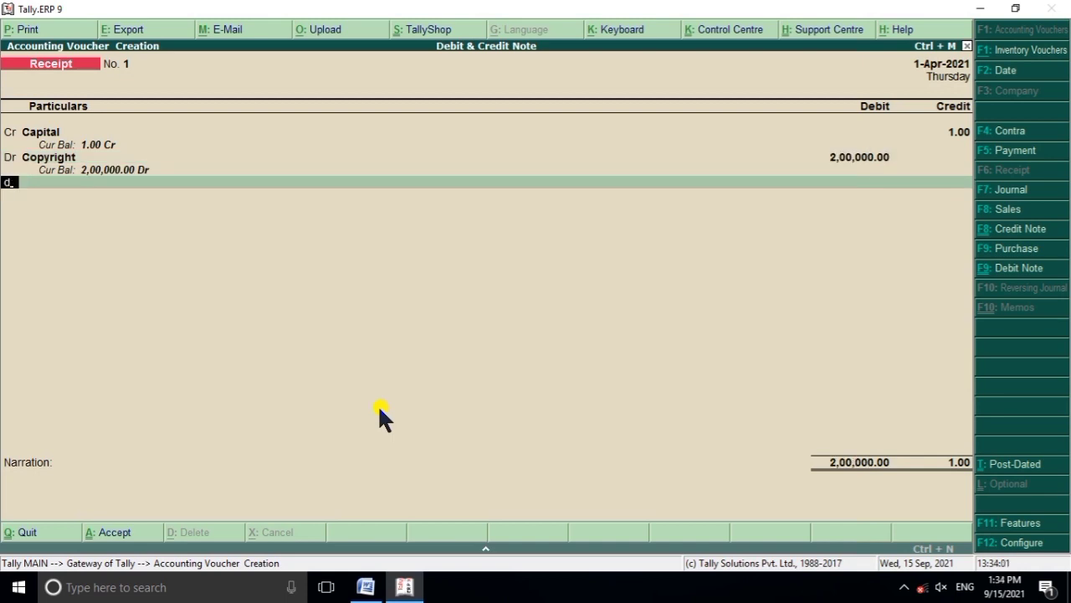
pyautogui.press('Return')
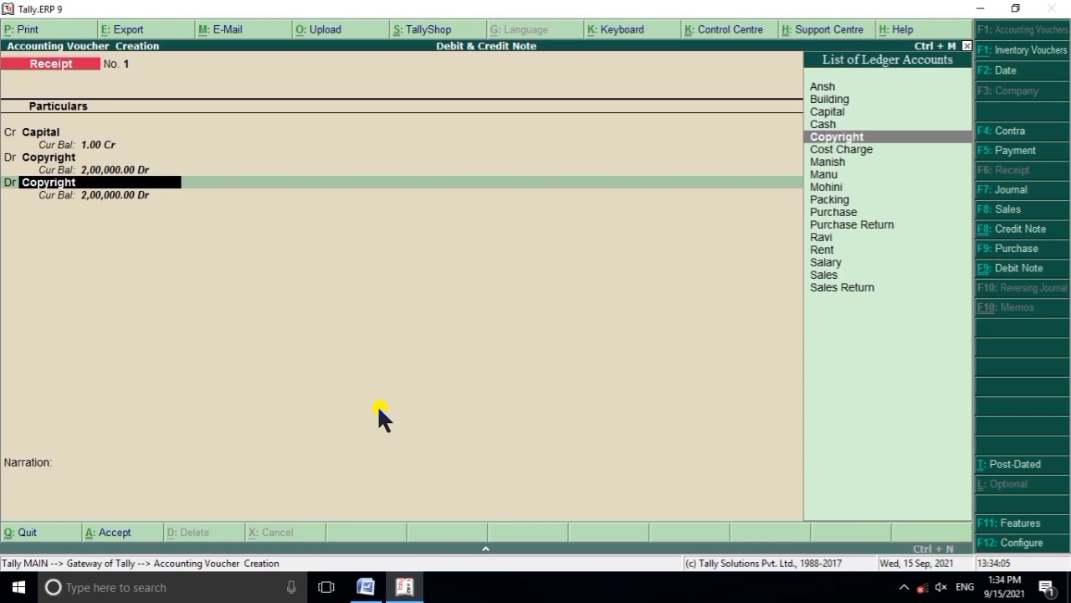
pyautogui.write('c')
pyautogui.press('Down')
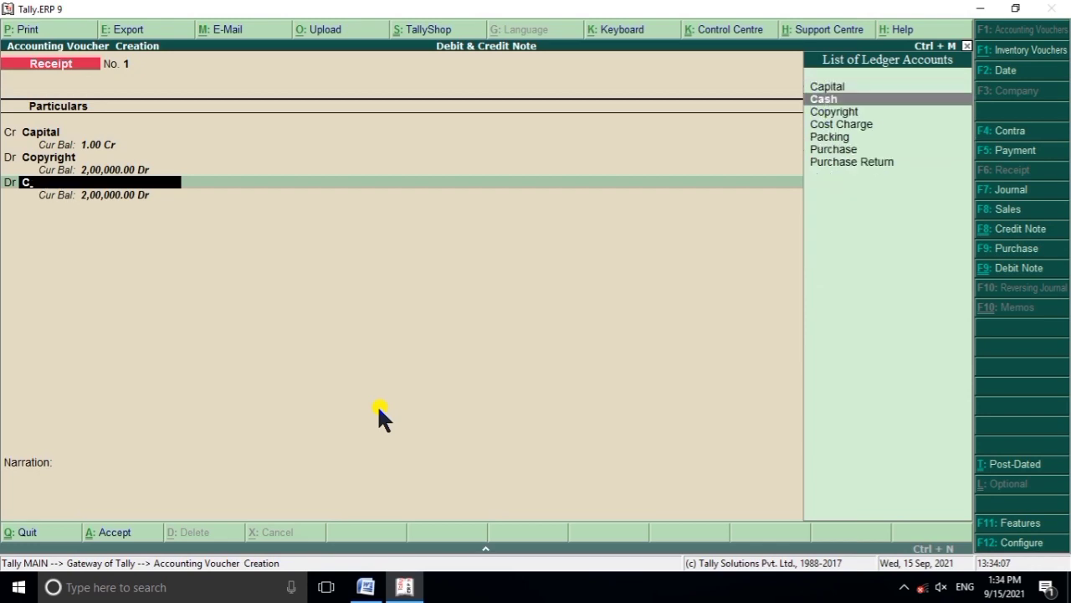
pyautogui.press('Return')
pyautogui.click(366, 587)
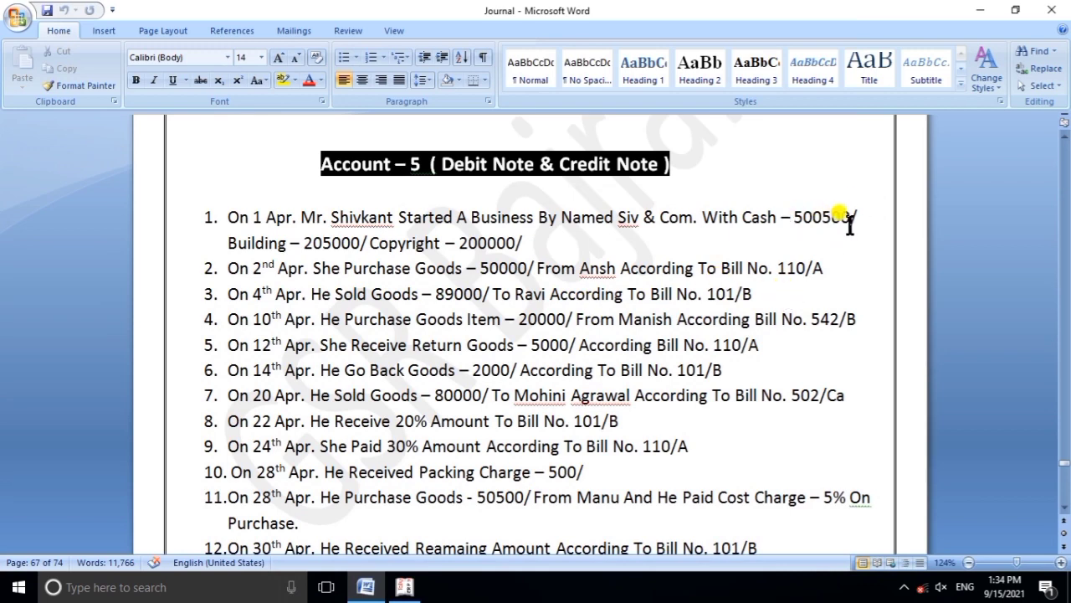
pyautogui.click(400, 586)
pyautogui.write('5')
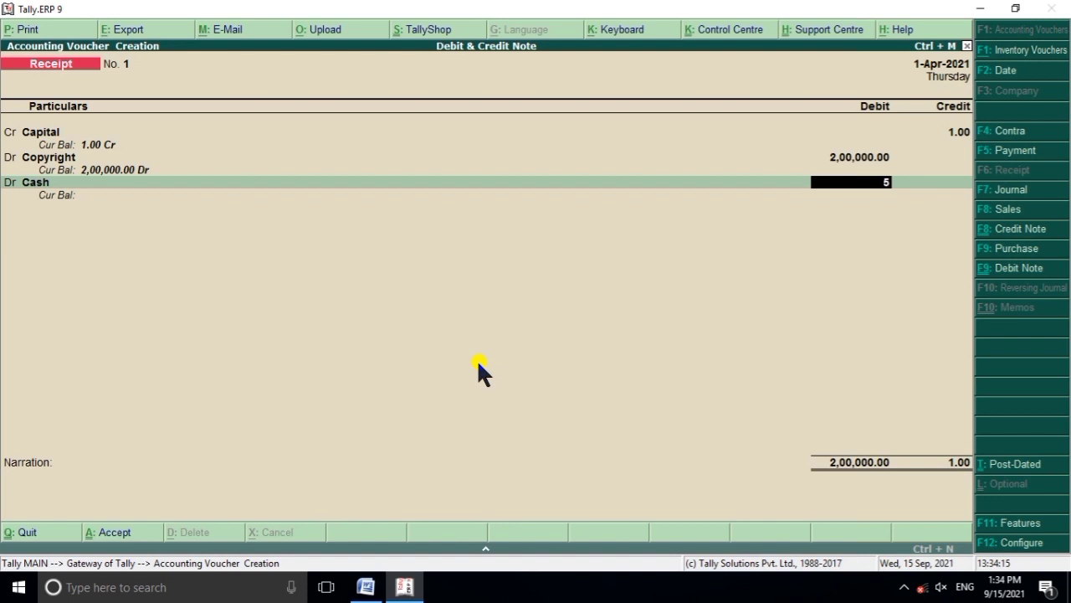
pyautogui.write('00500')
pyautogui.press('Return')
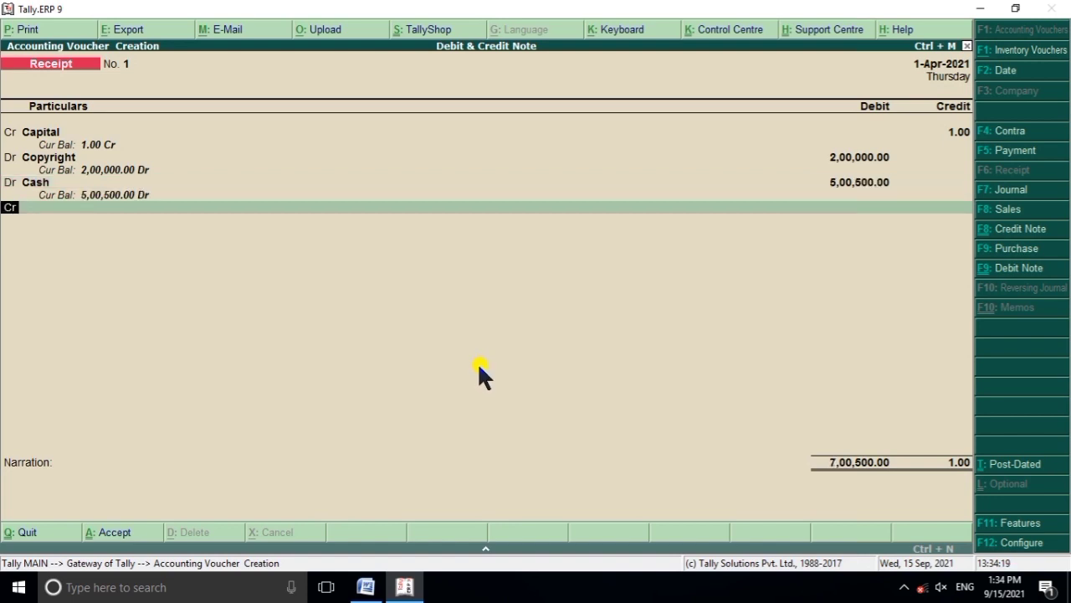
# Step: Add a debit line for the Building ledger with 205000, checking the amount in the Word document
pyautogui.write('d')
pyautogui.press('Return')
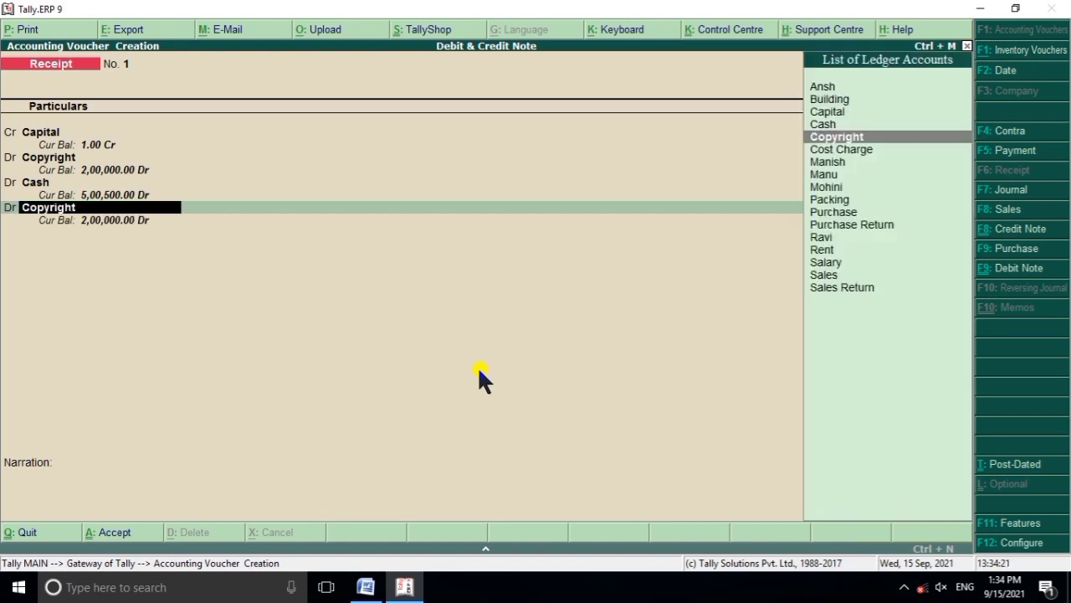
pyautogui.click(365, 586)
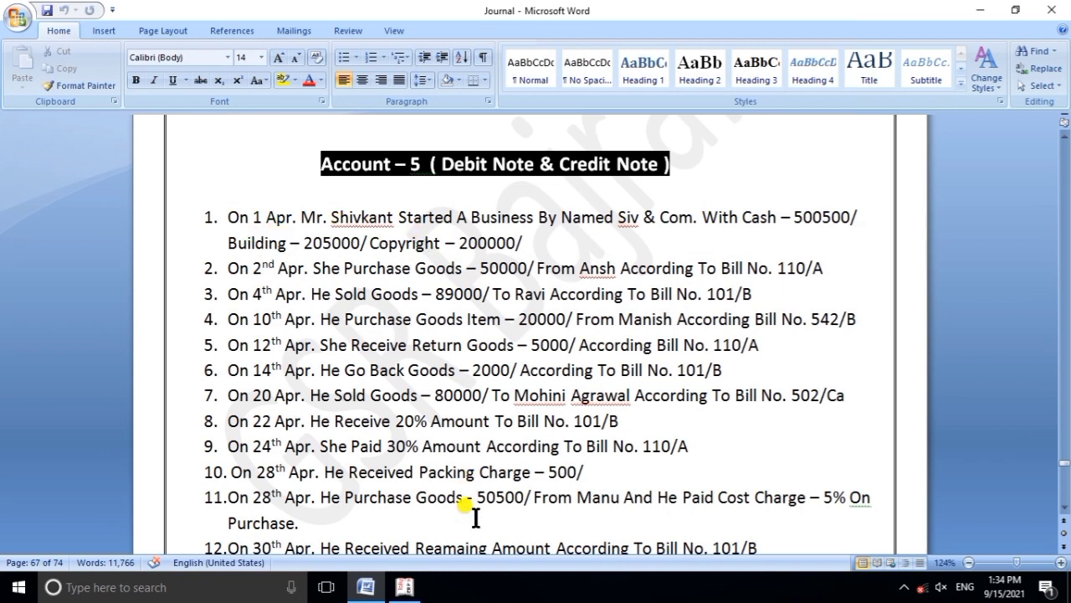
pyautogui.click(404, 587)
pyautogui.write('B')
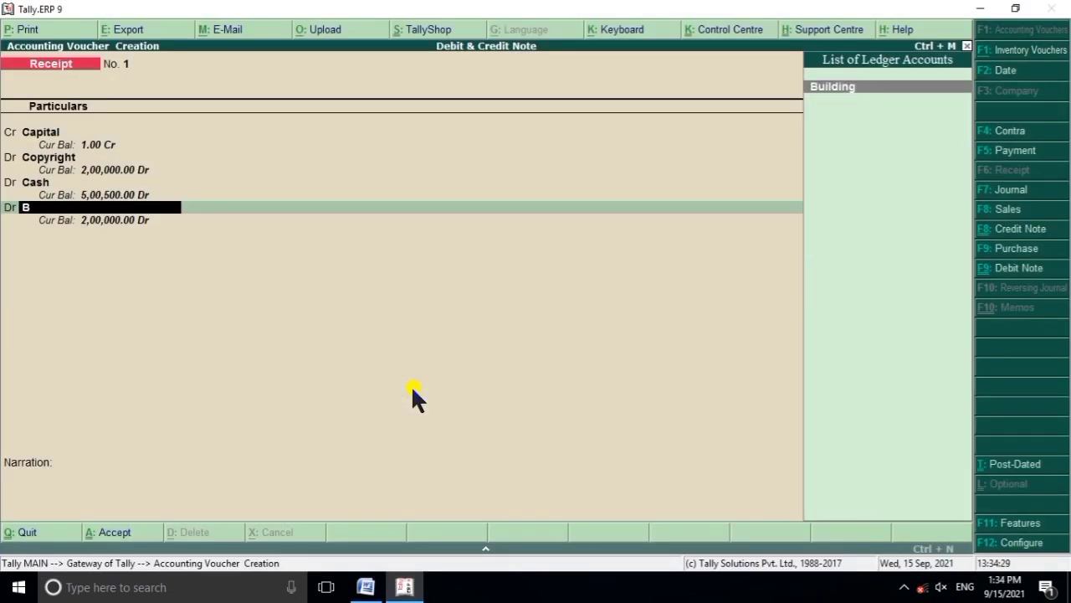
pyautogui.press('Return')
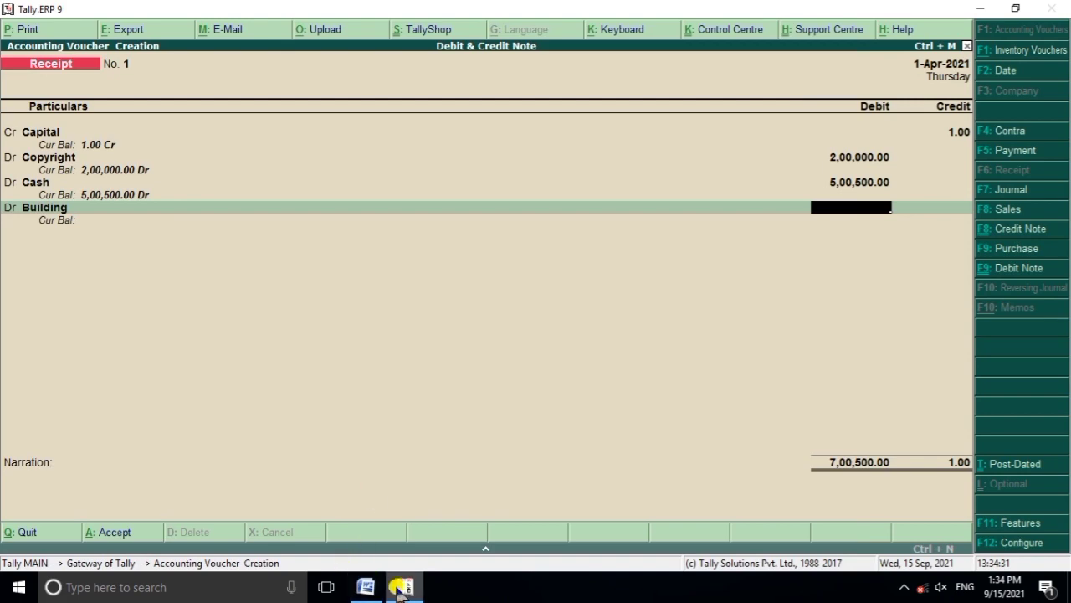
pyautogui.click(366, 587)
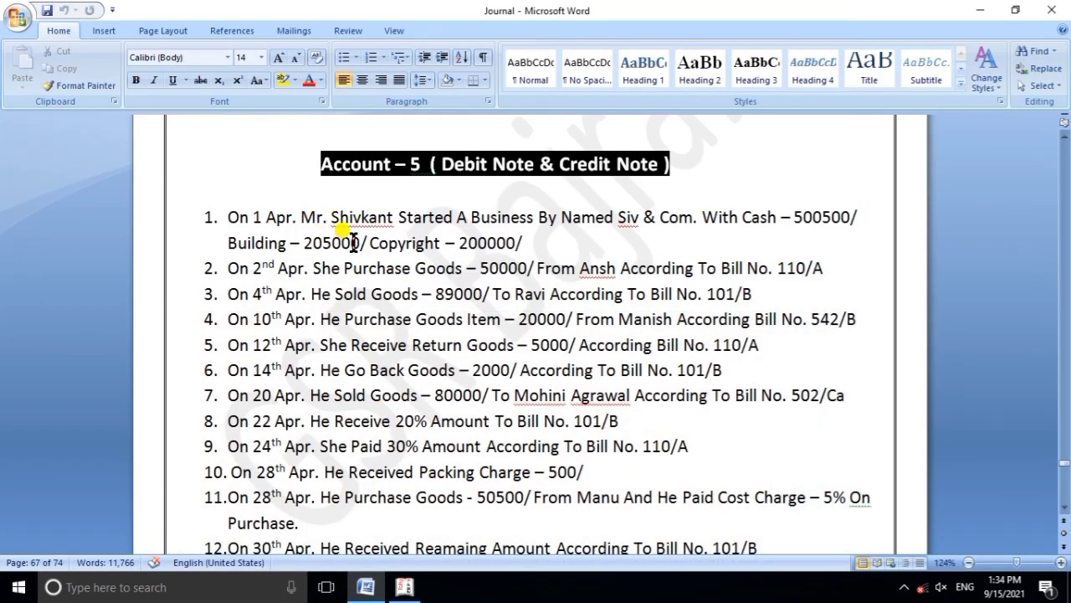
pyautogui.click(404, 587)
pyautogui.write('2')
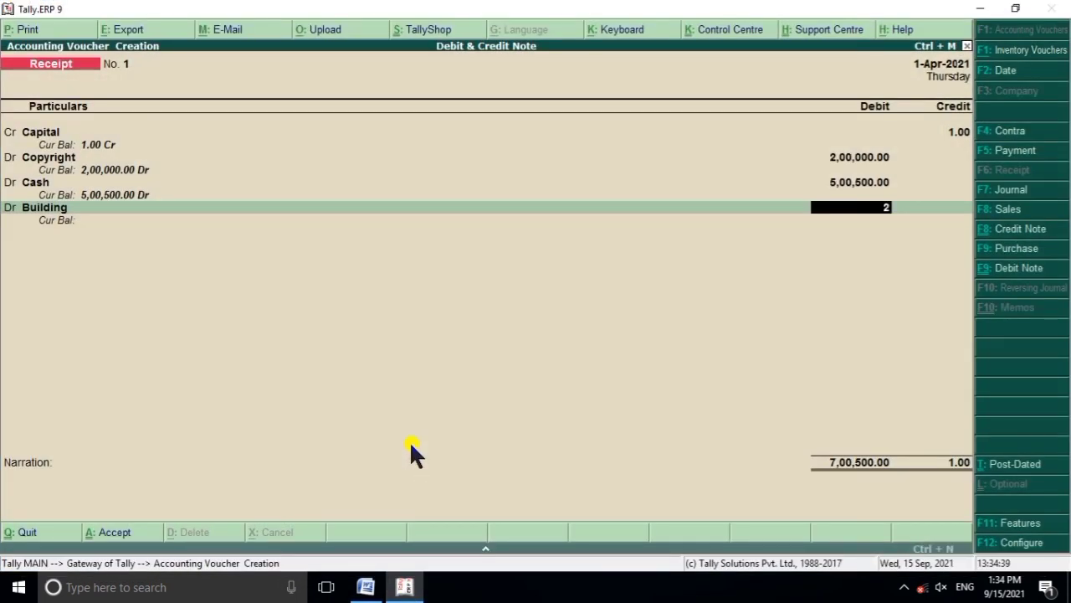
pyautogui.write('05000')
pyautogui.press('Return')
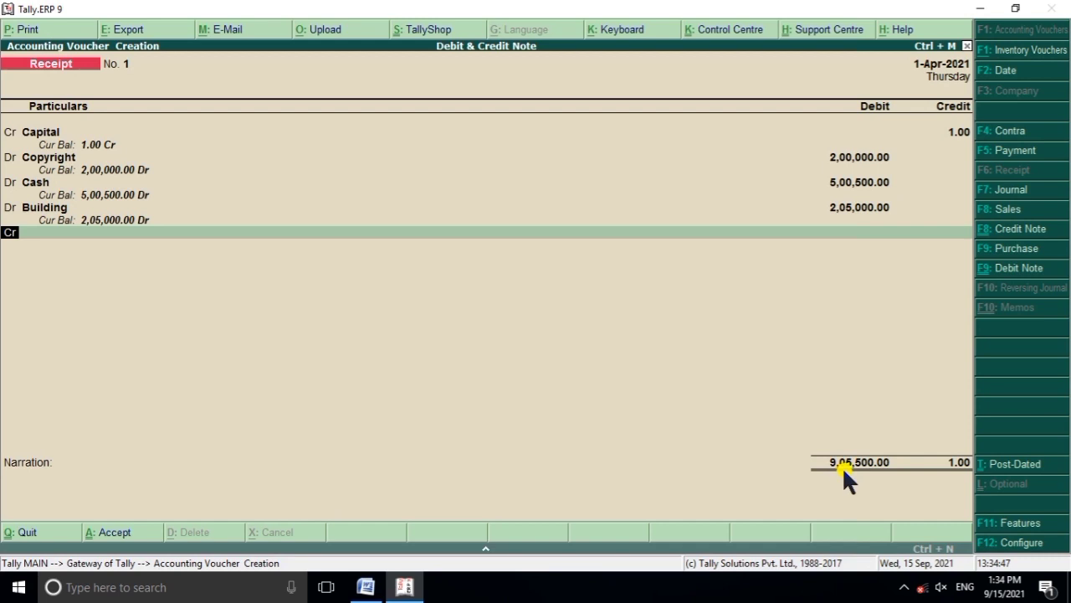
# Step: Set the Capital ledger's credit amount to 905500 in the receipt voucher
pyautogui.click(954, 133)
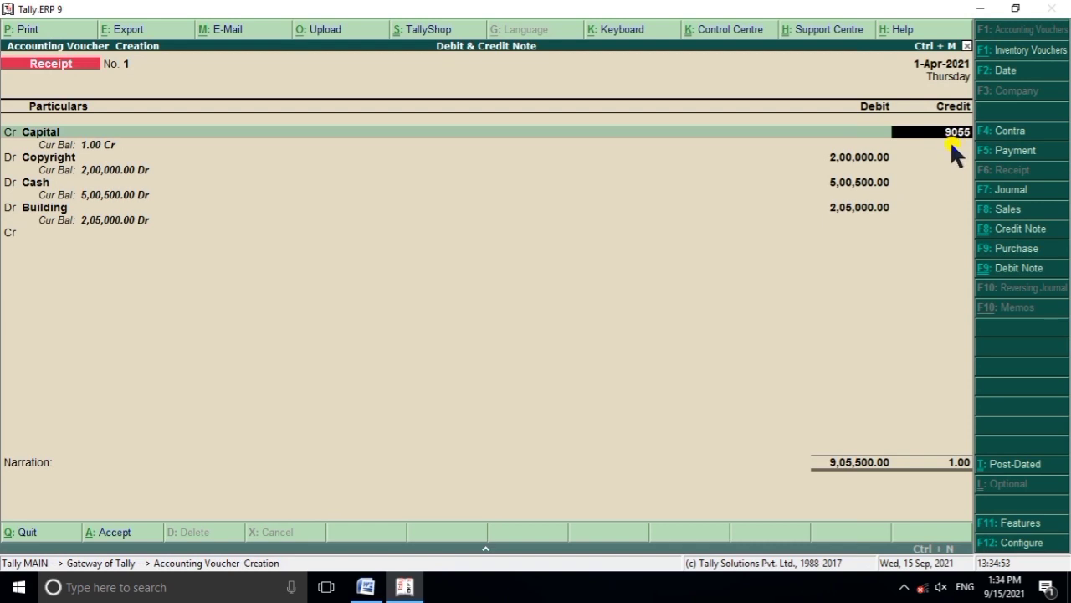
pyautogui.write('905500')
pyautogui.press('Return')
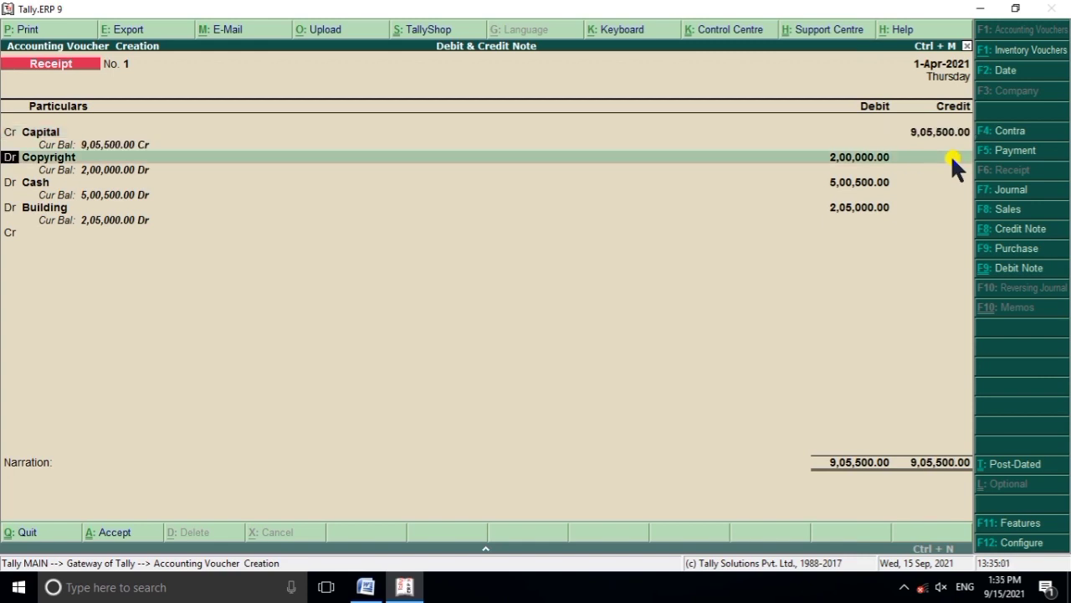
# Step: Accept the remaining receipt voucher lines, leave the narration blank and save the voucher
pyautogui.press('Return')
pyautogui.press('Return')
pyautogui.press('Return')
pyautogui.press('Return')
pyautogui.press('Return')
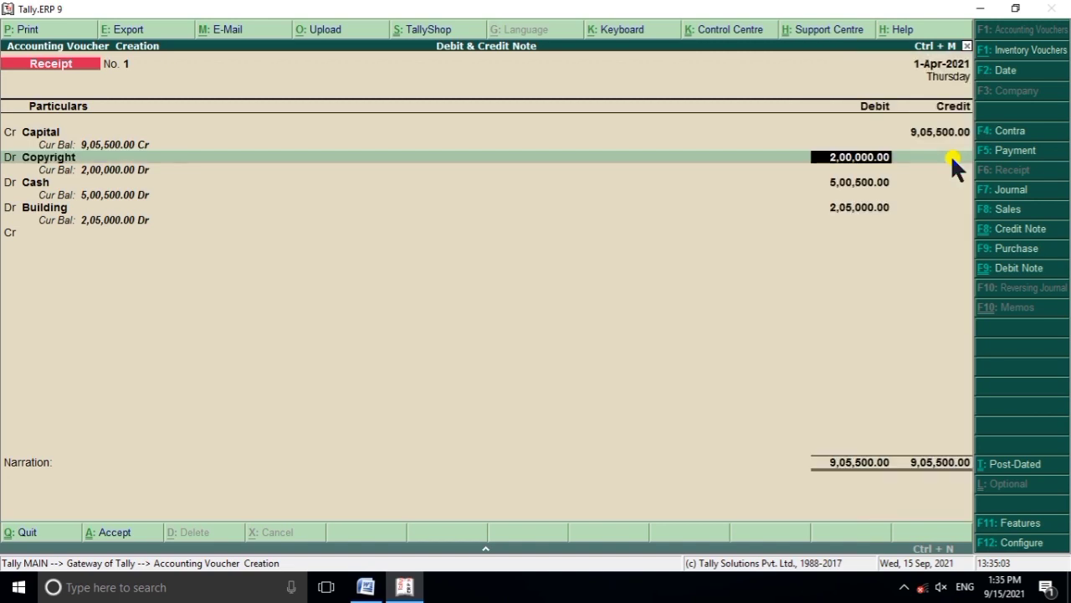
pyautogui.press('Return')
pyautogui.press('Return')
pyautogui.press('Return')
pyautogui.press('Return')
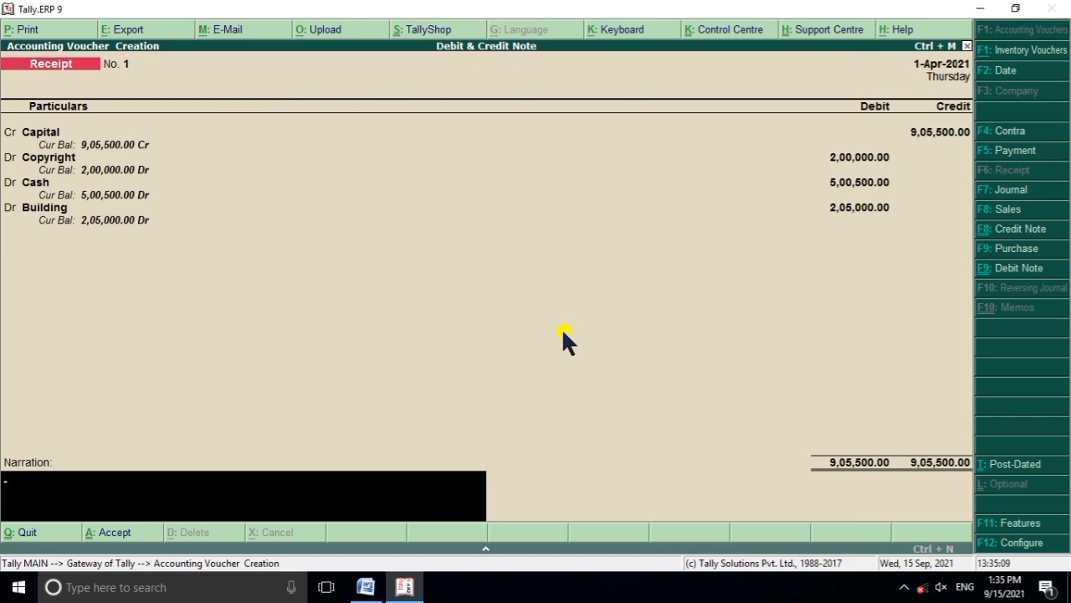
pyautogui.press('Return')
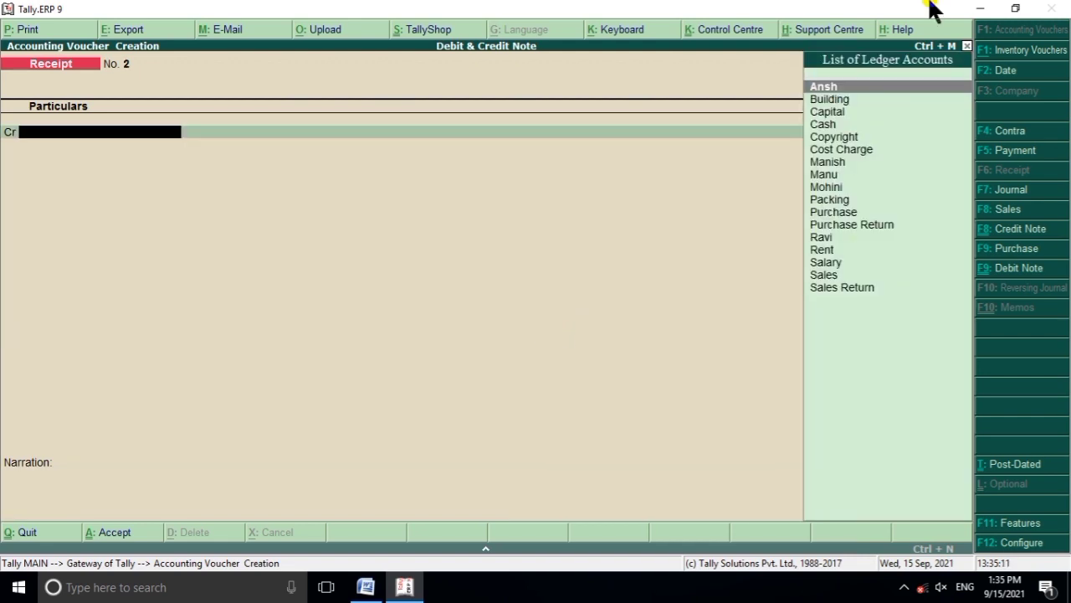
# Step: Read the 2 Apr. purchase transaction in Word and open a purchase voucher in voucher mode in Tally.ERP 9
pyautogui.click(366, 587)
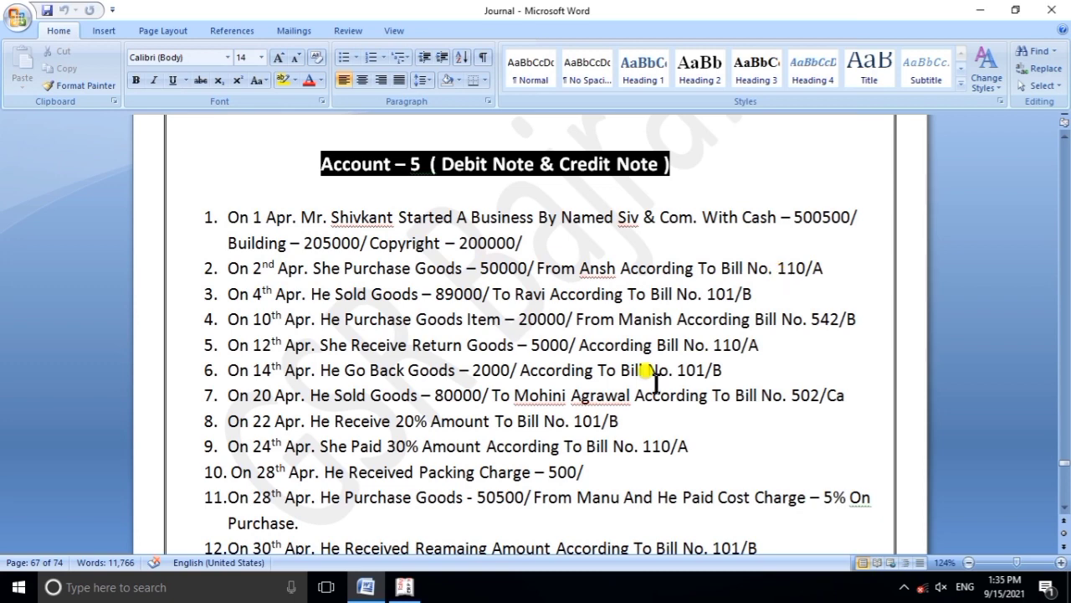
pyautogui.click(405, 587)
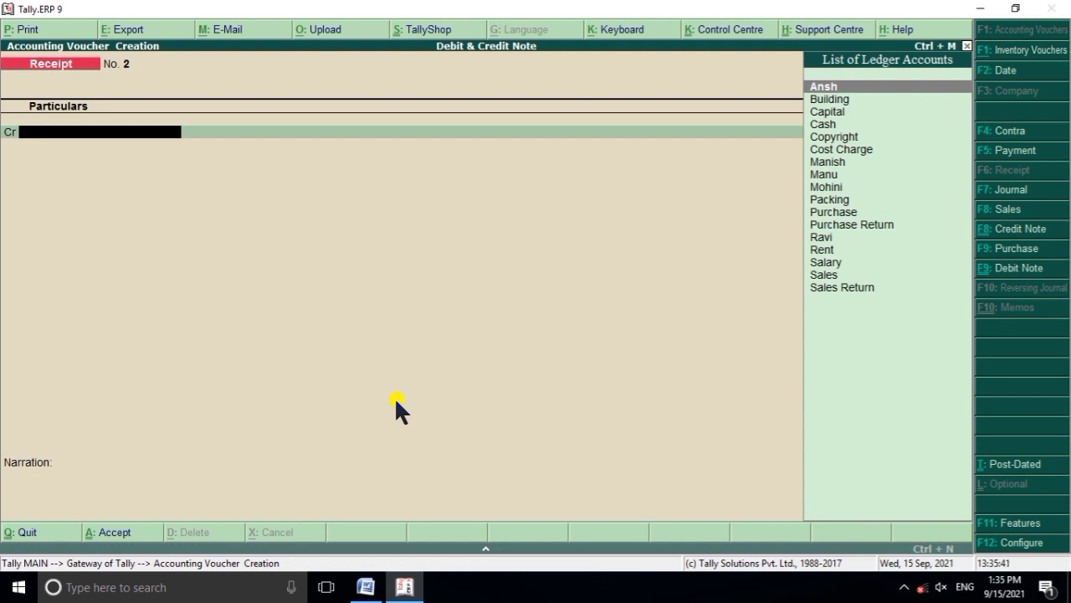
pyautogui.press('F9')
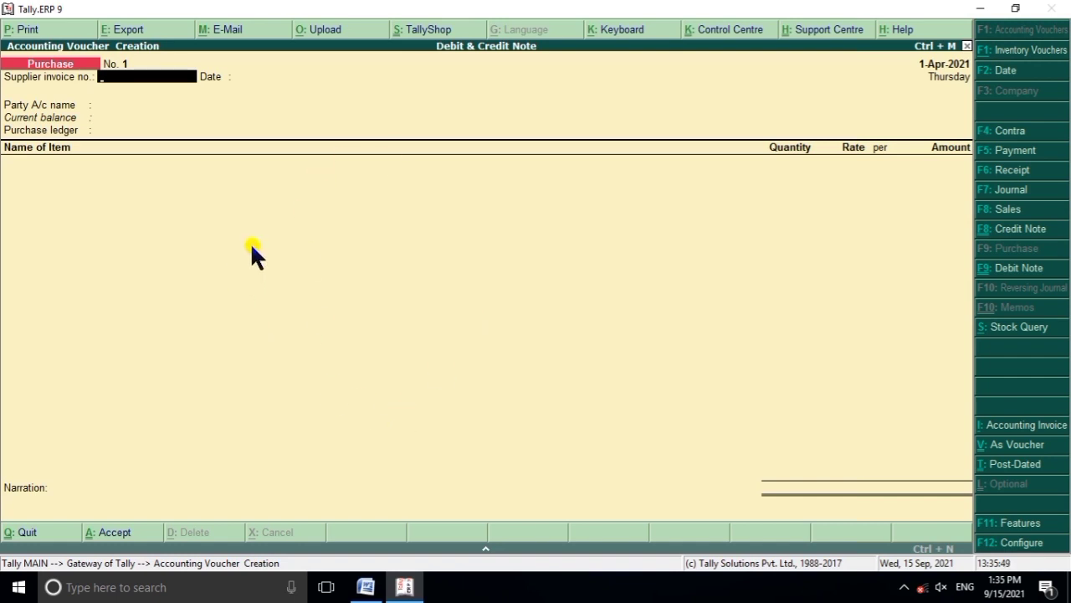
pyautogui.hotkey('ctrl', 'v')
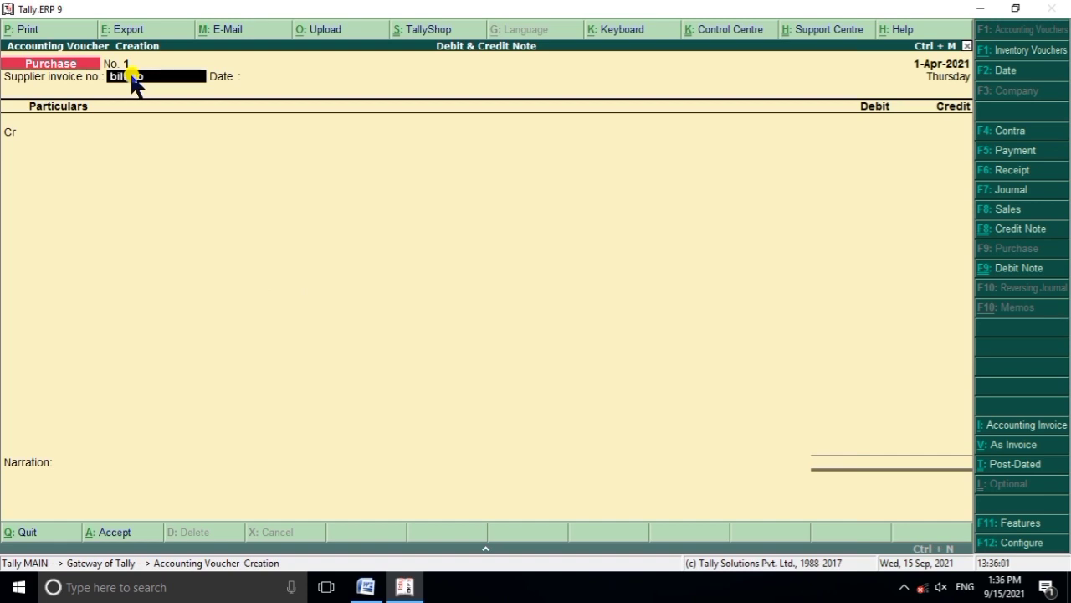
# Step: Enter "bill no. 110/a" as the supplier invoice number, checking it in Word, and accept the date 1-Apr-2021
pyautogui.write('no.')
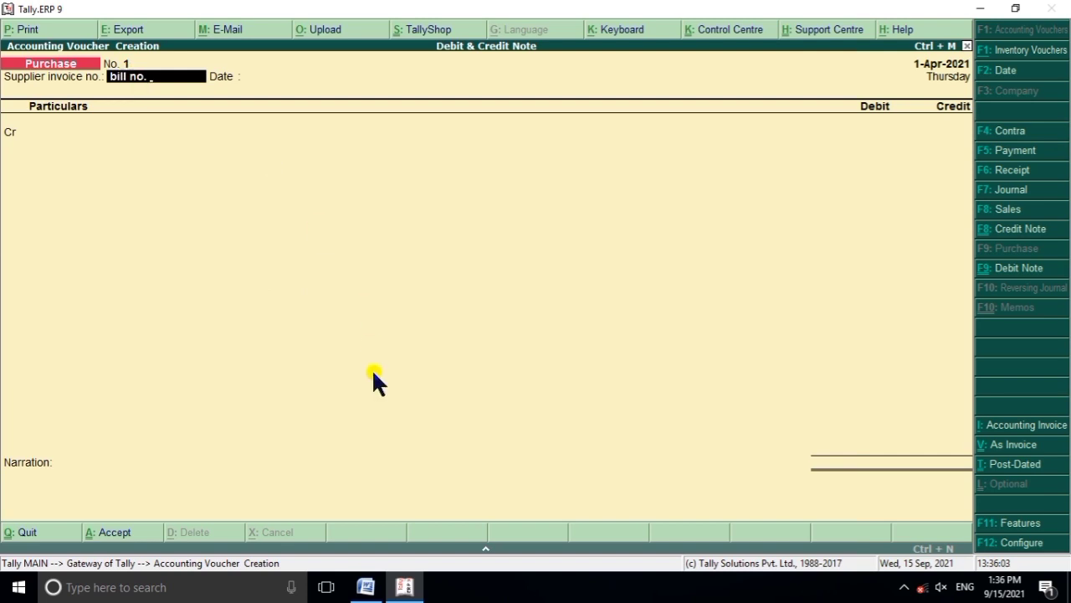
pyautogui.click(404, 586)
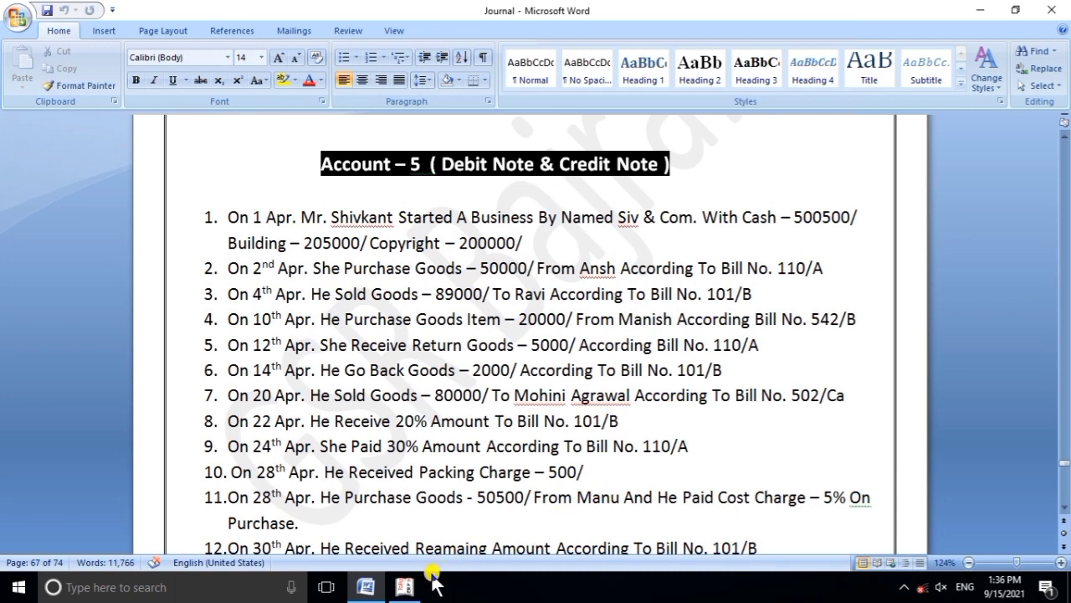
pyautogui.click(404, 586)
pyautogui.write('1')
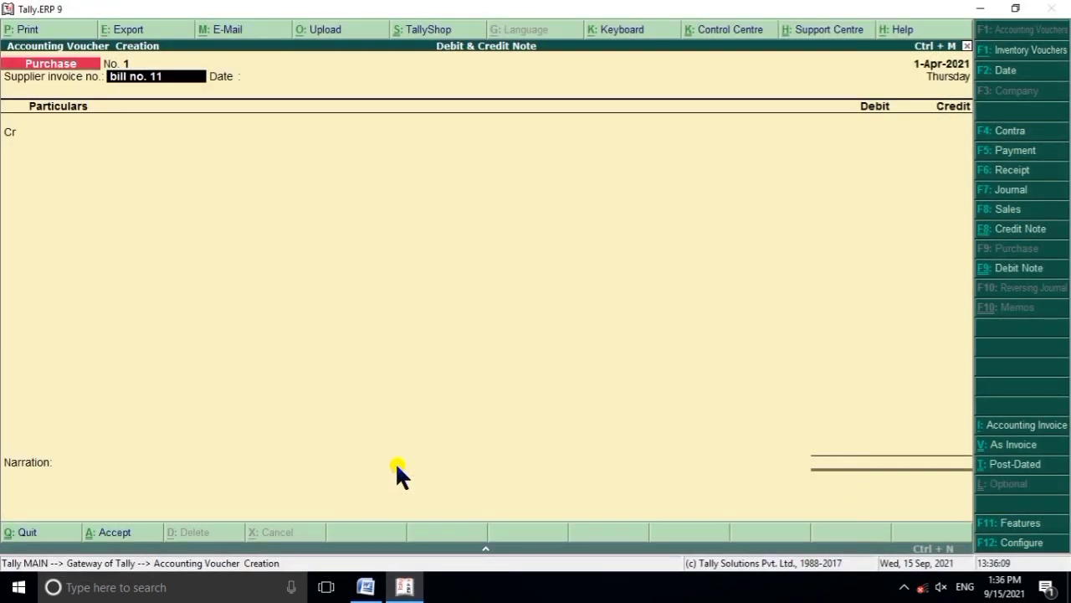
pyautogui.write('0/a')
pyautogui.press('Return')
pyautogui.press('Return')
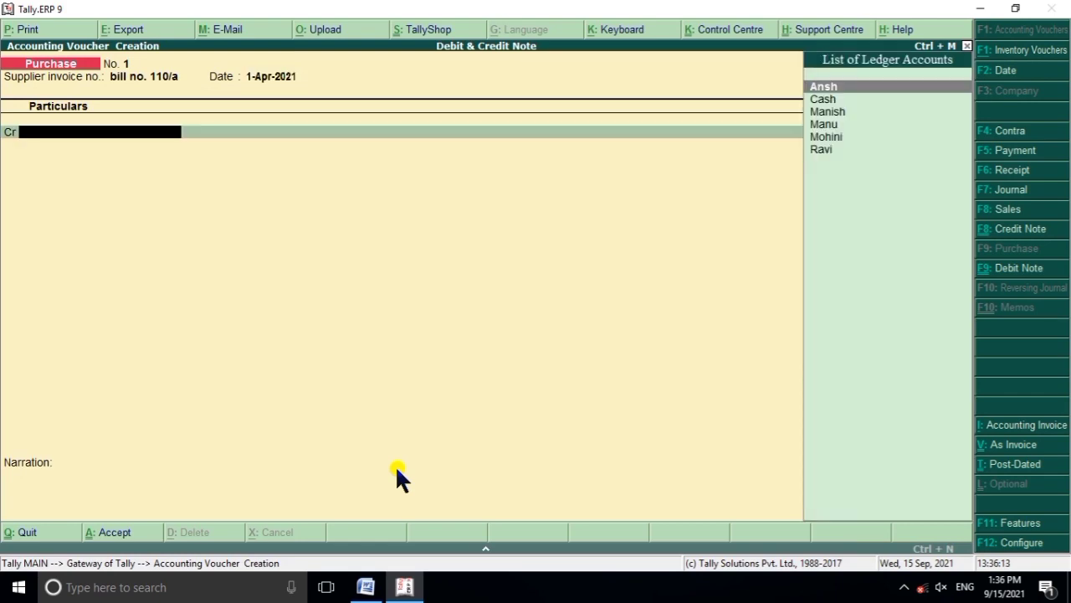
# Step: Check the 2 Apr. supplier in Word, credit that party's ledger in the Tally.ERP 9 purchase voucher and accept the supplier details
pyautogui.click(368, 586)
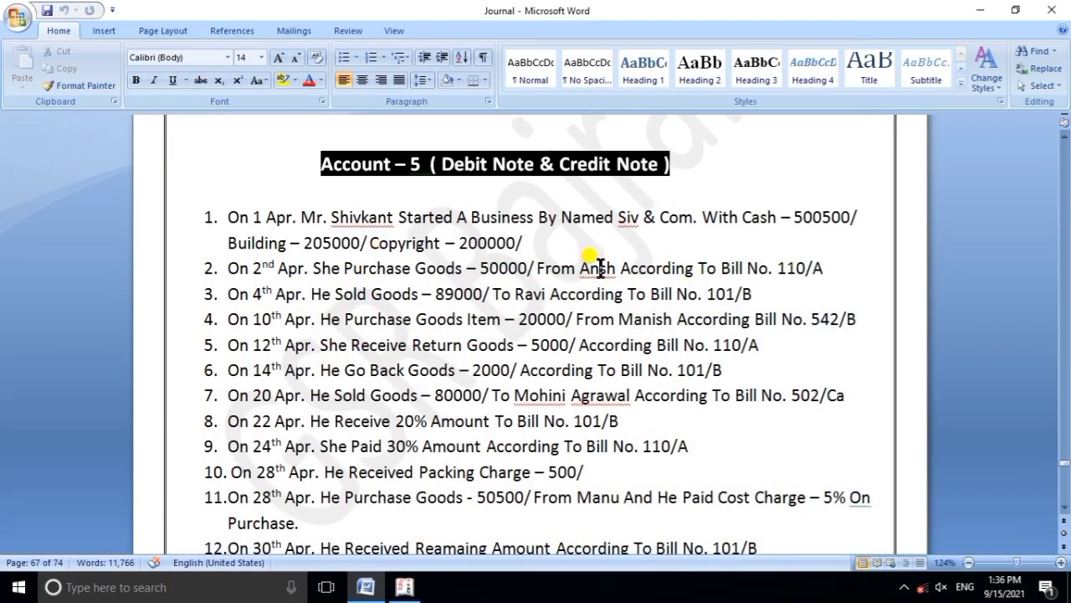
pyautogui.click(404, 585)
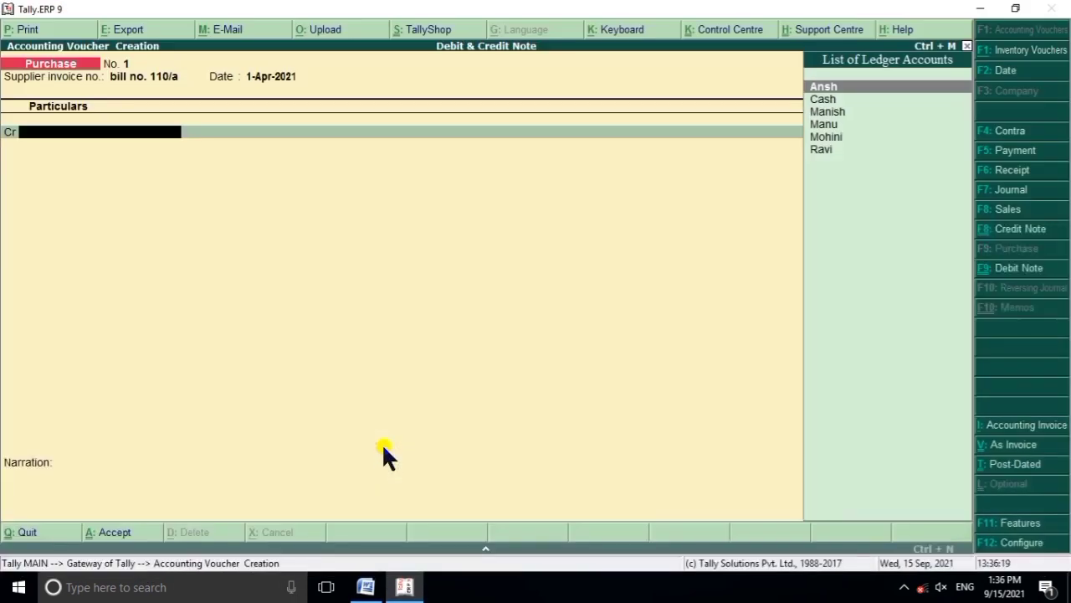
pyautogui.press('Return')
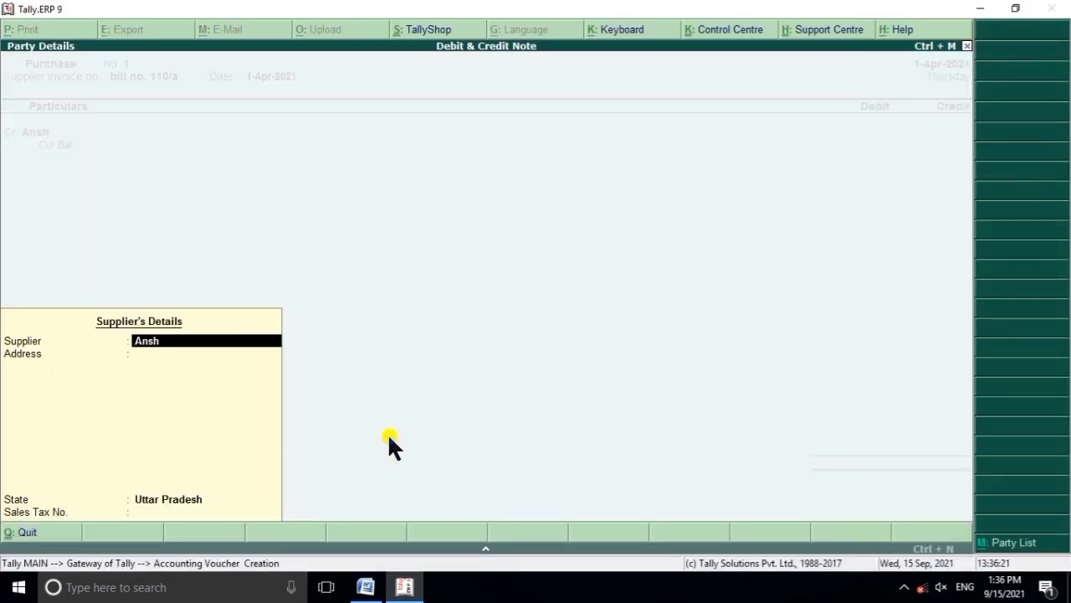
pyautogui.press('Return')
pyautogui.press('Return')
pyautogui.press('Return')
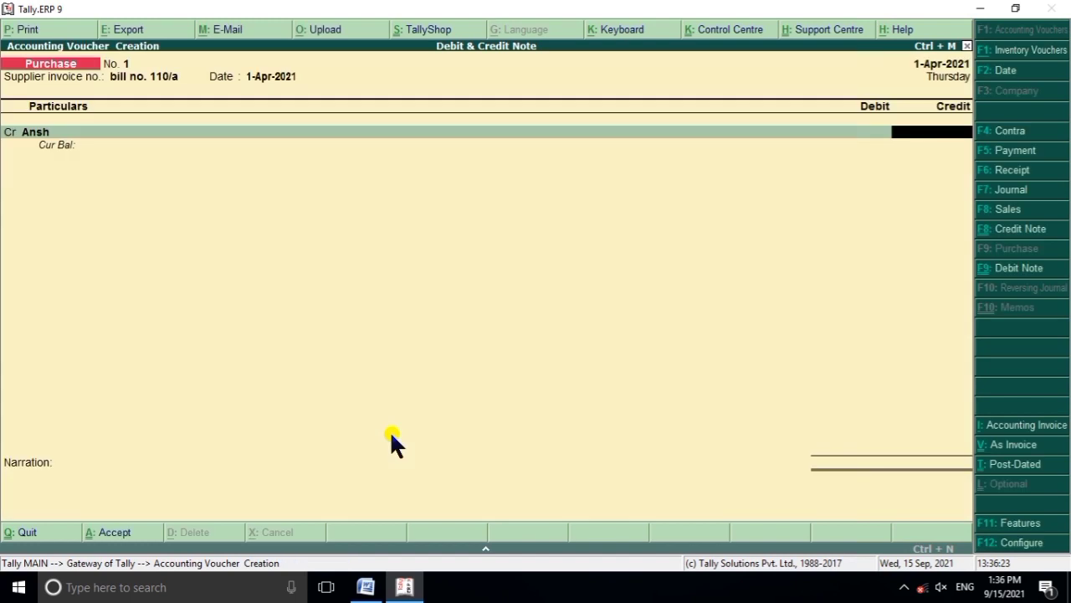
# Step: Credit the supplier with 50000 and allocate it bill-wise as New Ref under Bill No. 110/a
pyautogui.write('50000')
pyautogui.press('Return')
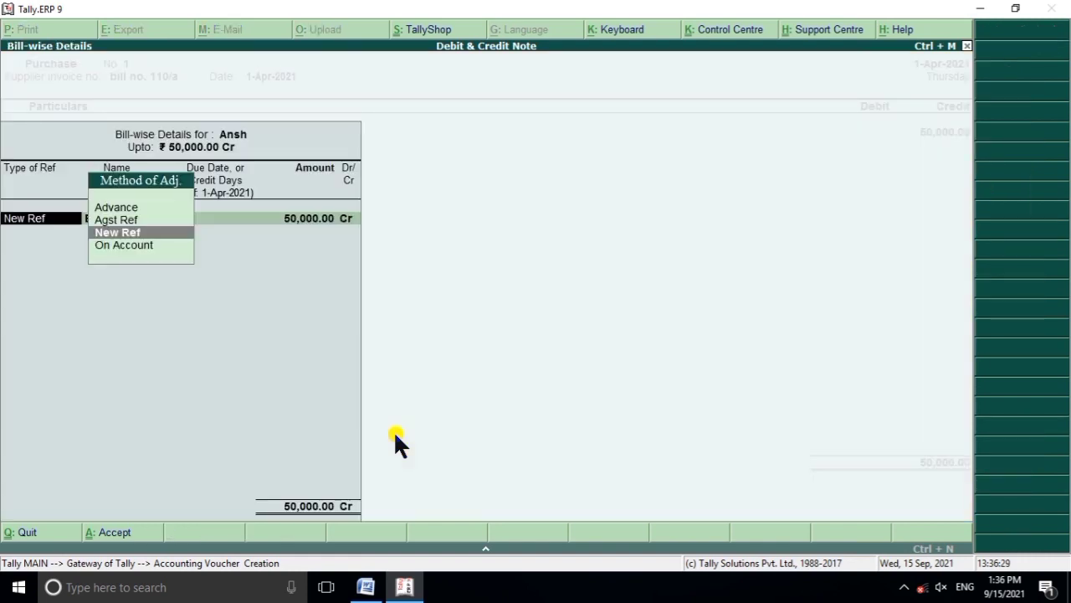
pyautogui.click(152, 234)
pyautogui.press('Return')
pyautogui.press('Return')
pyautogui.press('Return')
pyautogui.press('Return')
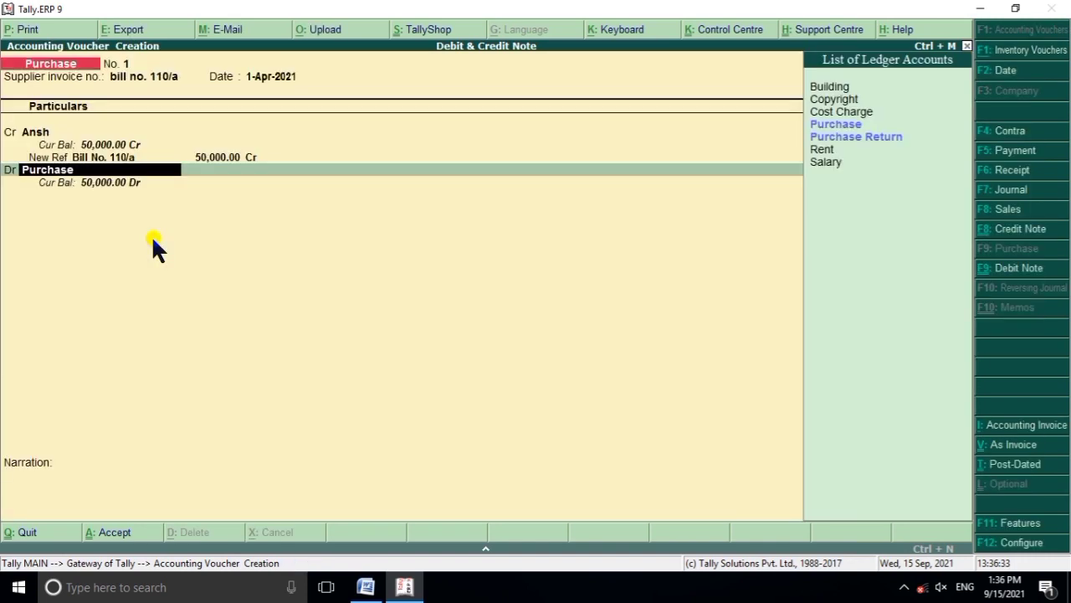
# Step: Debit the Purchase ledger with 50,000.00, leave the narration blank and save the purchase voucher
pyautogui.press('Return')
pyautogui.press('Return')
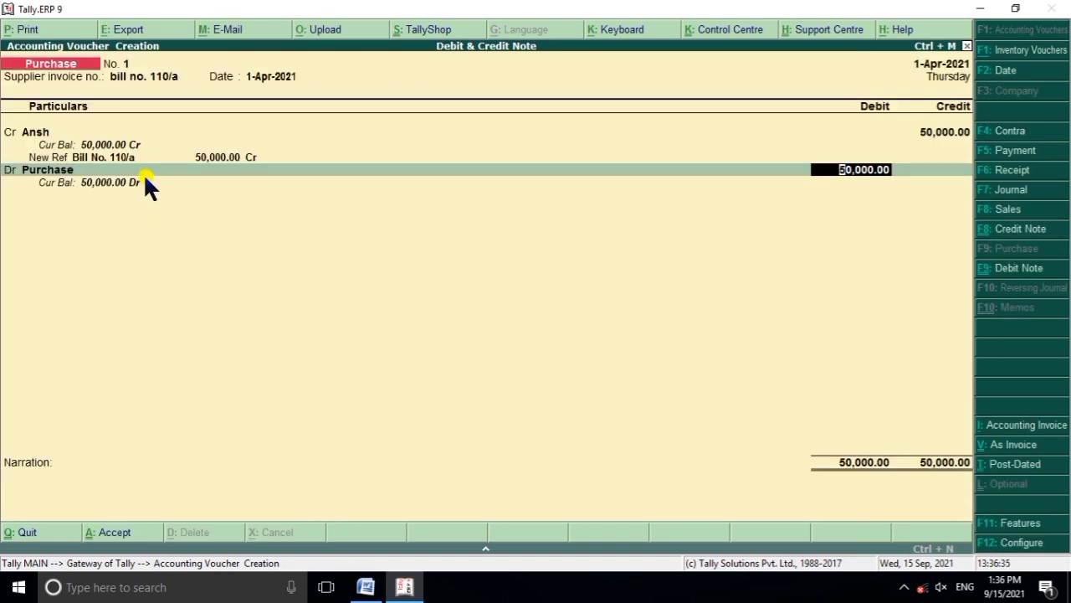
pyautogui.press('Return')
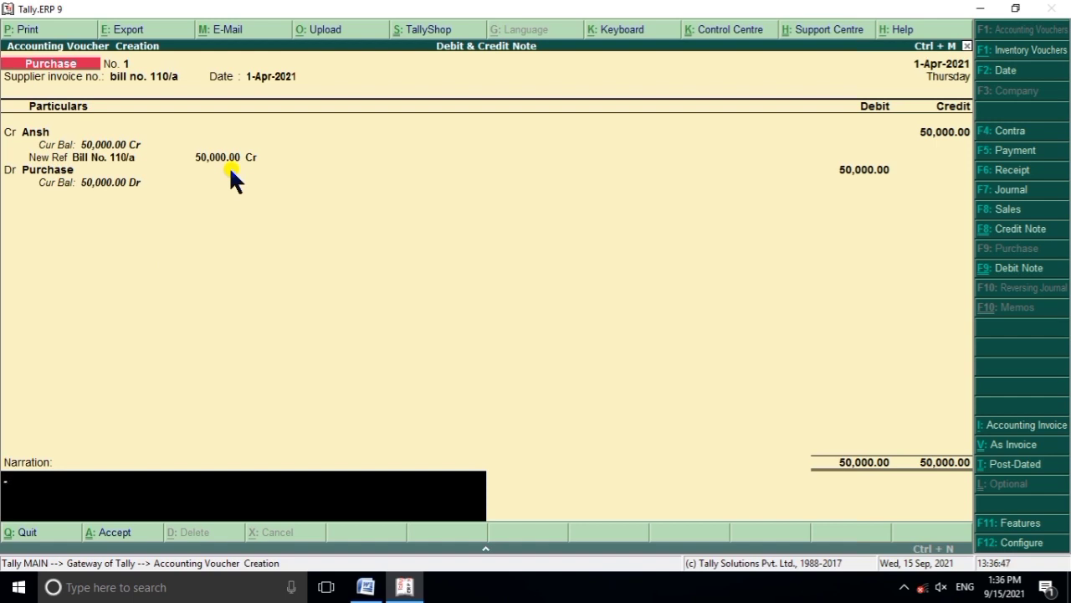
pyautogui.hotkey('ctrl', 'a')
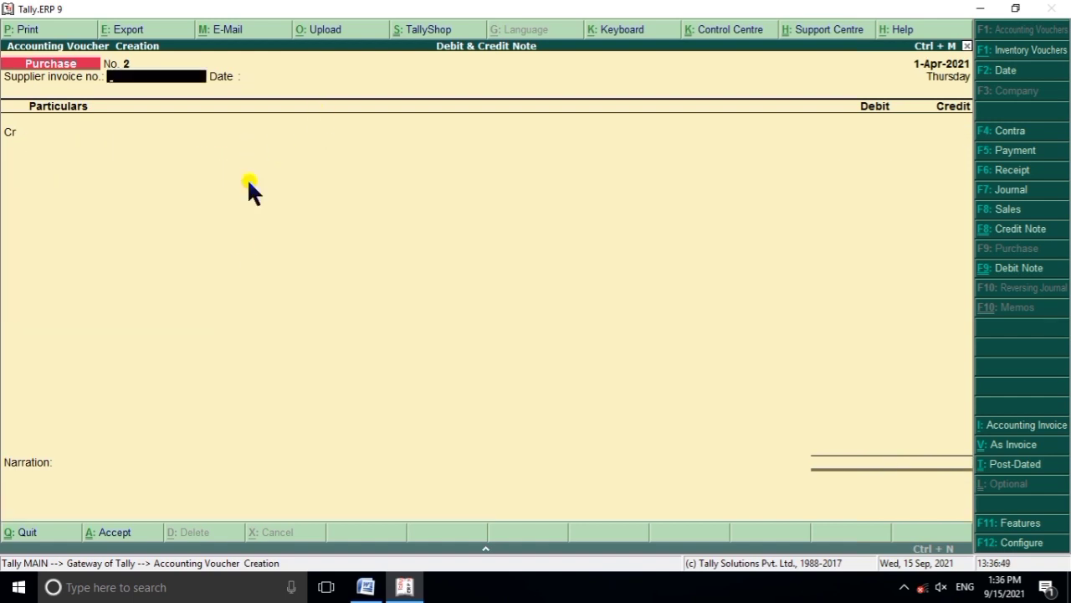
# Step: Read the 4 Apr. sale transaction in Word and open a sales voucher in voucher mode in Tally.ERP 9
pyautogui.click(407, 586)
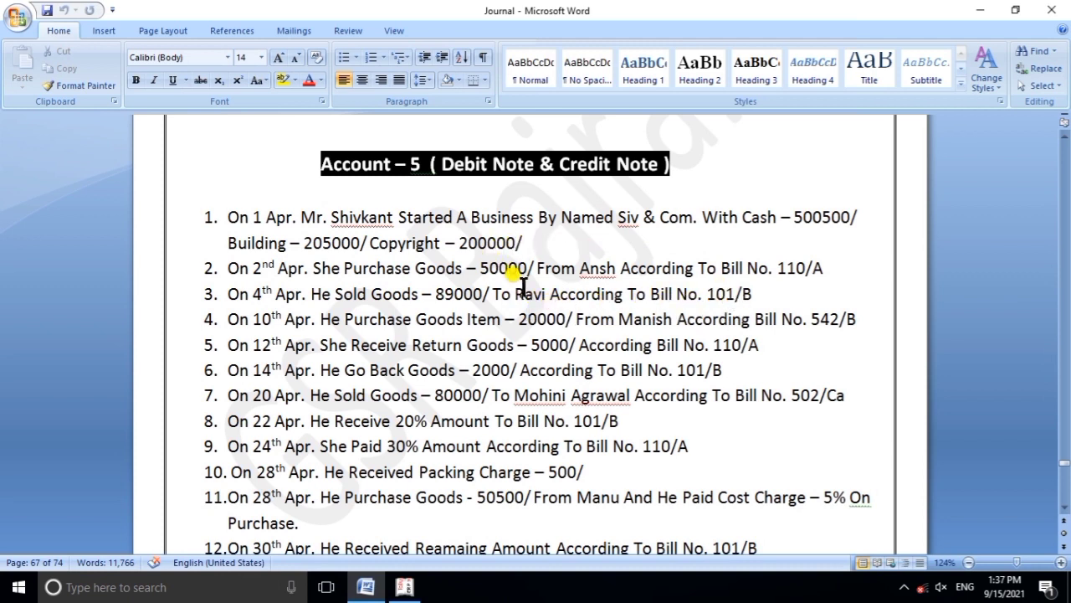
pyautogui.click(405, 587)
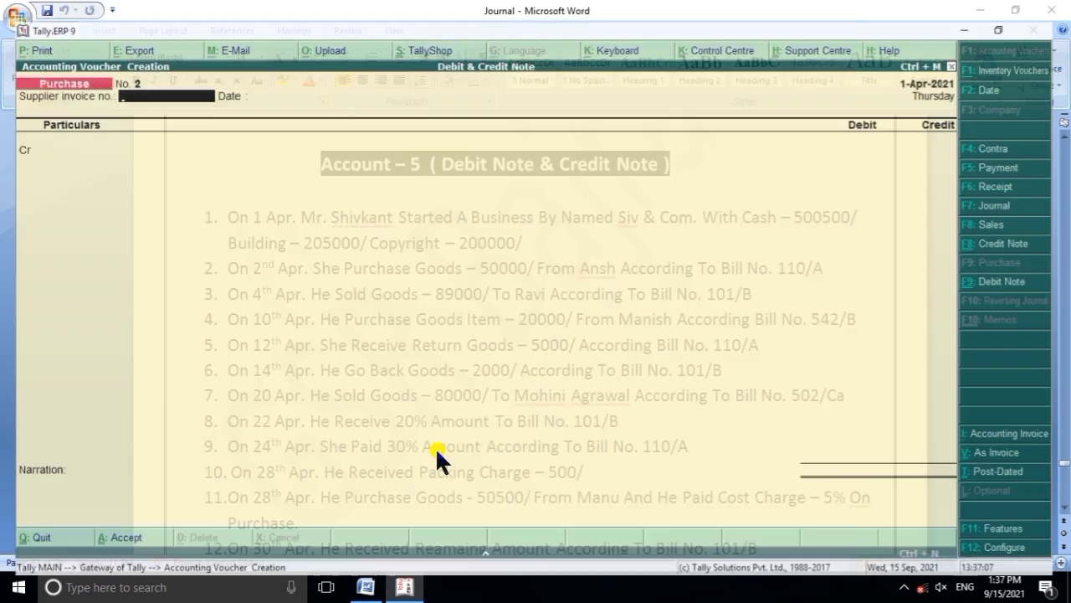
pyautogui.click(410, 588)
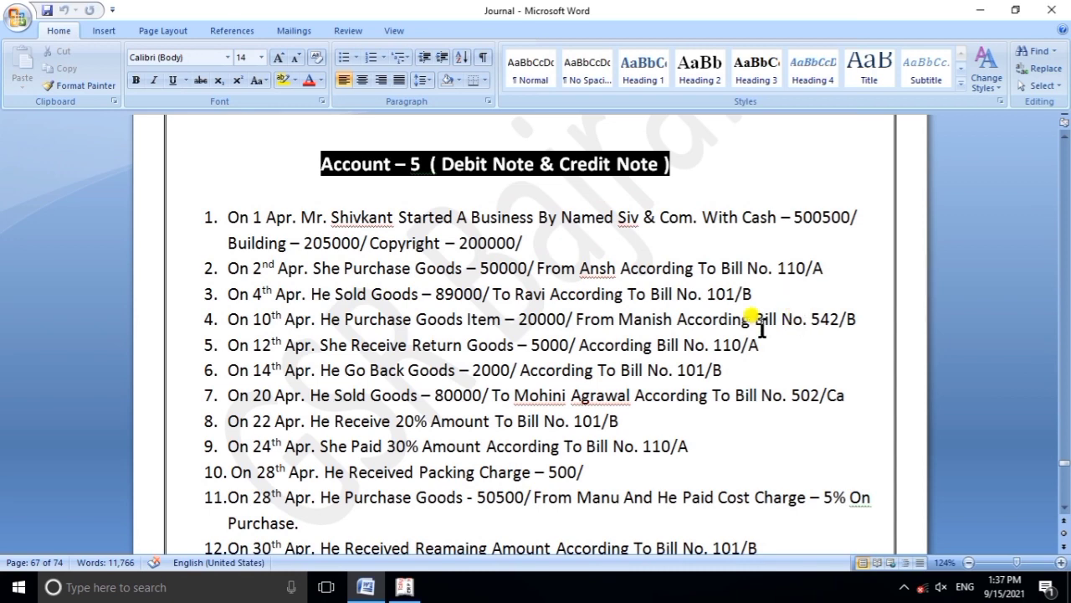
pyautogui.click(404, 587)
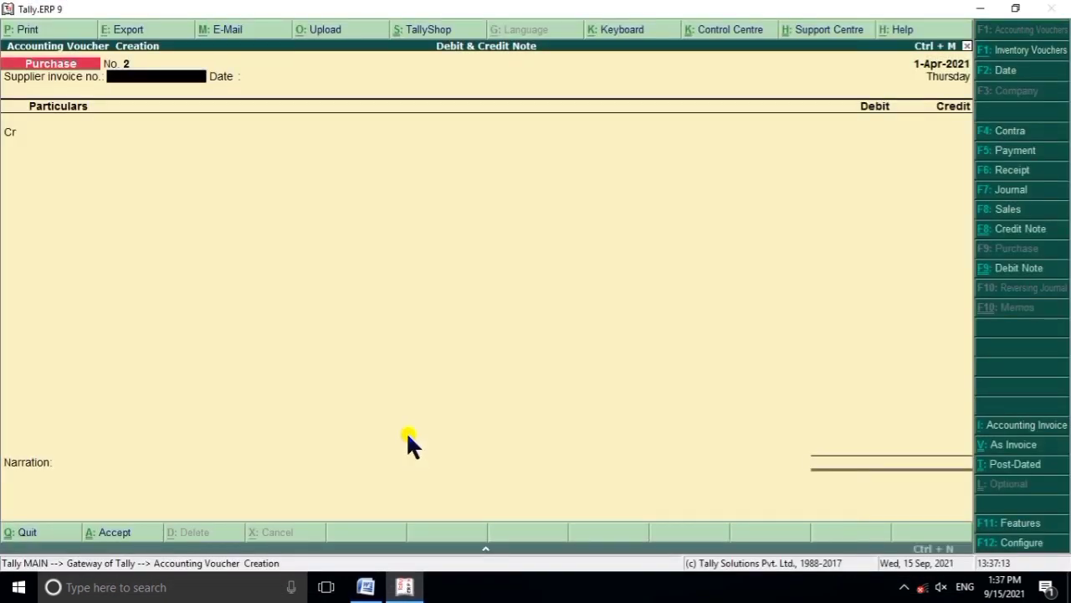
pyautogui.press('F8')
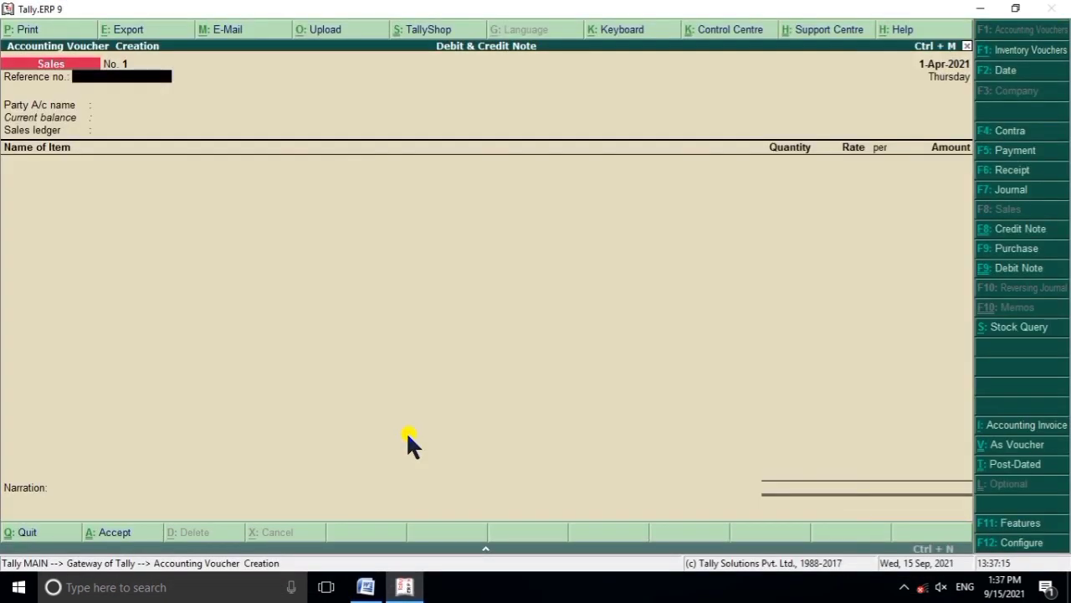
pyautogui.hotkey('ctrl', 'v')
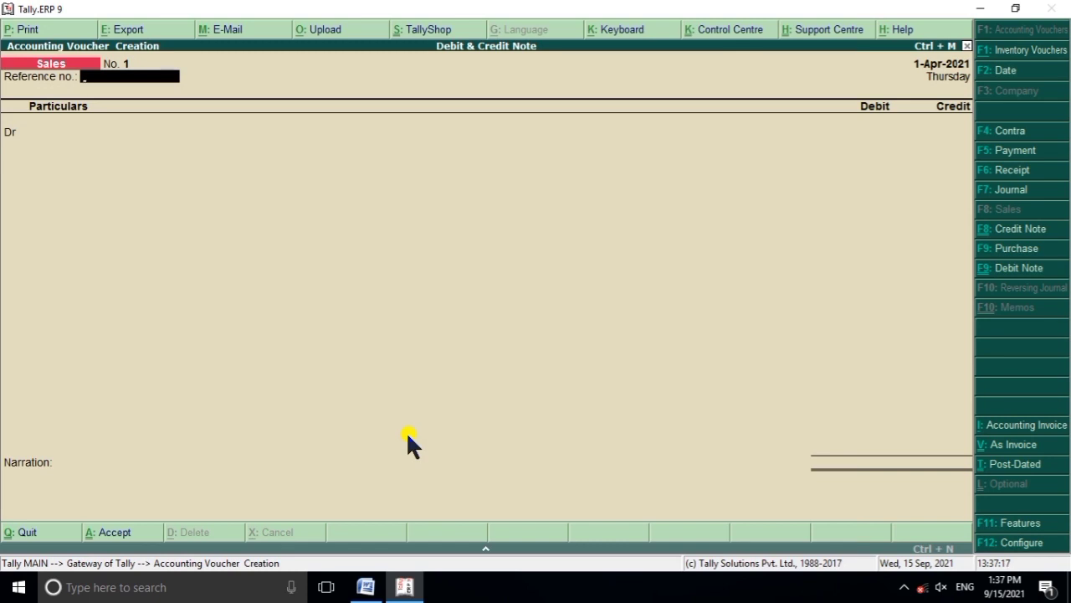
# Step: Enter "bill no. 101/b" as the sales voucher's reference number
pyautogui.write('b')
pyautogui.press('BackSpace')
pyautogui.write('ill no. 101/b')
pyautogui.press('Return')
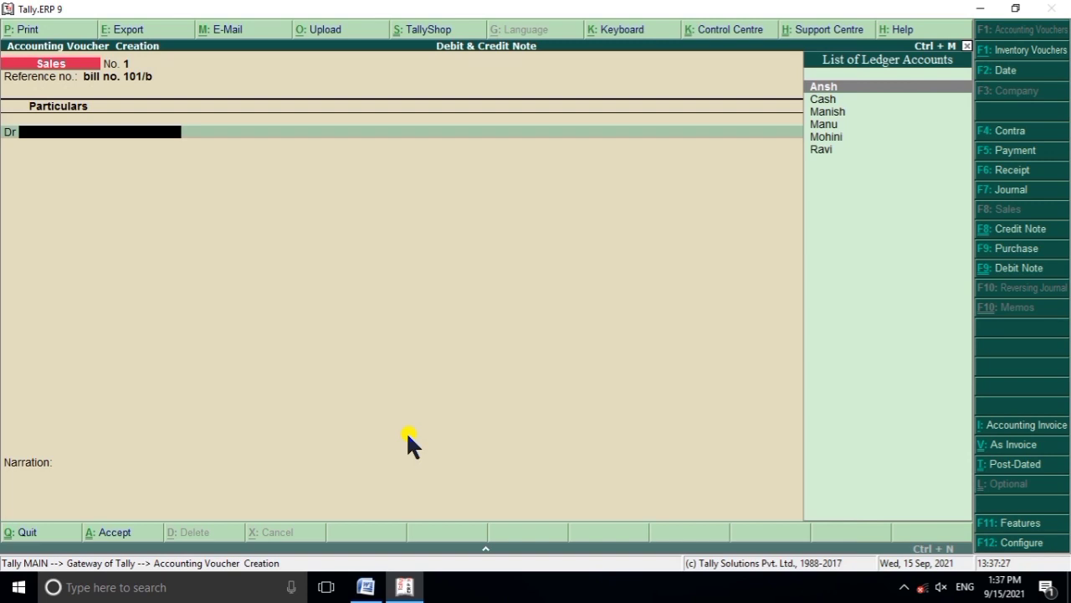
# Step: Choose the 4 Apr. buyer's ledger for the debit line and accept the buyer's details
pyautogui.write('r')
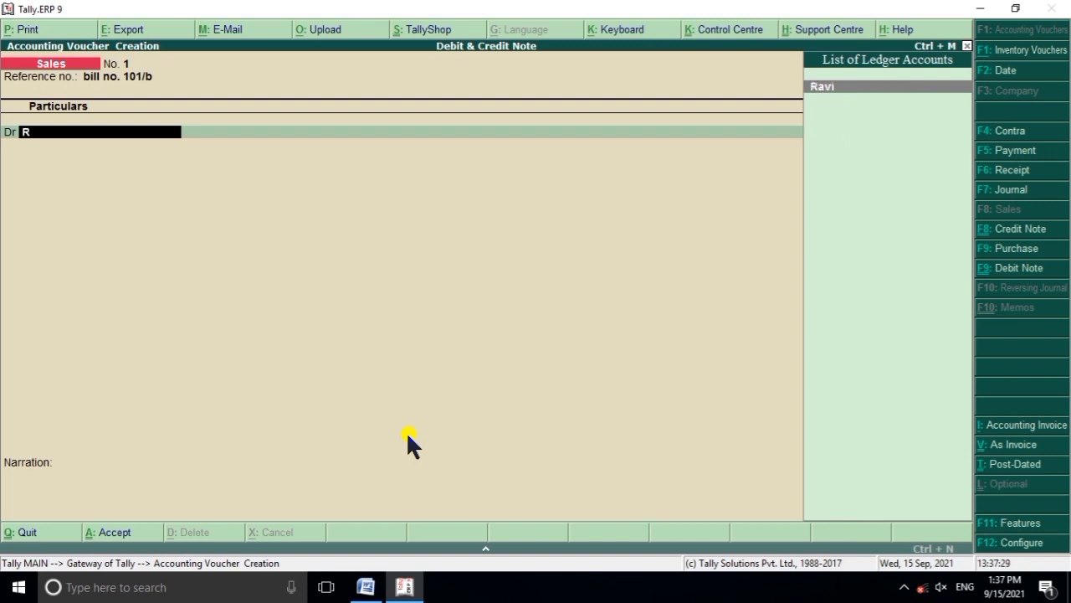
pyautogui.press('Return')
pyautogui.press('Return')
pyautogui.press('Return')
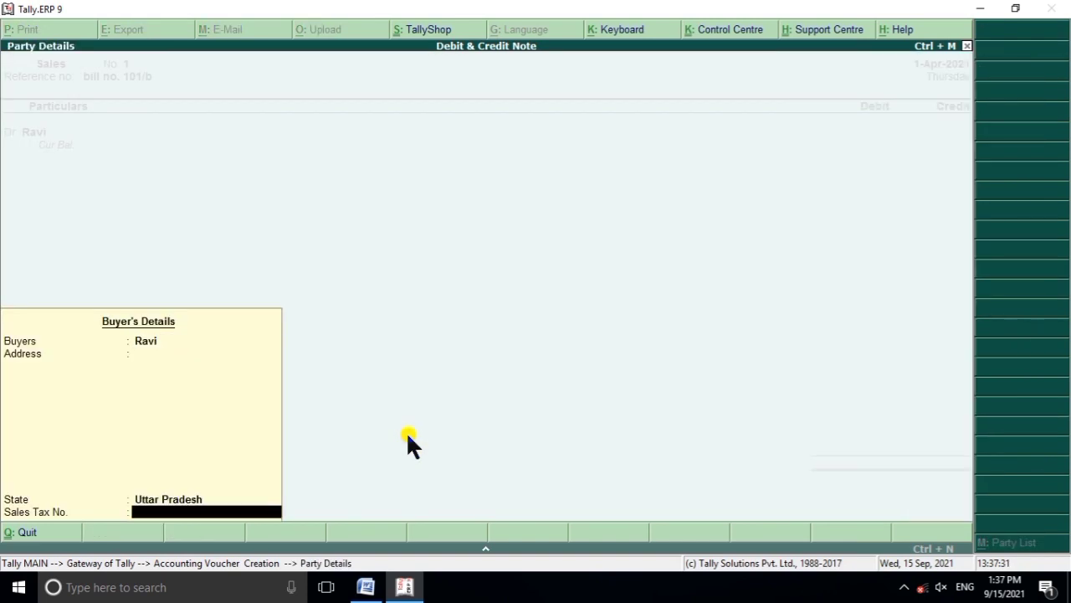
pyautogui.press('Return')
# Step: Debit the buyer with 89000 and allocate the amount bill-wise as New Ref 1
pyautogui.write('89000')
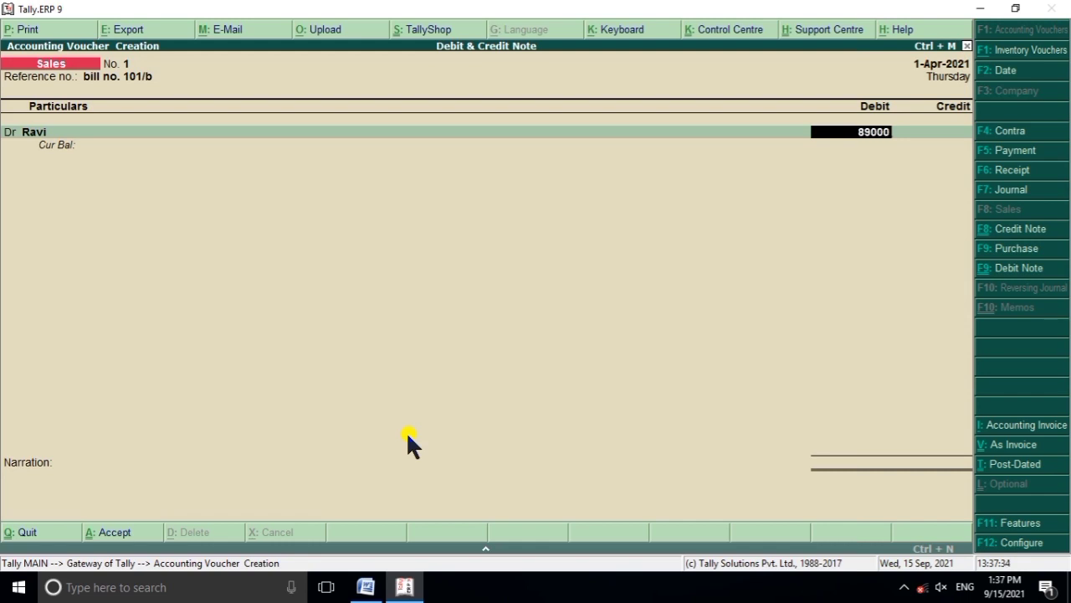
pyautogui.press('Return')
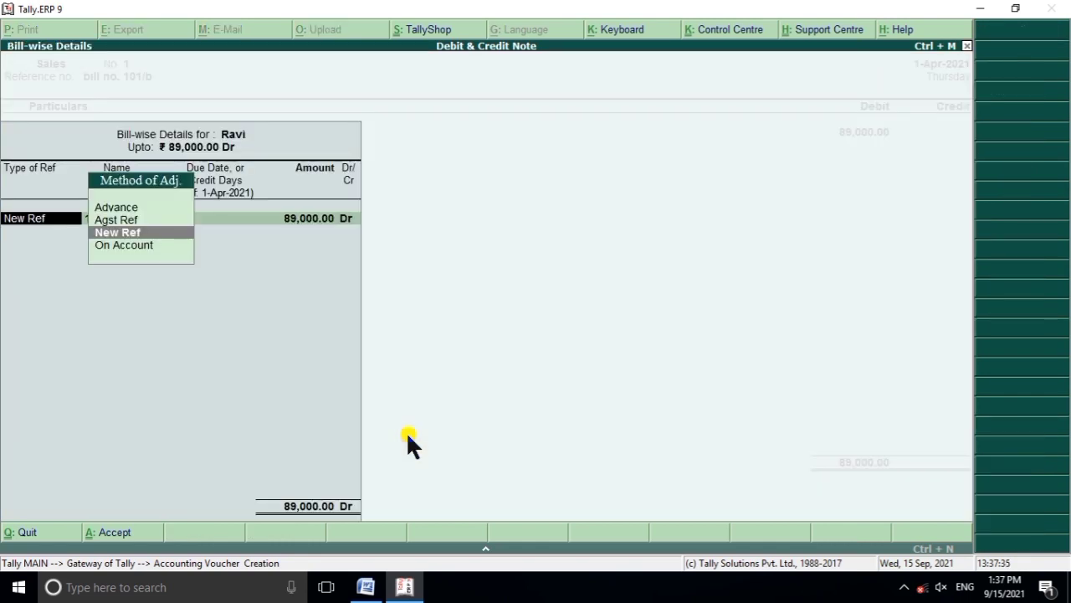
pyautogui.press('Return')
pyautogui.press('Return')
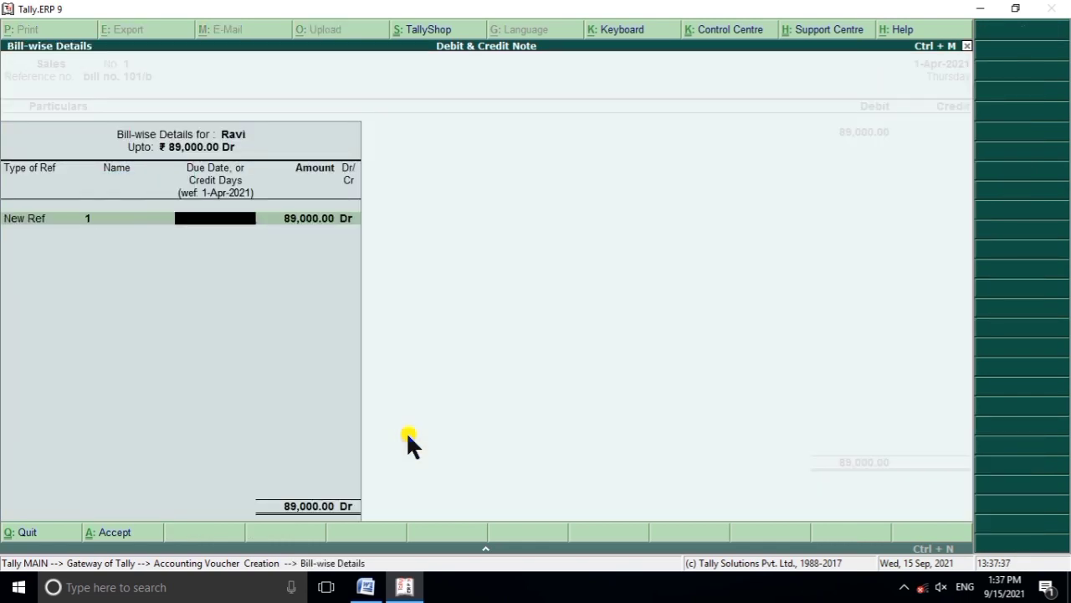
pyautogui.press('Return')
pyautogui.press('Return')
pyautogui.press('Return')
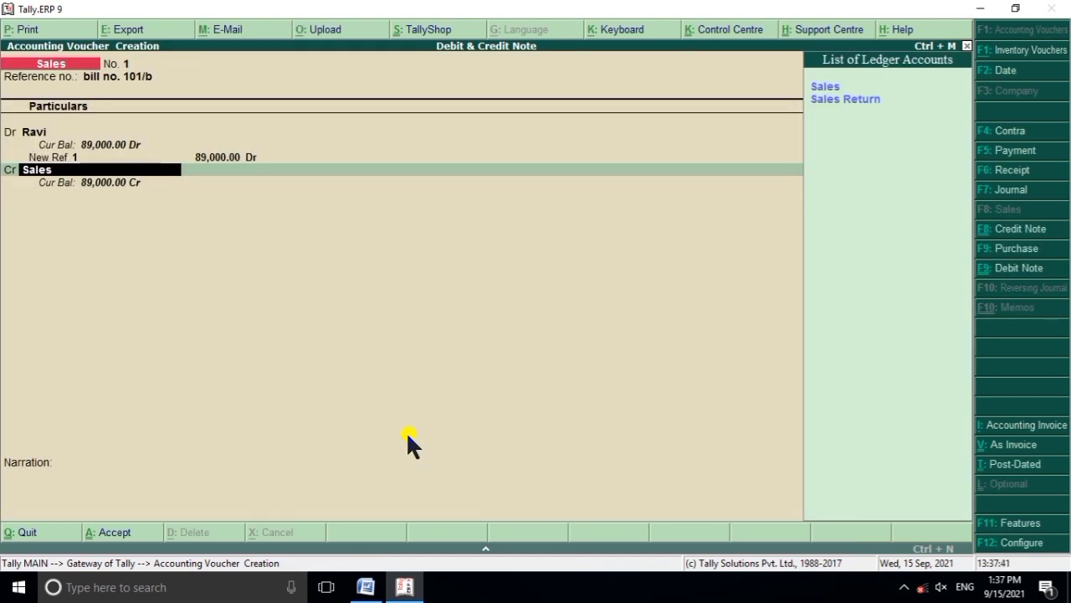
# Step: Go back to the buyer's line and review the buyer's details and bill reference in the sales voucher
pyautogui.press('BackSpace')
pyautogui.press('BackSpace')
pyautogui.press('BackSpace')
pyautogui.press('BackSpace')
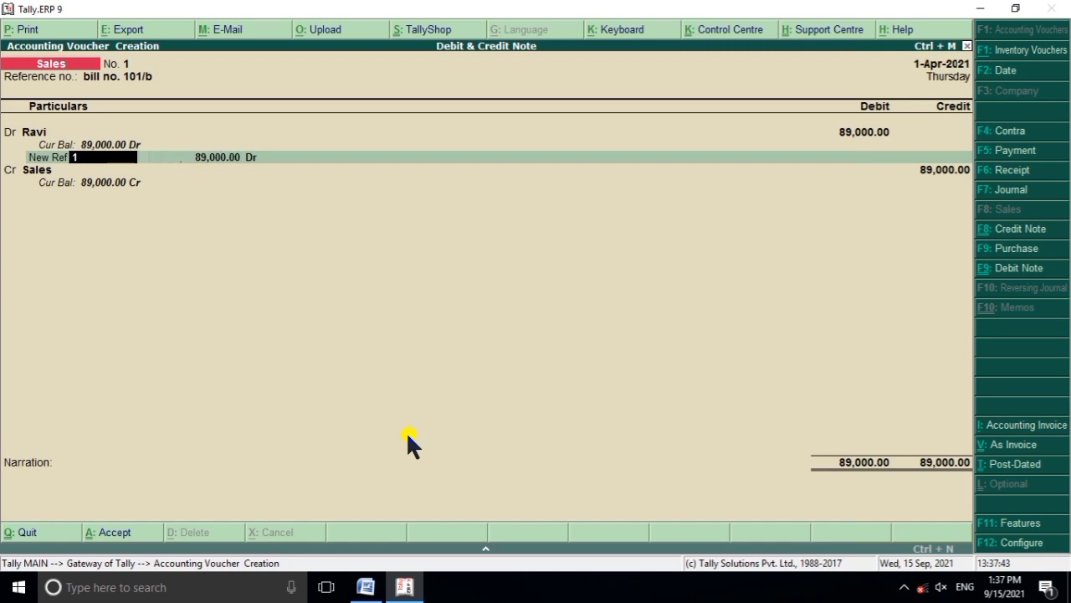
pyautogui.press('BackSpace')
pyautogui.press('BackSpace')
pyautogui.press('Return')
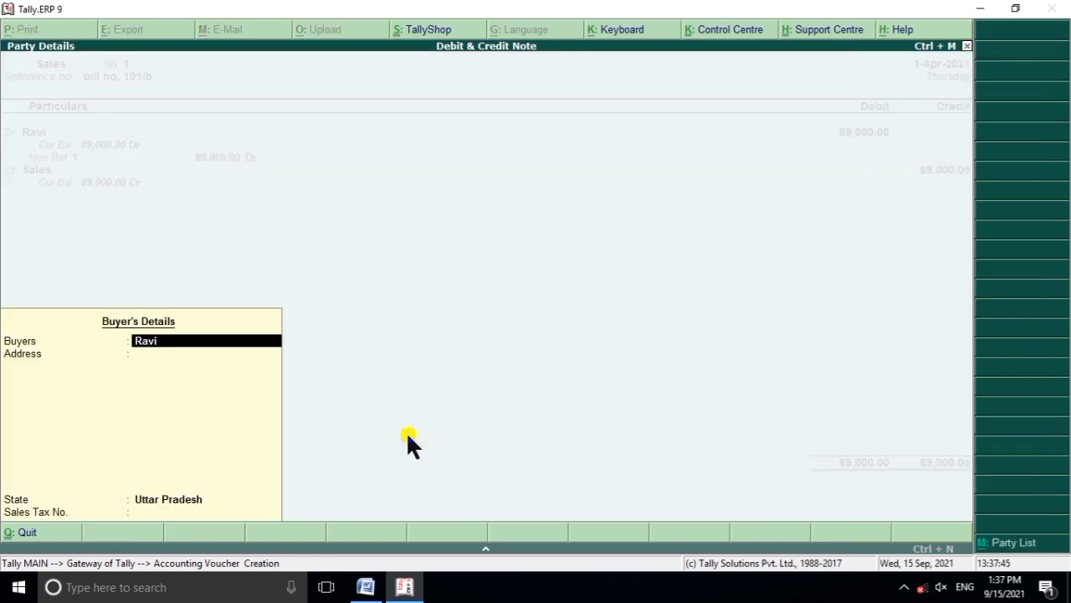
pyautogui.press('Return')
pyautogui.press('Return')
pyautogui.press('Return')
pyautogui.press('Return')
pyautogui.press('Return')
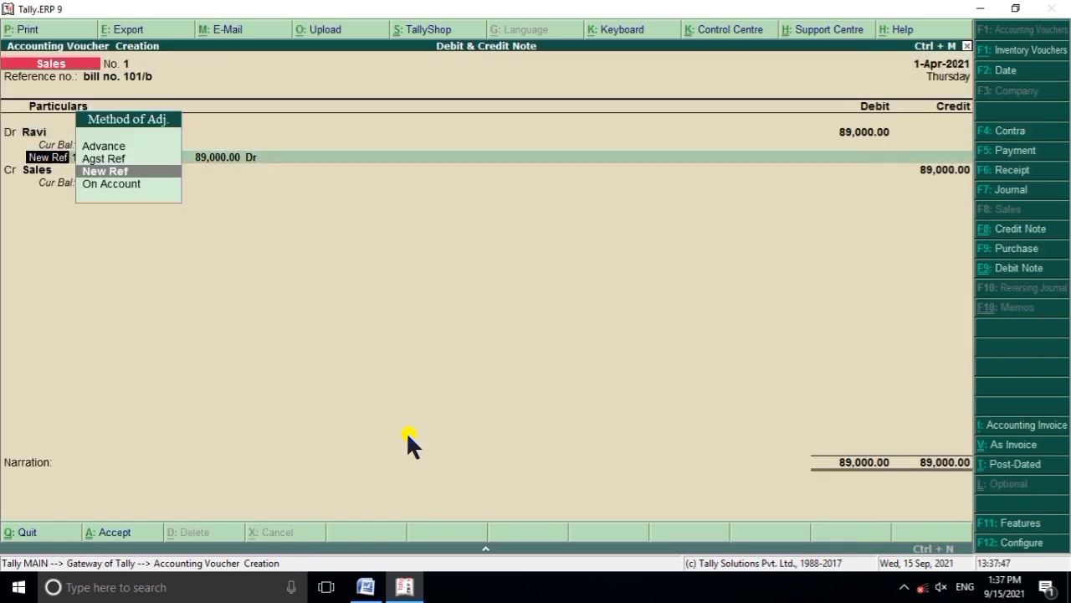
pyautogui.press('Return')
pyautogui.press('Return')
pyautogui.press('Return')
pyautogui.press('Return')
pyautogui.press('Return')
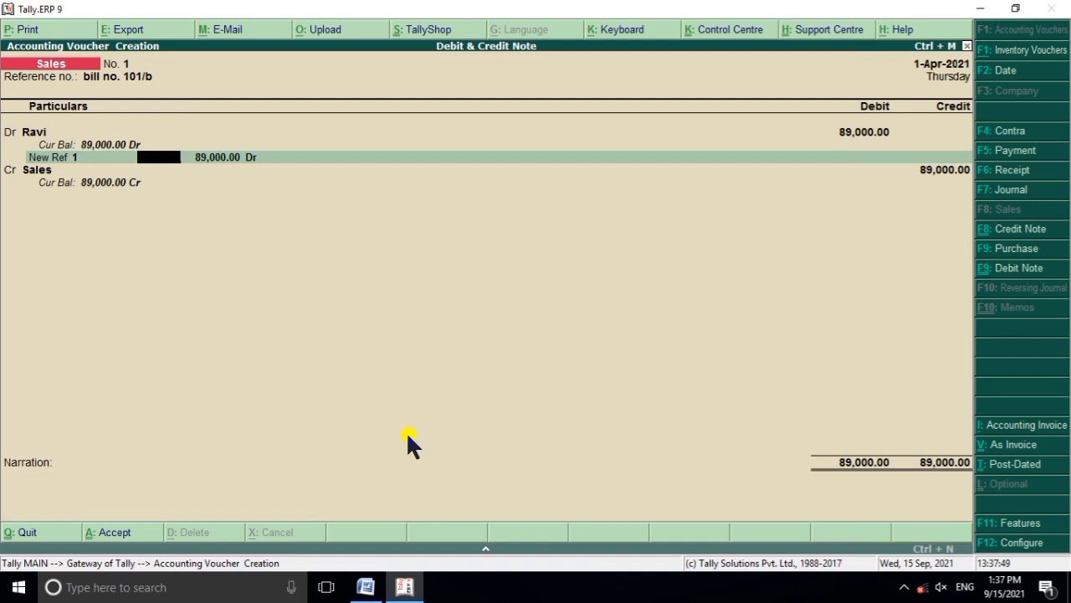
# Step: Accept the remaining lines with Sales credited 89,000.00, leave the narration blank and save the sales voucher
pyautogui.press('Return')
pyautogui.press('Return')
pyautogui.press('Return')
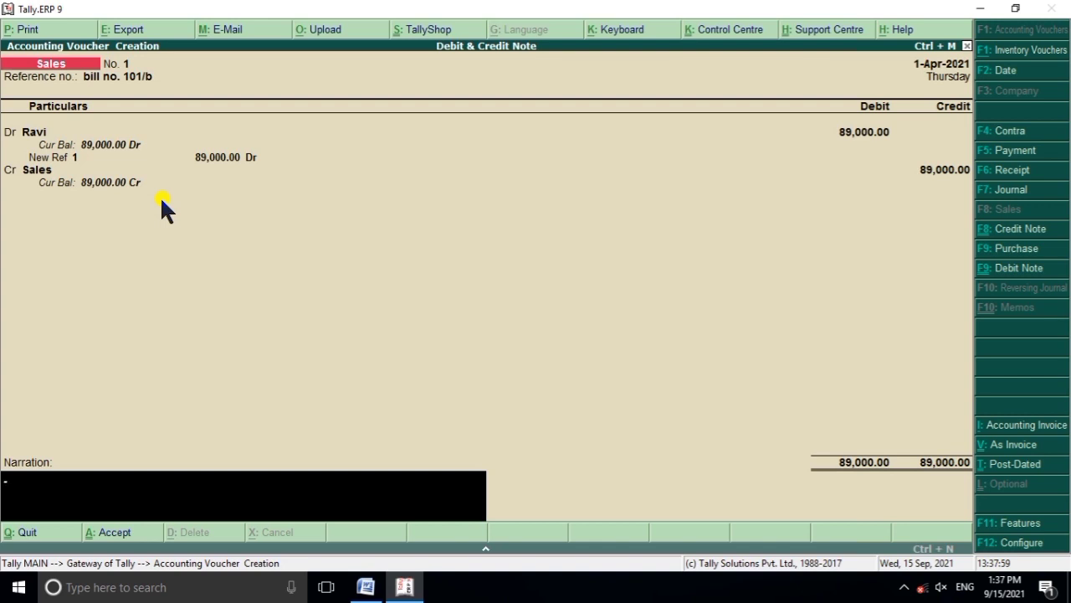
pyautogui.press('Return')
pyautogui.press('Return')
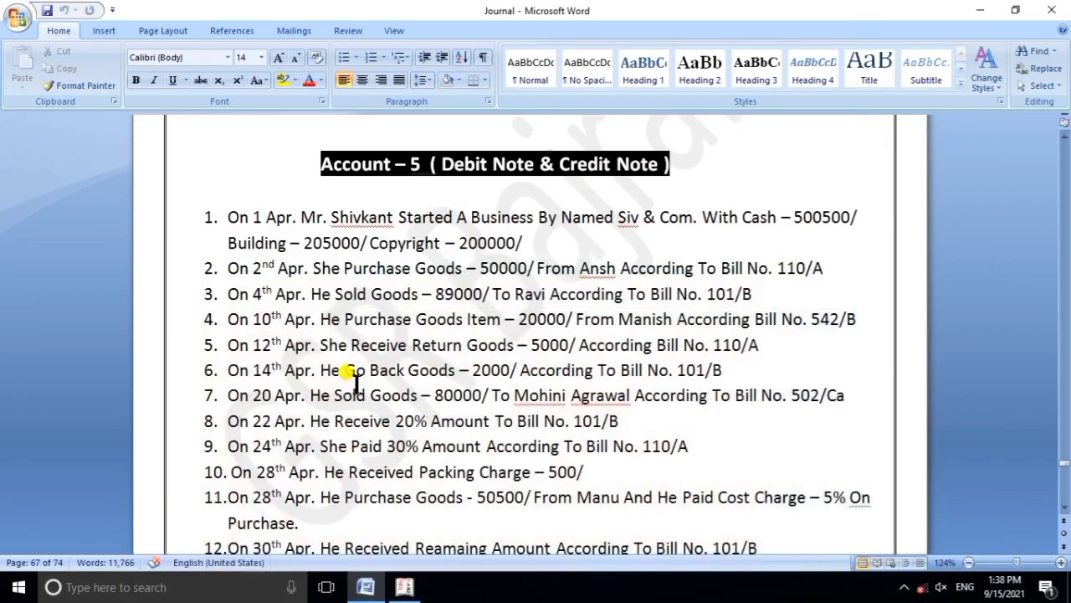
# Step: Read the 10 Apr. purchase transaction in Word and open a purchase voucher in voucher mode in Tally.ERP 9
pyautogui.click(404, 586)
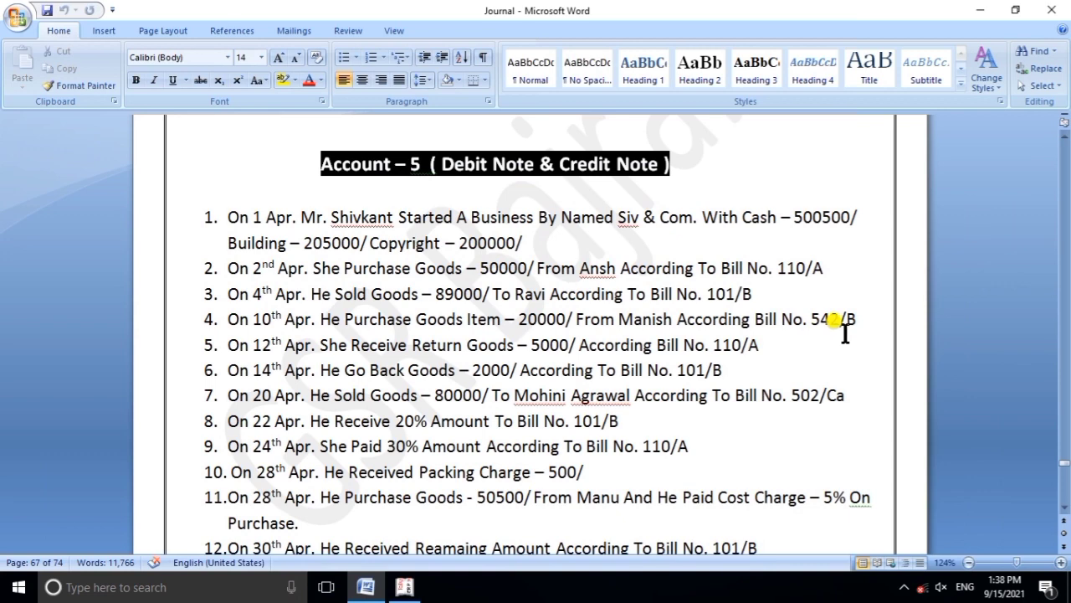
pyautogui.click(404, 587)
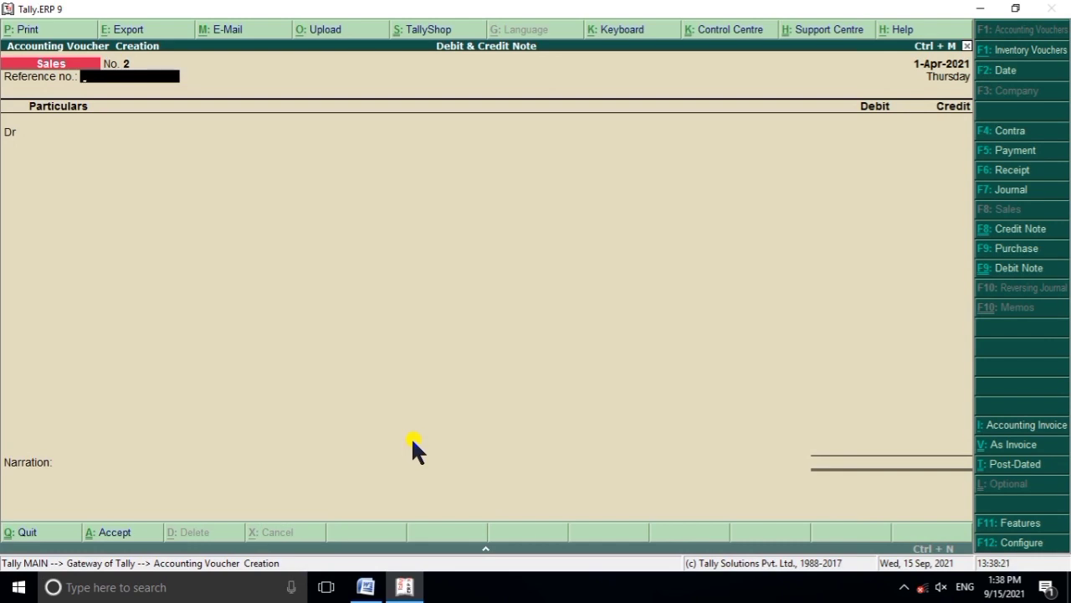
pyautogui.press('F9')
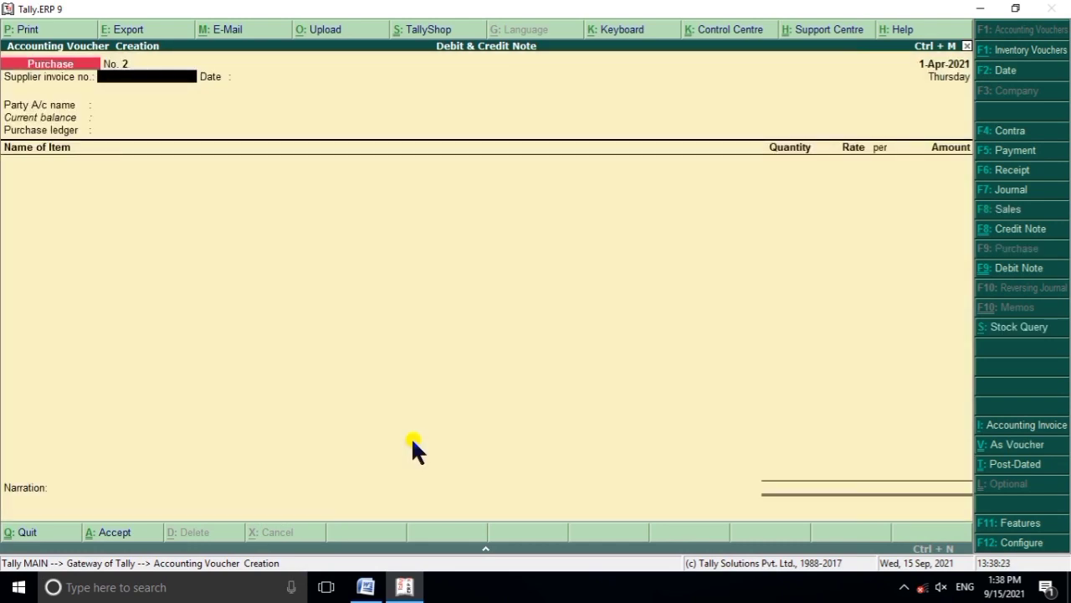
pyautogui.hotkey('ctrl', 'v')
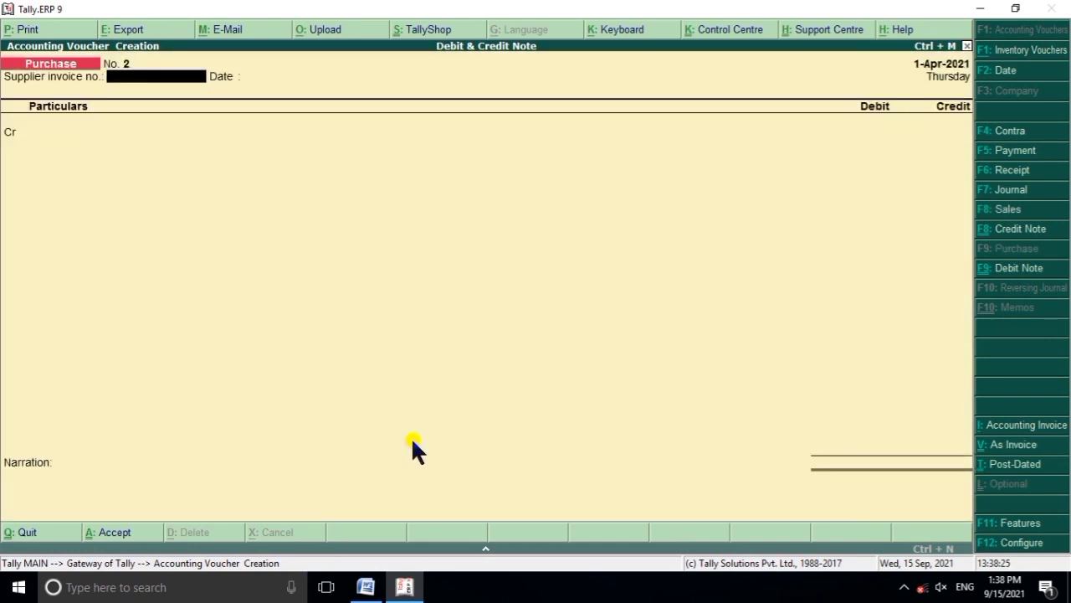
# Step: Enter "bill no. 542/b" as the supplier invoice number and check the 10 Apr. purchase details in Word
pyautogui.write('bill no. 542/b')
pyautogui.press('Return')
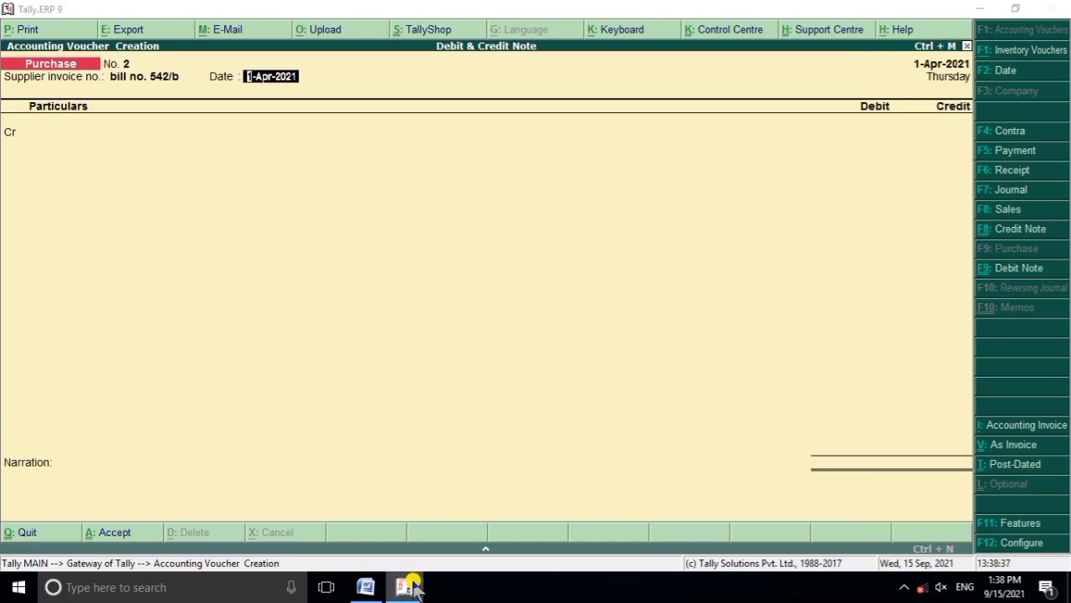
pyautogui.click(408, 584)
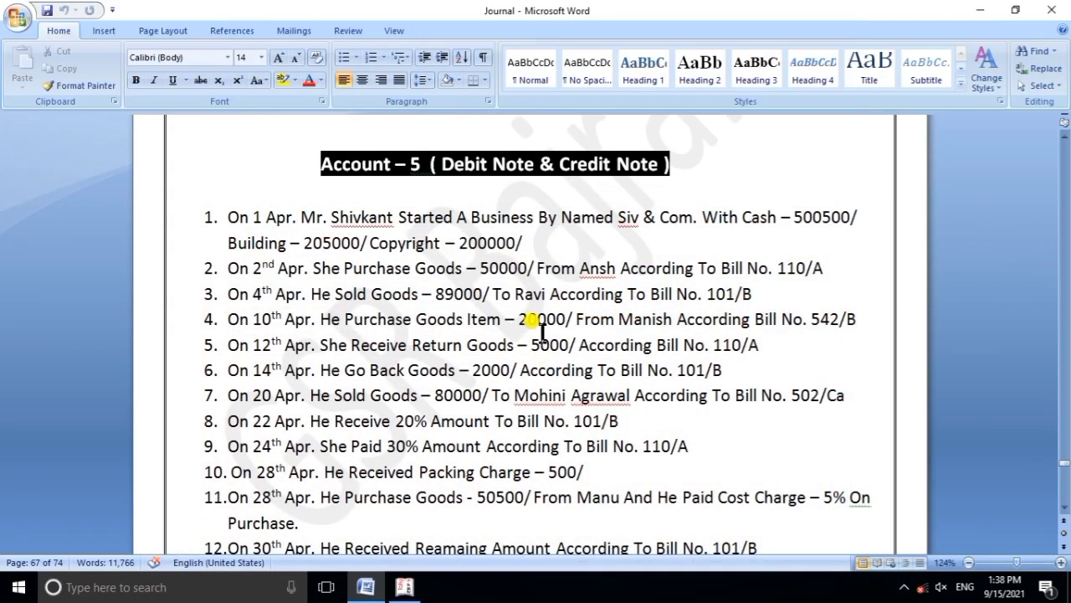
pyautogui.click(408, 585)
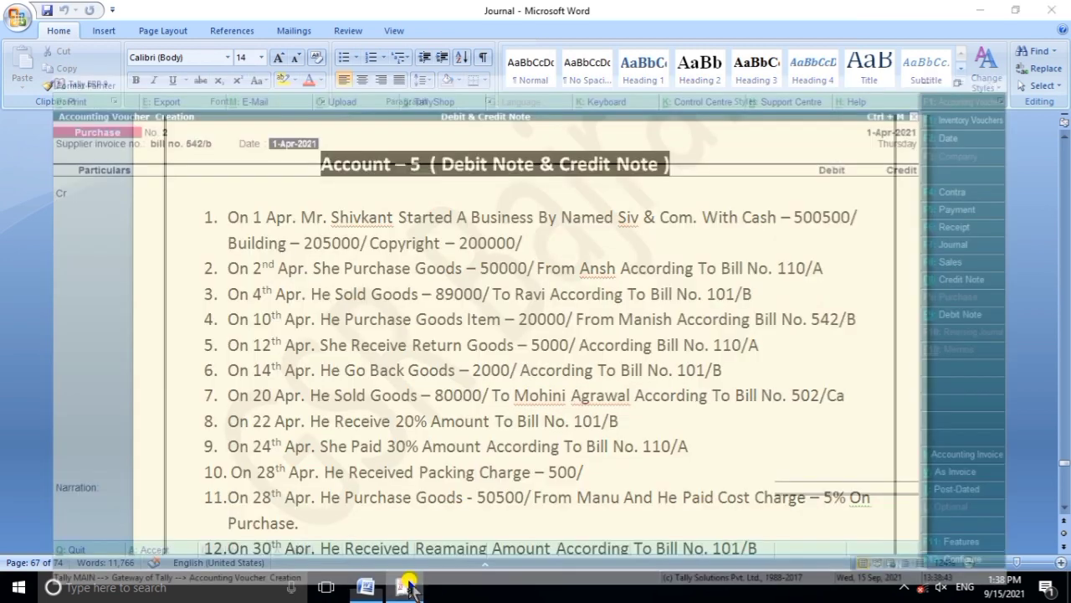
# Step: Accept the supplier invoice date, choose the 10 Apr. supplier as the credited party and accept the supplier's details
pyautogui.press('Return')
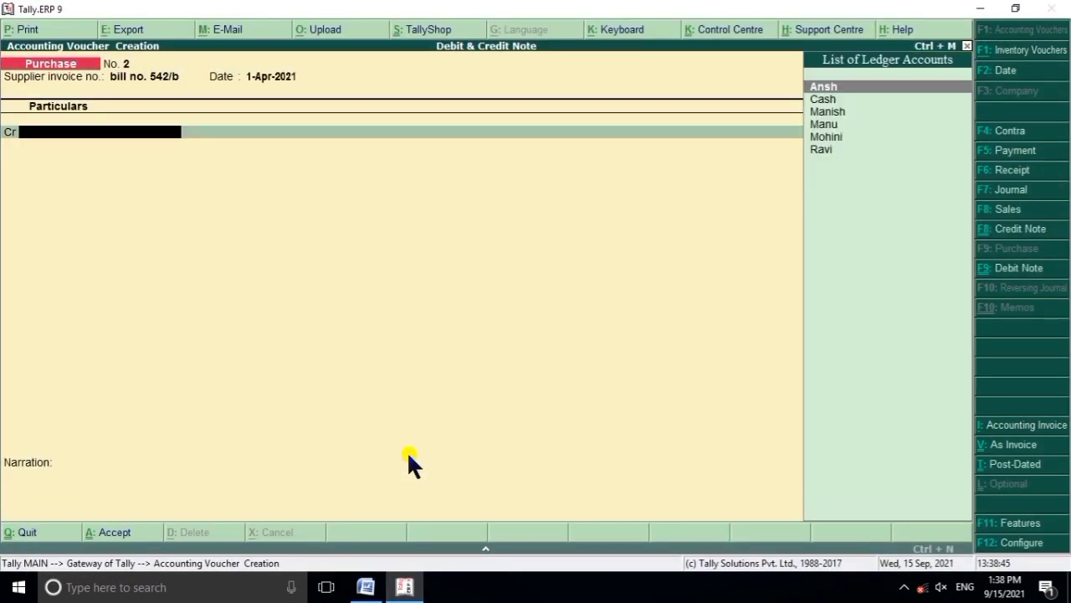
pyautogui.write('M')
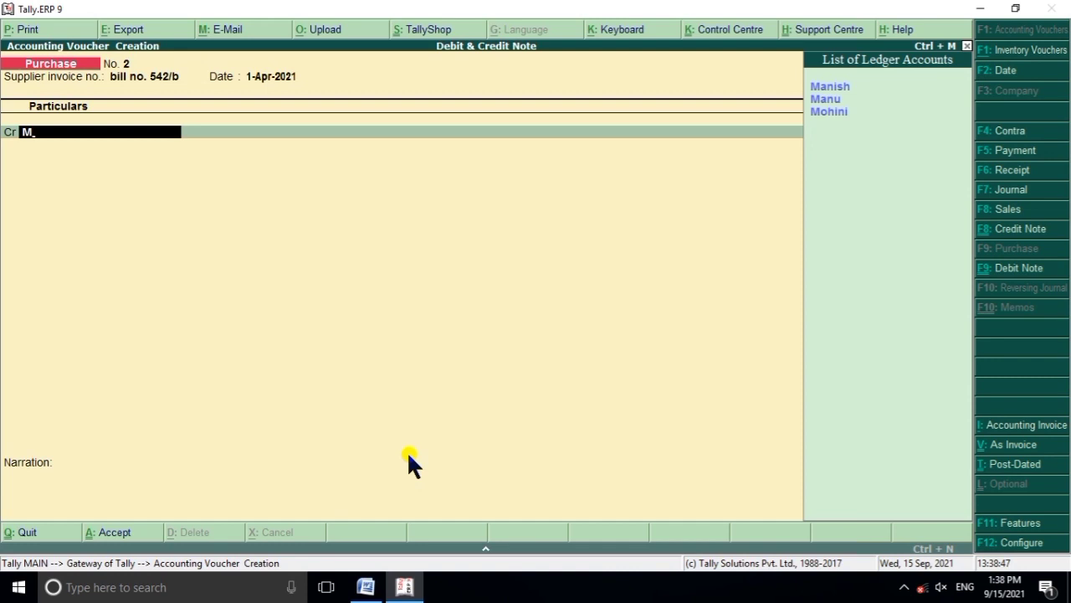
pyautogui.press('Return')
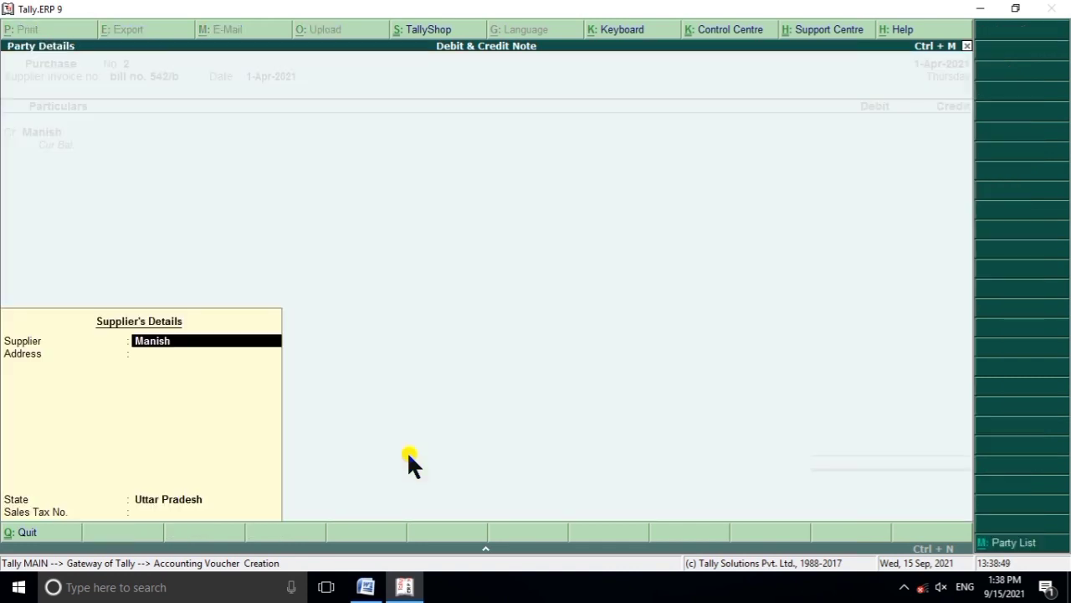
pyautogui.press('Return')
pyautogui.press('Return')
pyautogui.press('Return')
pyautogui.press('Return')
# Step: Credit the supplier with 20000 and allocate it to a New Ref named "Bill No. 542/b"
pyautogui.write('2')
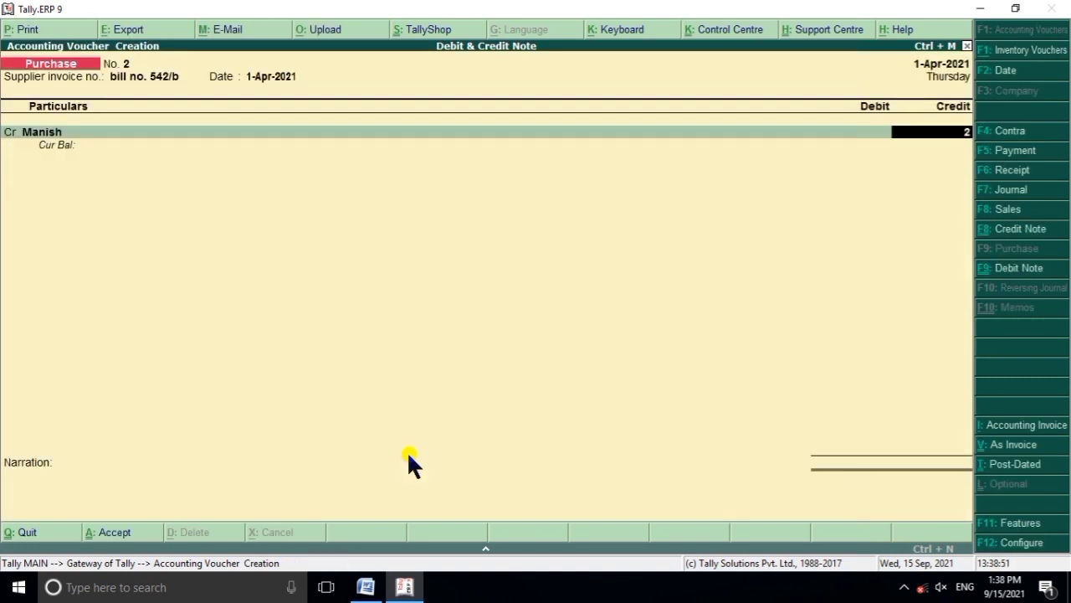
pyautogui.write('0000')
pyautogui.press('Return')
pyautogui.press('Return')
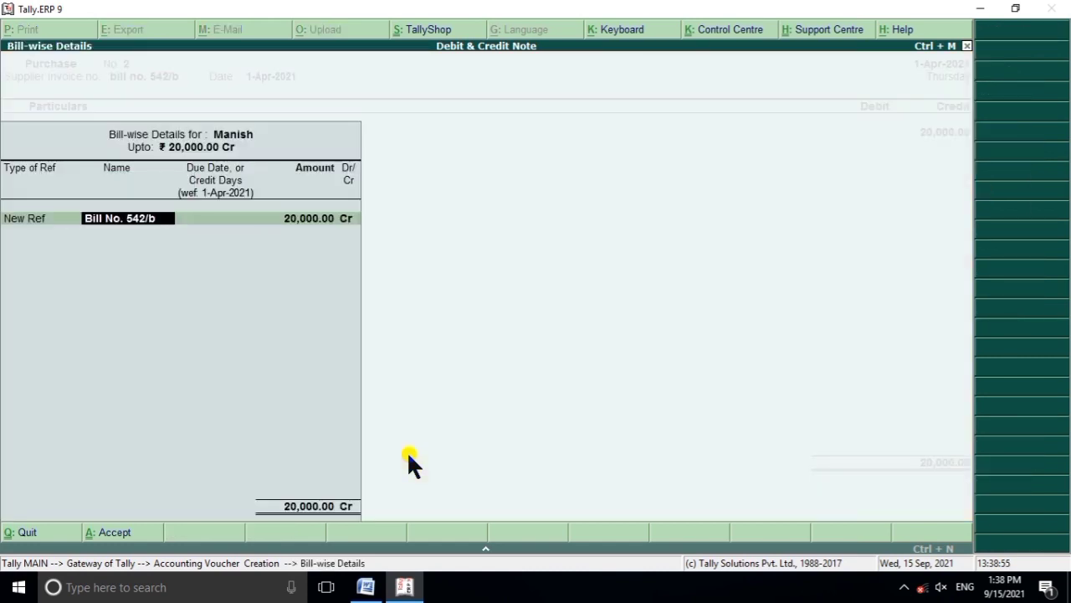
pyautogui.press('Return')
pyautogui.press('Return')
pyautogui.press('Return')
# Step: Debit the Purchase ledger with 20,000.00, leave the narration blank and save the purchase voucher
pyautogui.press('Return')
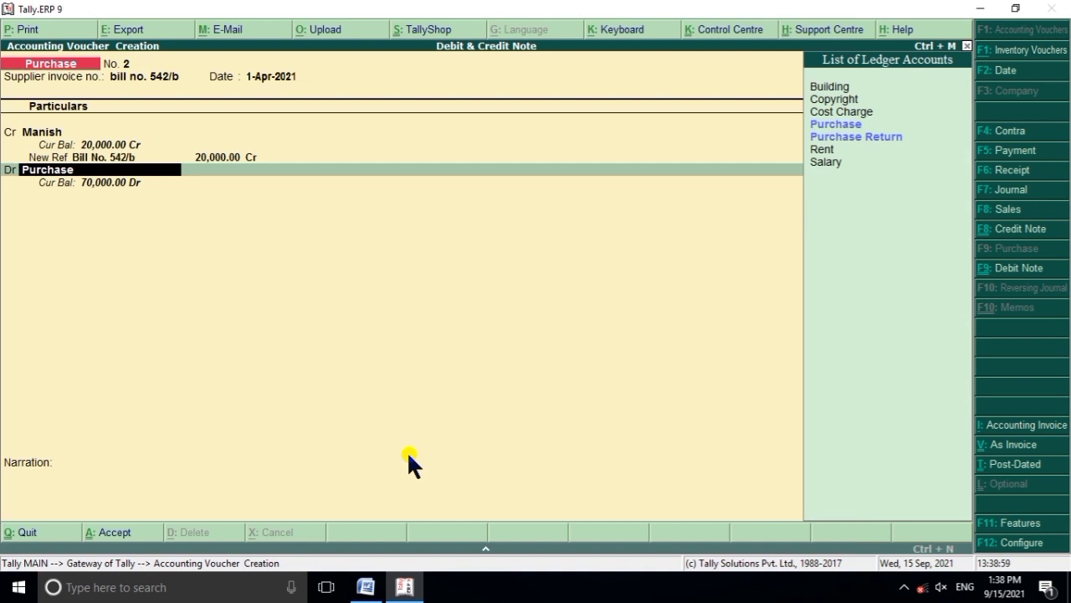
pyautogui.press('Return')
pyautogui.press('Escape')
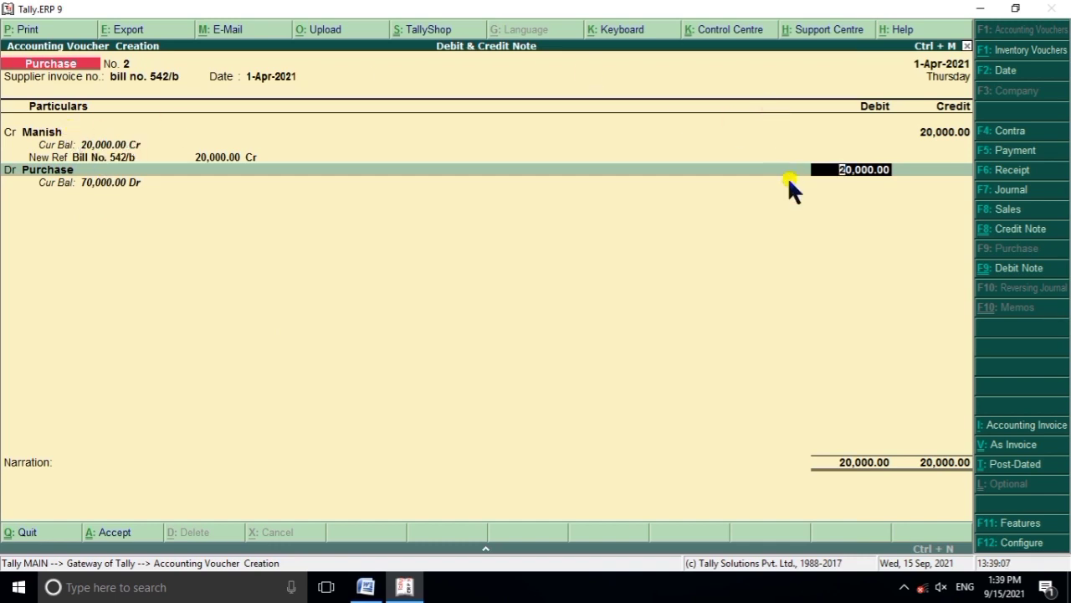
pyautogui.press('Return')
pyautogui.press('Return')
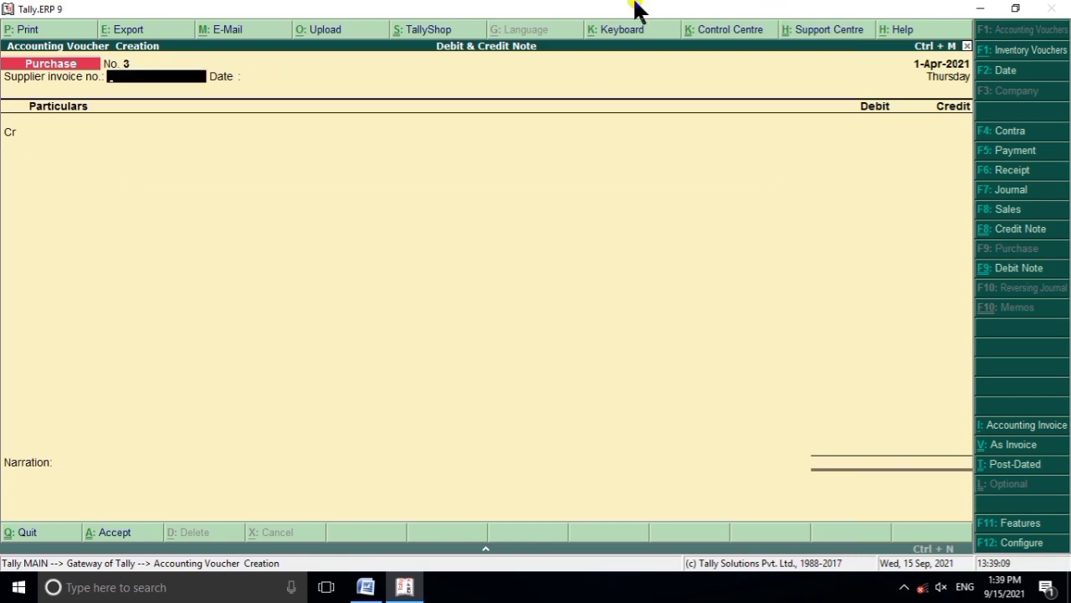
# Step: Read the 12 Apr. goods return in Word and start a Tally.ERP 9 debit note with original invoice number "bill no. 110/a"
pyautogui.click(366, 587)
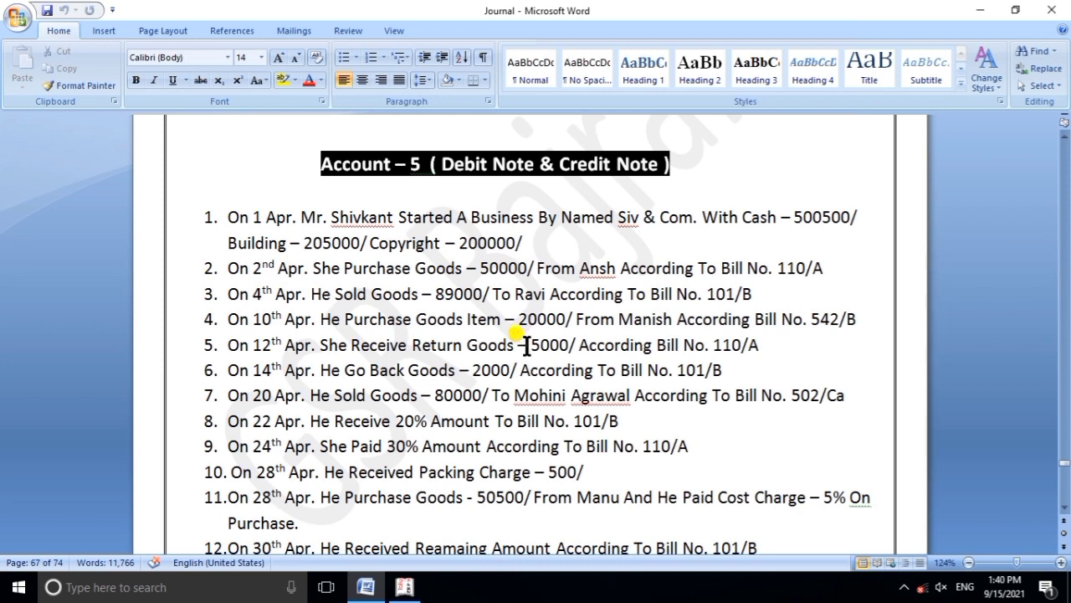
pyautogui.click(404, 589)
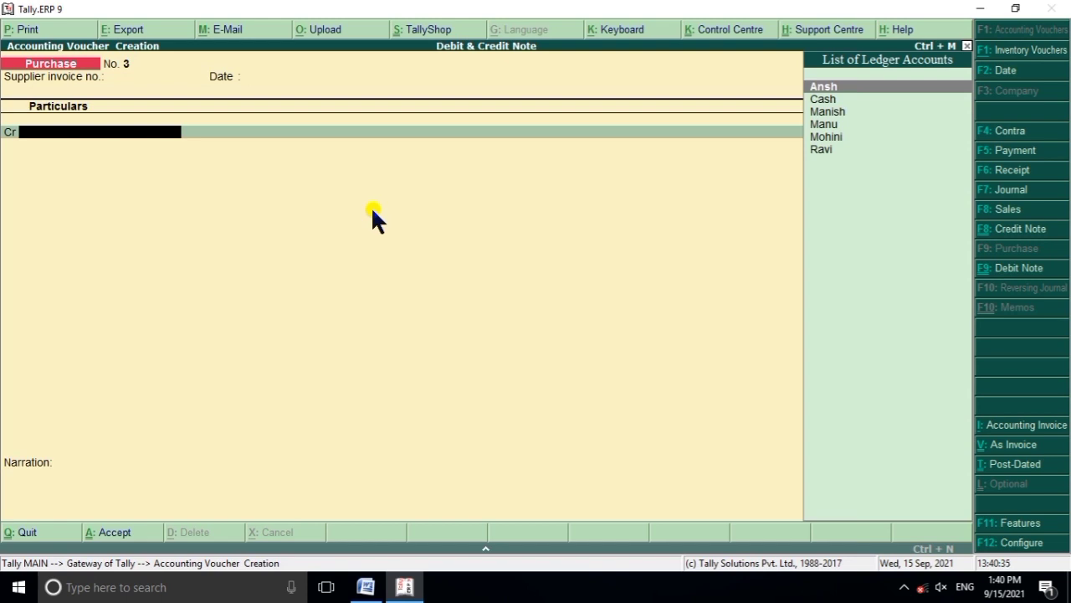
pyautogui.hotkey('ctrl', 'F9')
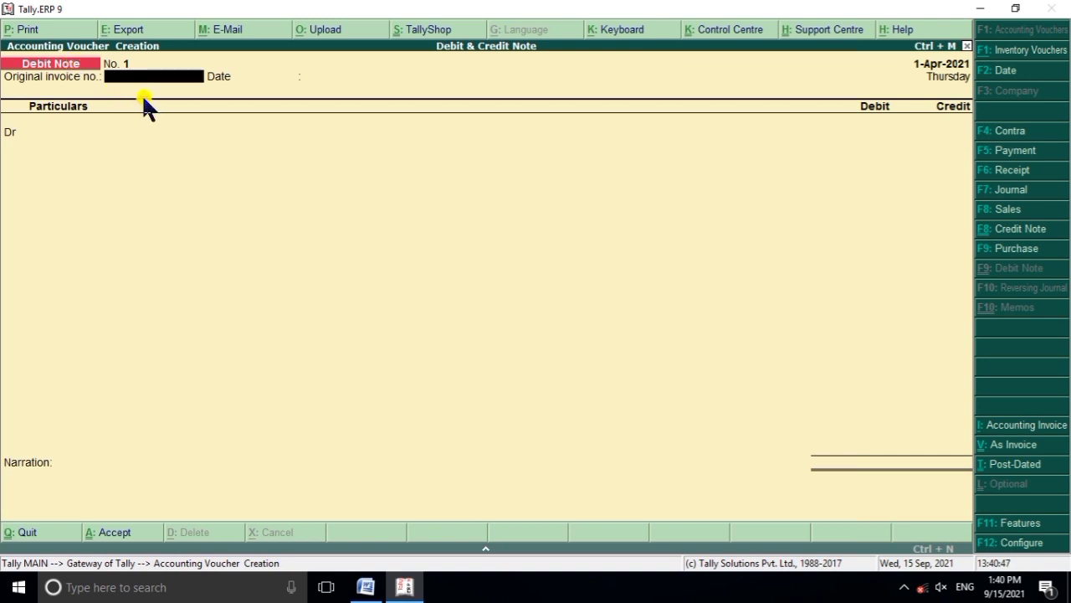
pyautogui.write('ll no. 110/a')
pyautogui.press('Return')
pyautogui.press('Return')
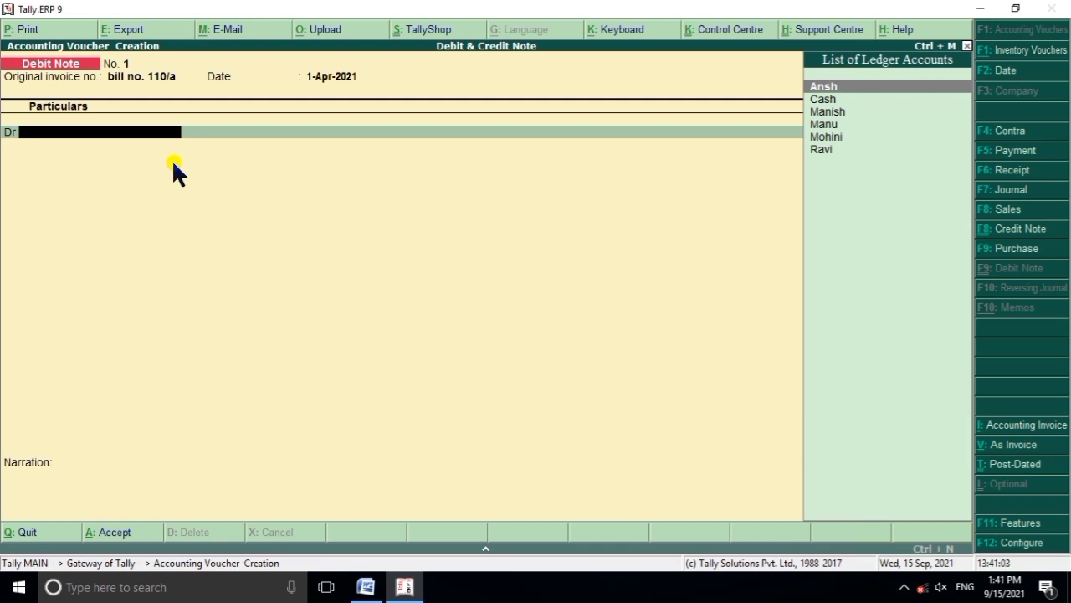
# Step: Choose the supplier of bill 110/A as the debited party in the debit note and accept the party details
pyautogui.press('Return')
pyautogui.press('Return')
pyautogui.press('Return')
pyautogui.press('Return')
pyautogui.press('Return')
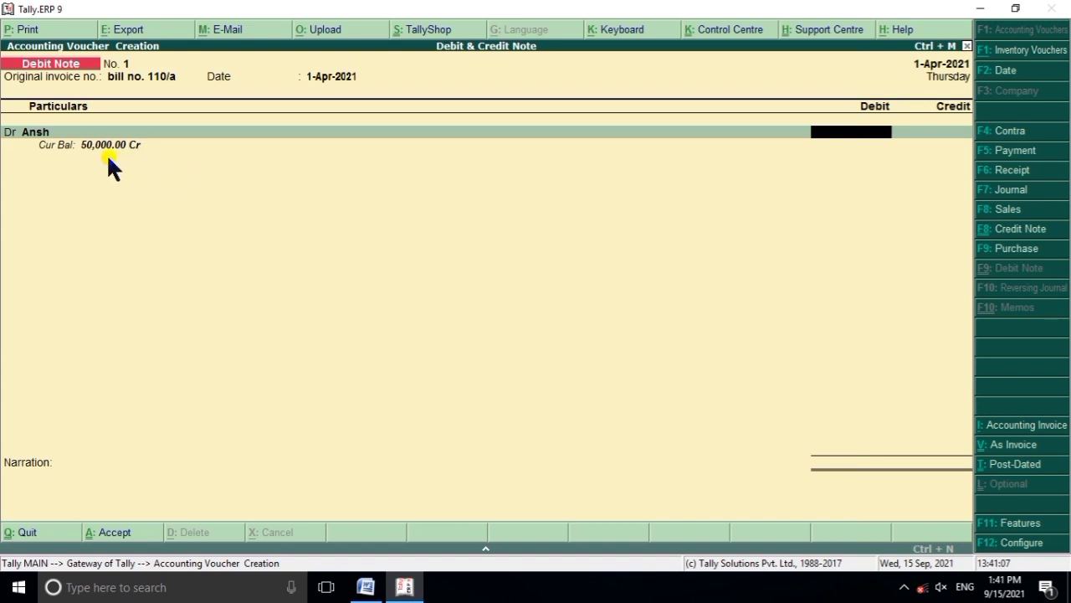
# Step: Debit the supplier with 5000 and allocate it as Agst Ref to the pending Bill No. 110/a
pyautogui.write('5000')
pyautogui.press('Return')
pyautogui.press('Return')
pyautogui.press('Return')
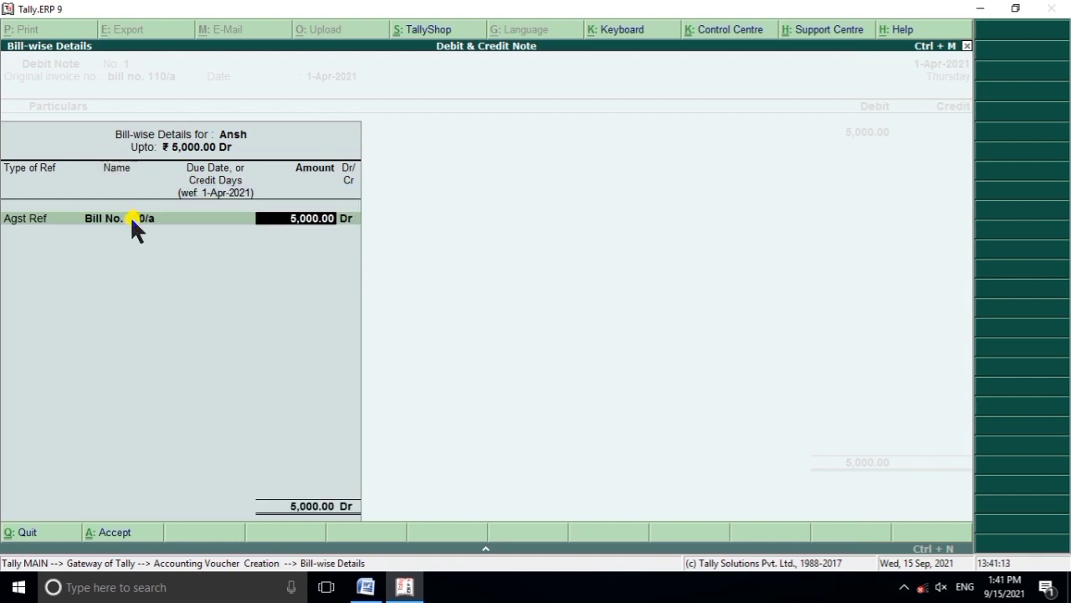
pyautogui.press('Return')
pyautogui.press('Return')
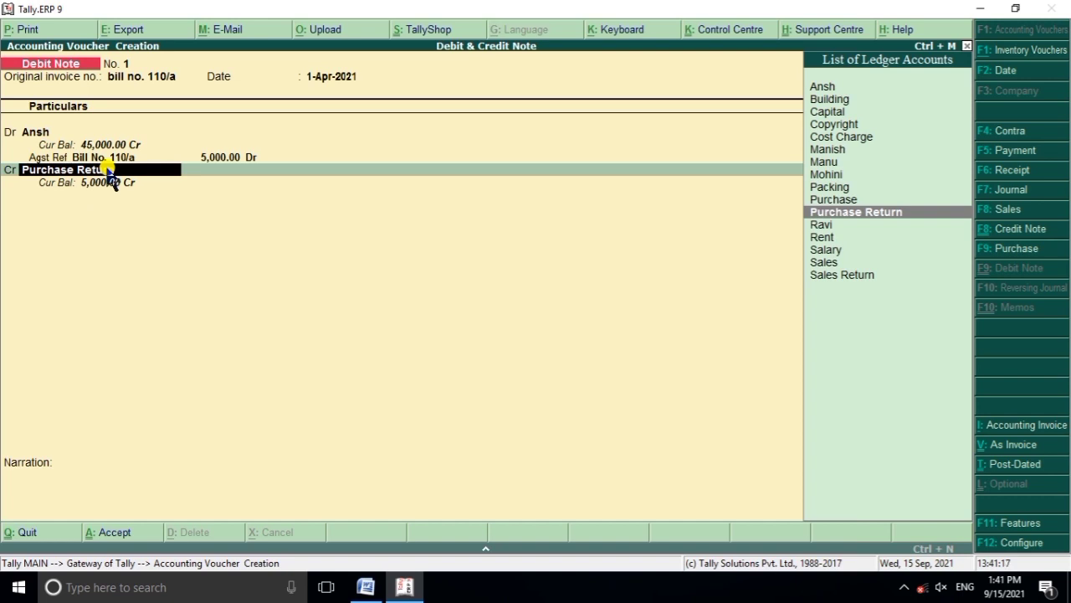
# Step: Credit Purchase Return with 5,000.00, skip the inventory allocation and narration, and save the debit note
pyautogui.press('Return')
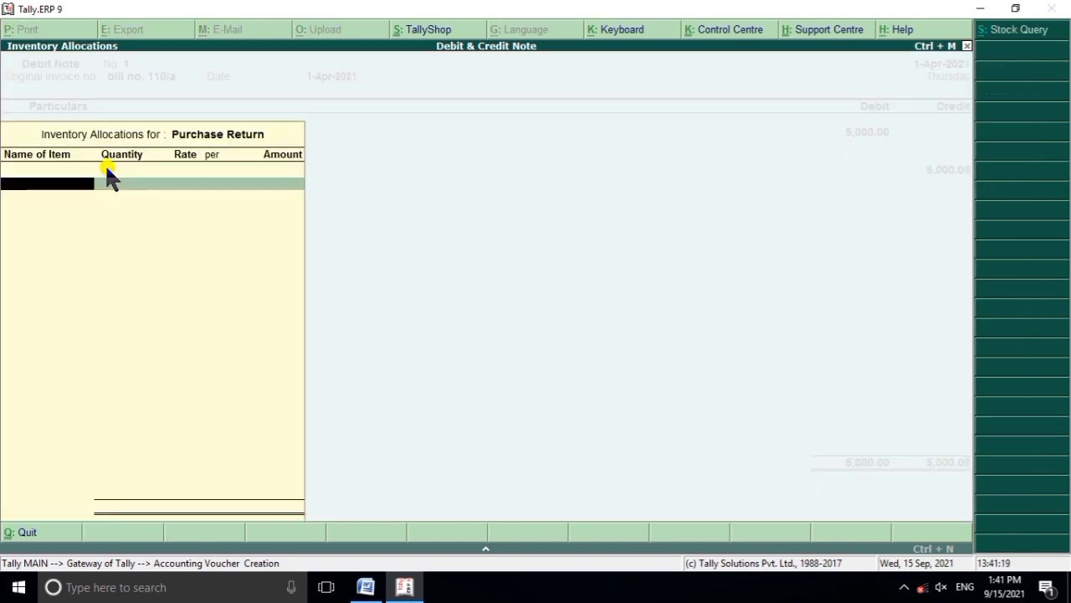
pyautogui.press('Return')
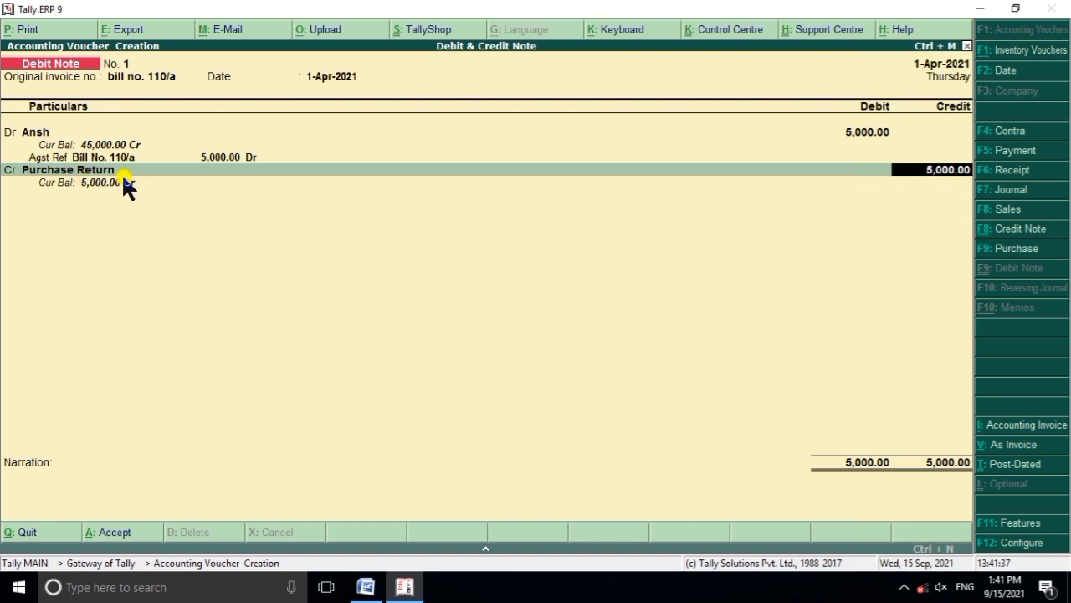
pyautogui.press('Return')
pyautogui.press('Return')
pyautogui.press('Return')
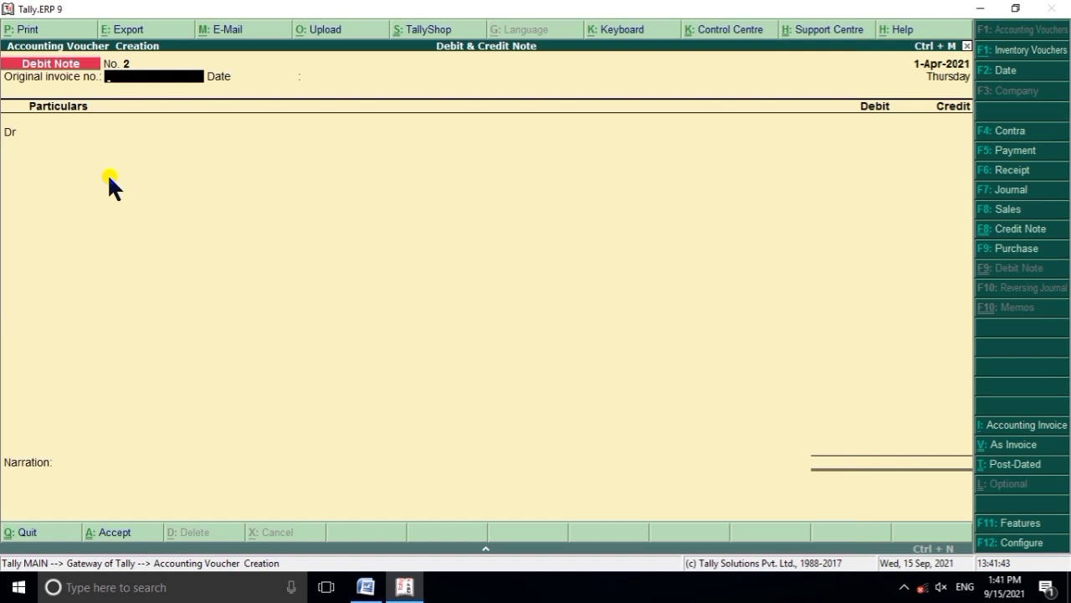
# Step: Reopen the saved debit note and go through its invoice number, party details and bill reference
pyautogui.press('pageup')
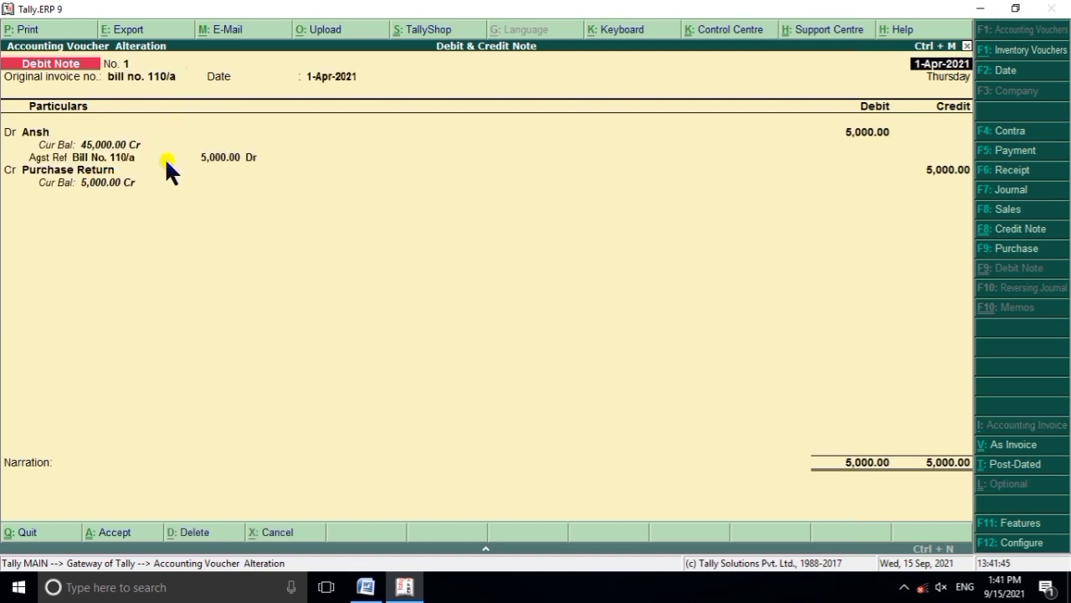
pyautogui.press('Return')
pyautogui.press('Return')
pyautogui.press('Return')
pyautogui.press('Return')
pyautogui.press('Return')
pyautogui.press('Return')
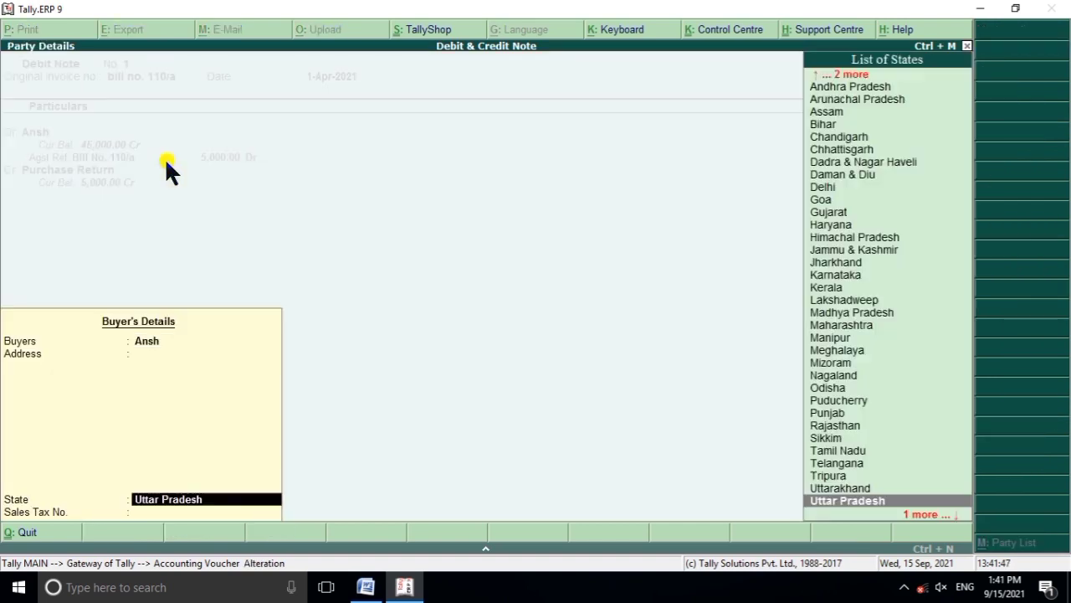
pyautogui.press('Return')
pyautogui.press('Return')
pyautogui.press('Return')
pyautogui.press('Return')
pyautogui.press('Return')
pyautogui.press('Return')
pyautogui.press('Return')
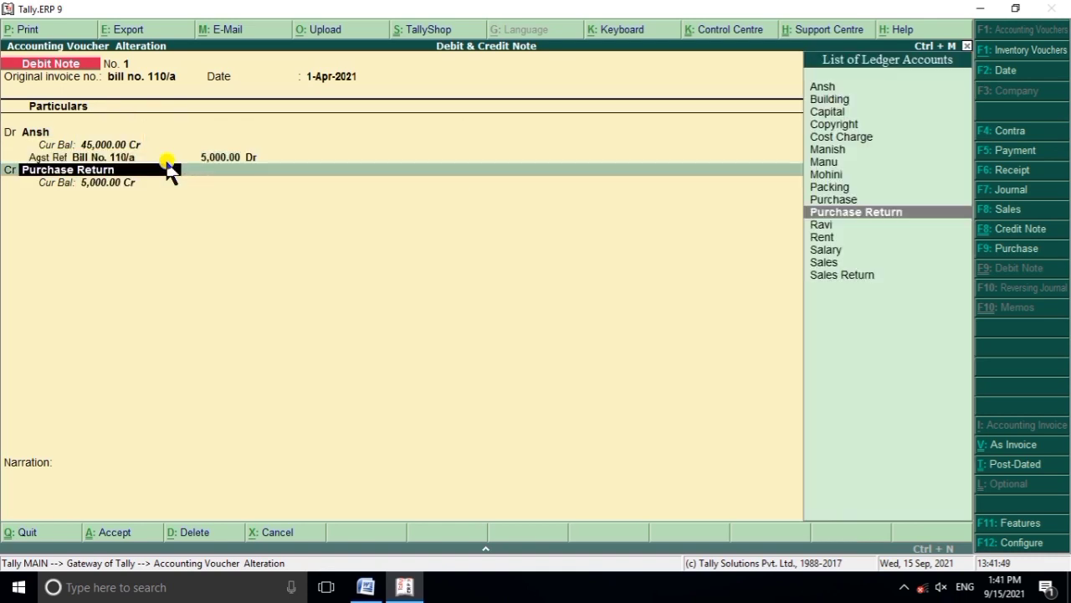
# Step: Accept the Purchase Return line and blank narration as they are and save the reopened debit note again
pyautogui.press('Return')
pyautogui.press('Return')
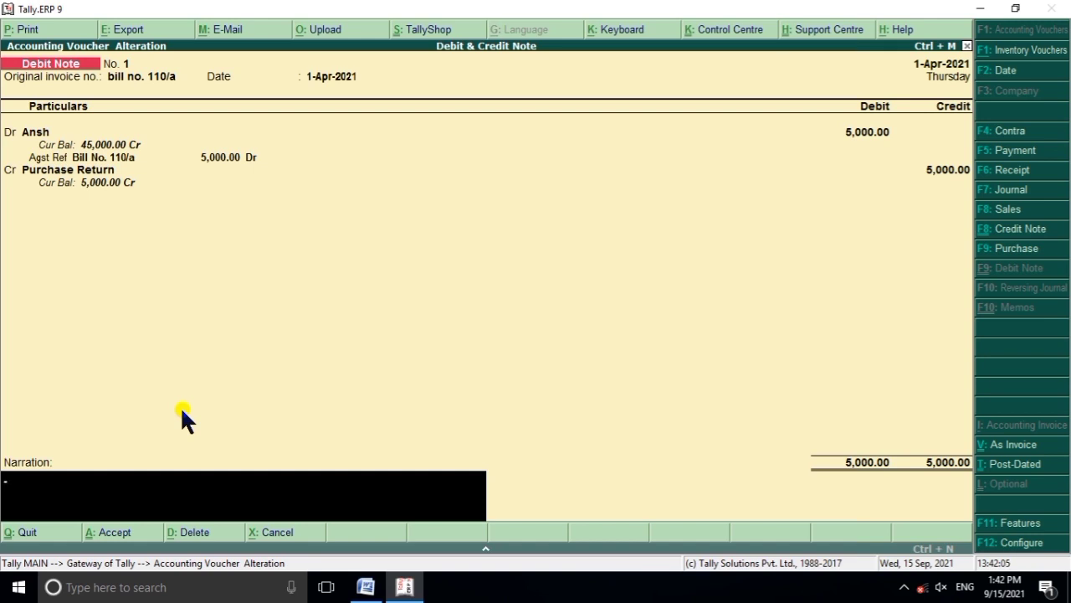
pyautogui.press('Return')
pyautogui.press('Return')
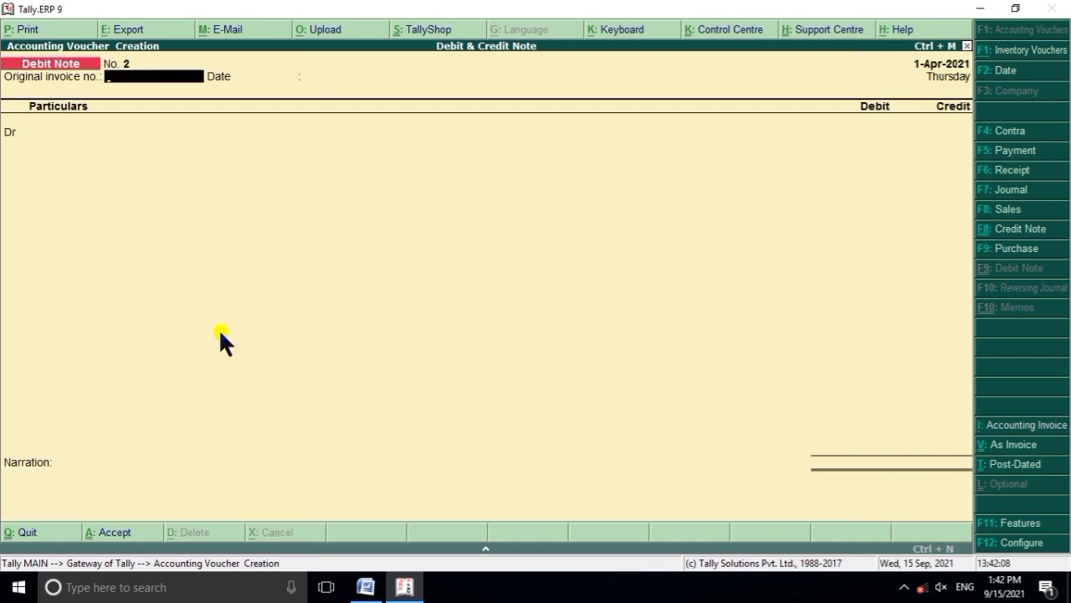
# Step: Read the 14 Apr. goods return in Word and start a Tally.ERP 9 credit note with original invoice number "bill no. 101/b"
pyautogui.click(366, 587)
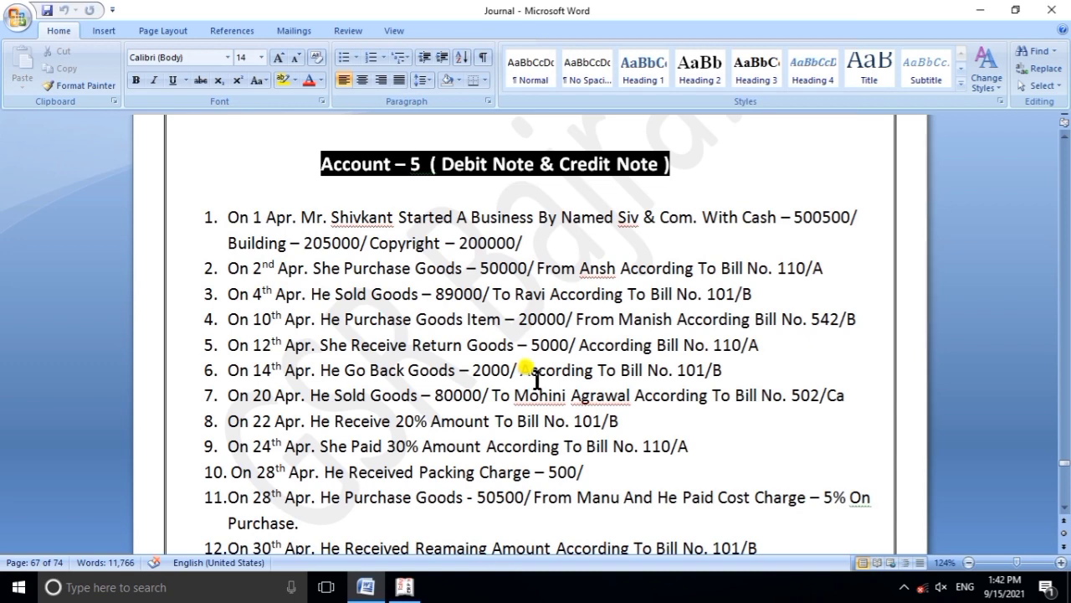
pyautogui.click(404, 587)
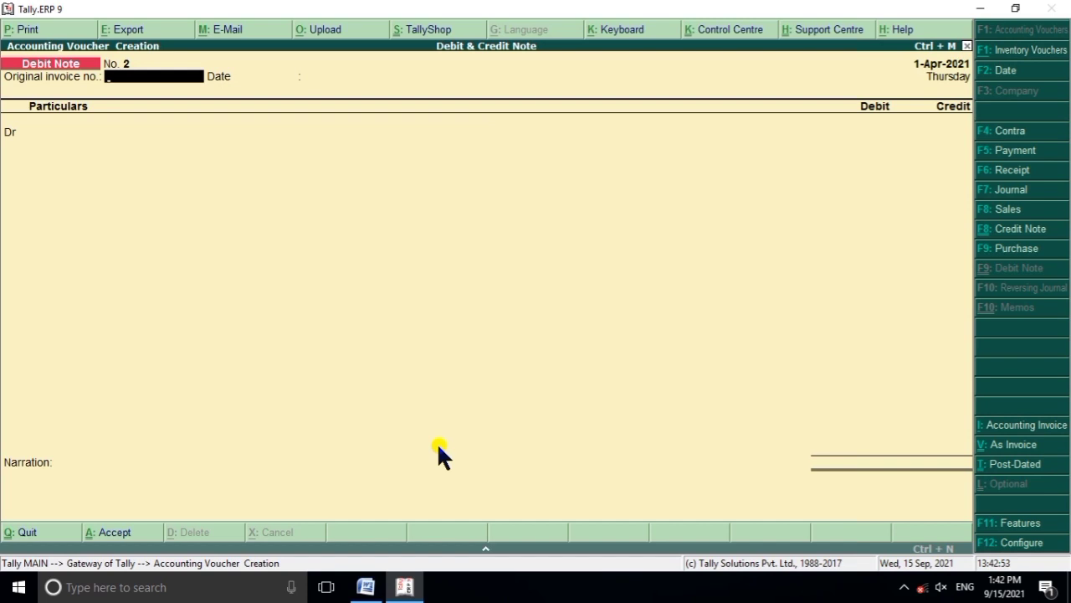
pyautogui.hotkey('ctrl', 'F8')
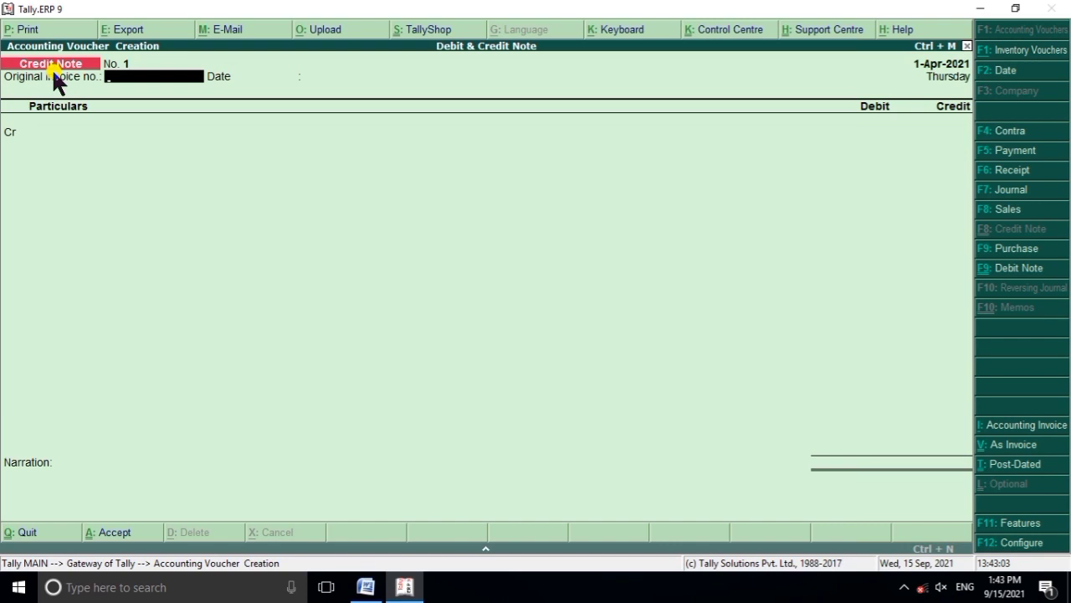
pyautogui.write('bill no. 101/b')
pyautogui.press('Return')
pyautogui.press('Return')
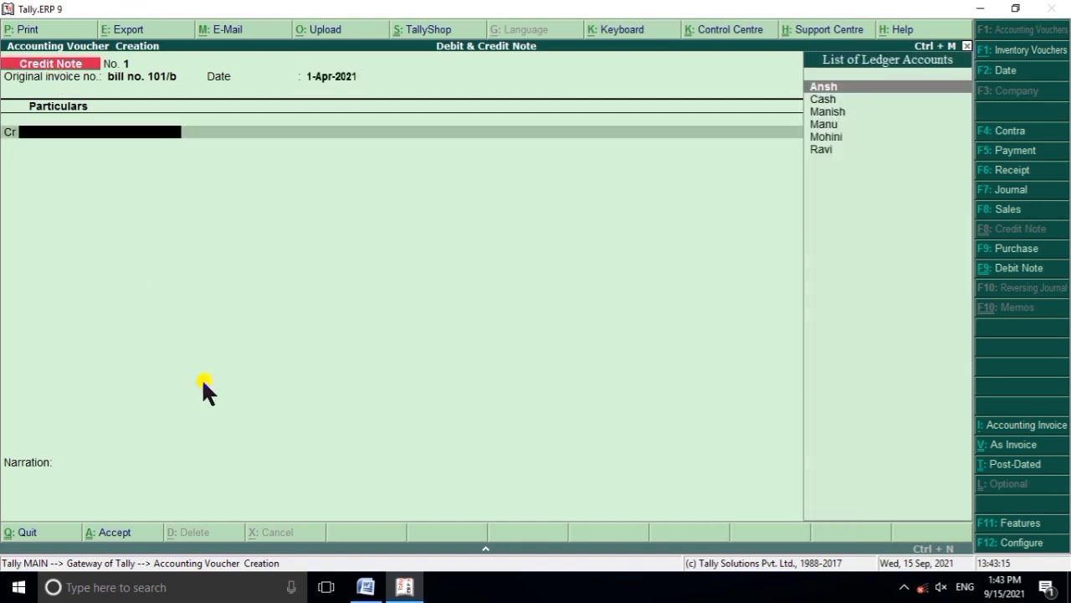
# Step: Check the 14 Apr. entry in Word, choose the customer of bill 101/B as the credited party in Tally.ERP 9 and accept the buyer's details
pyautogui.click(413, 585)
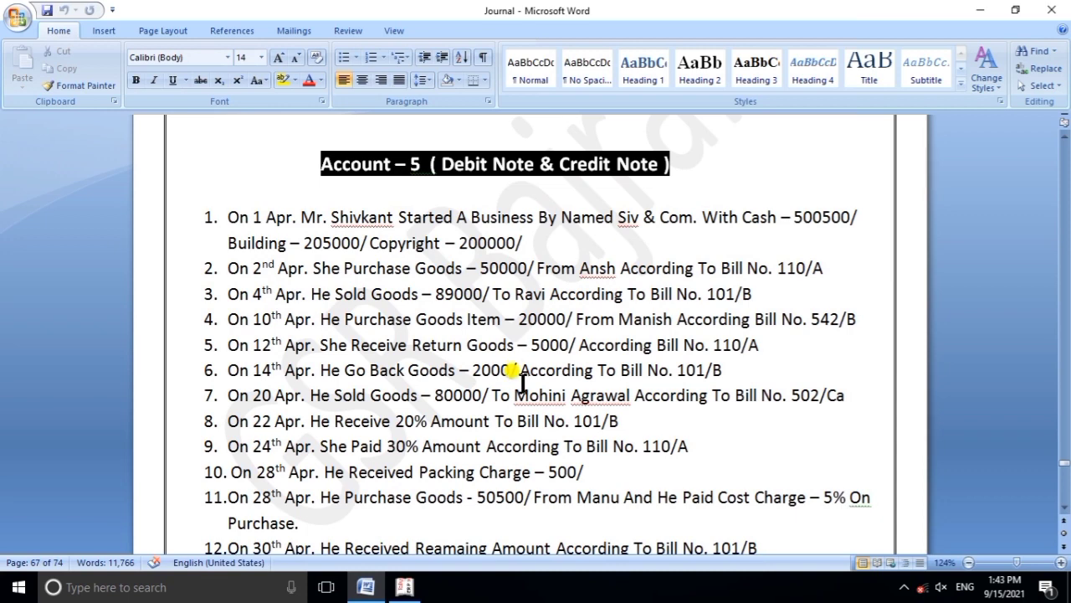
pyautogui.click(404, 587)
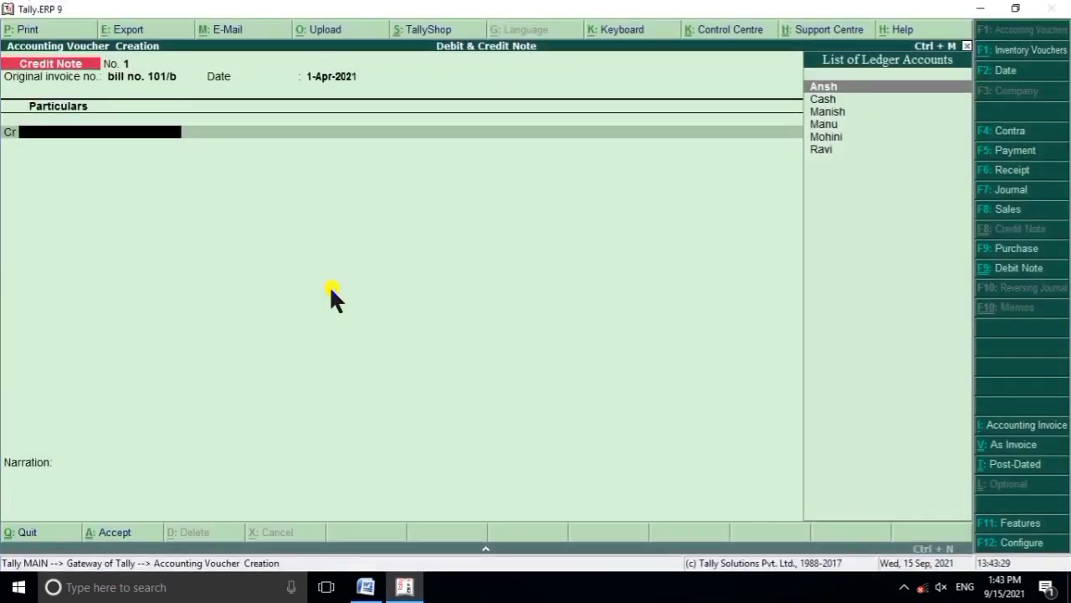
pyautogui.write('r')
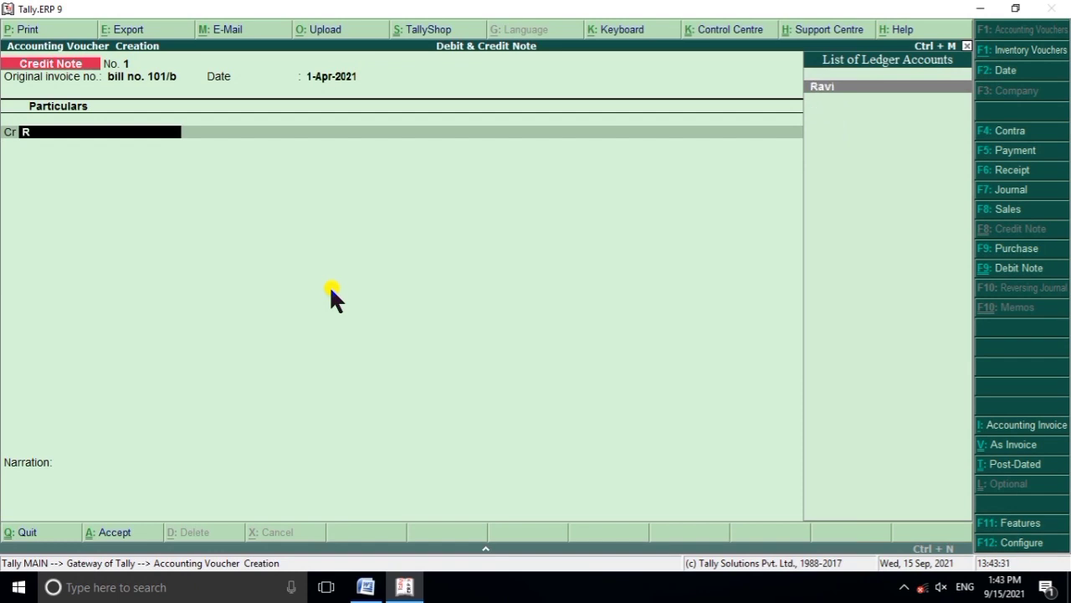
pyautogui.press('Return')
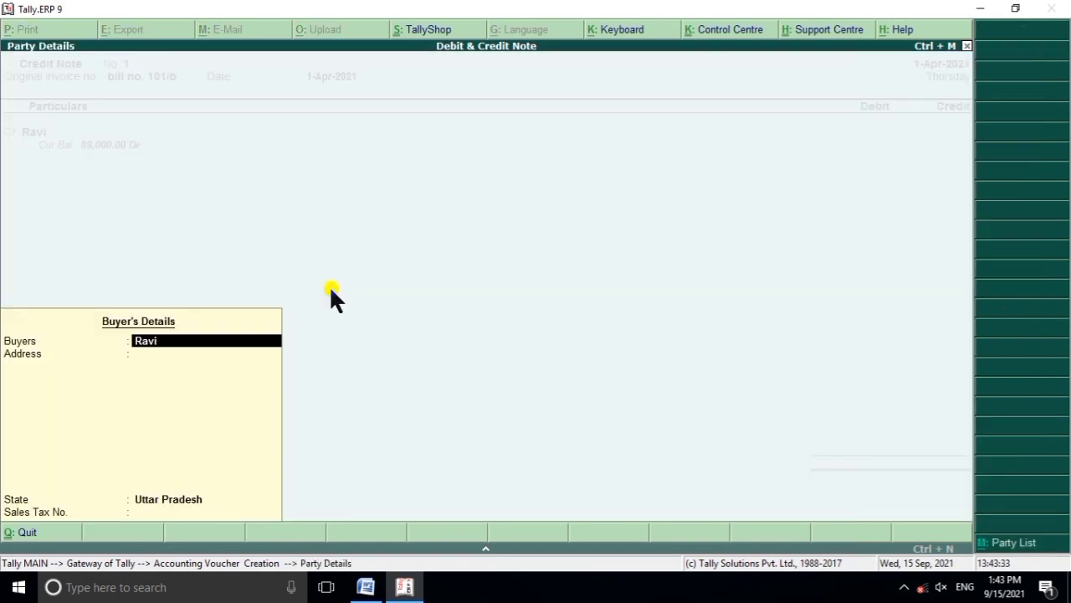
pyautogui.press('Return')
pyautogui.press('Return')
pyautogui.press('Return')
pyautogui.press('Return')
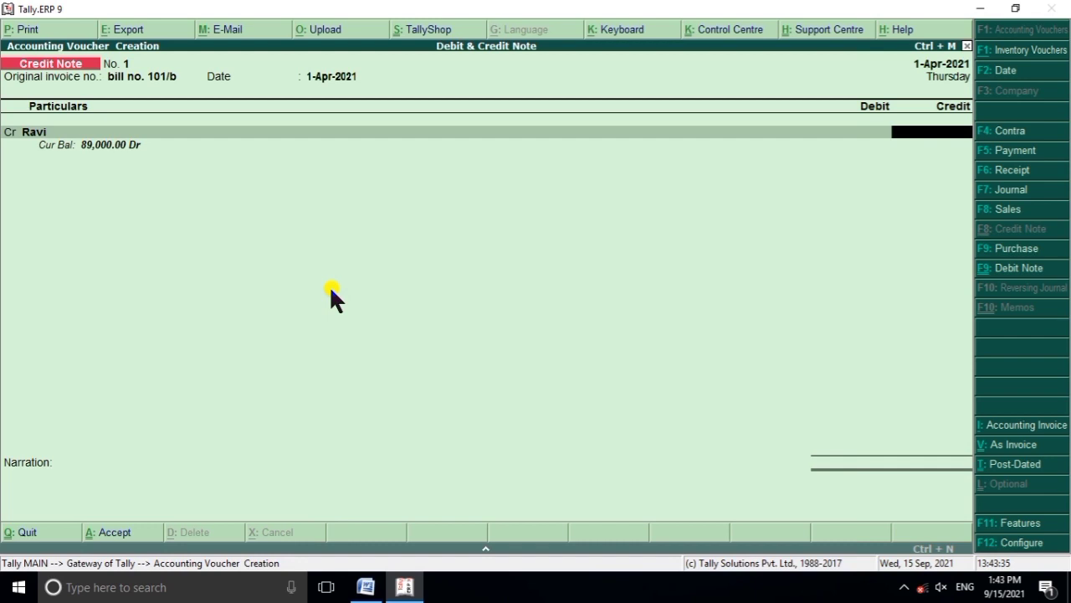
# Step: Credit the customer with 2000 and allocate it as Agst Ref to pending bill 1
pyautogui.write('2000')
pyautogui.press('Return')
pyautogui.press('Return')
pyautogui.press('Return')
pyautogui.press('Return')
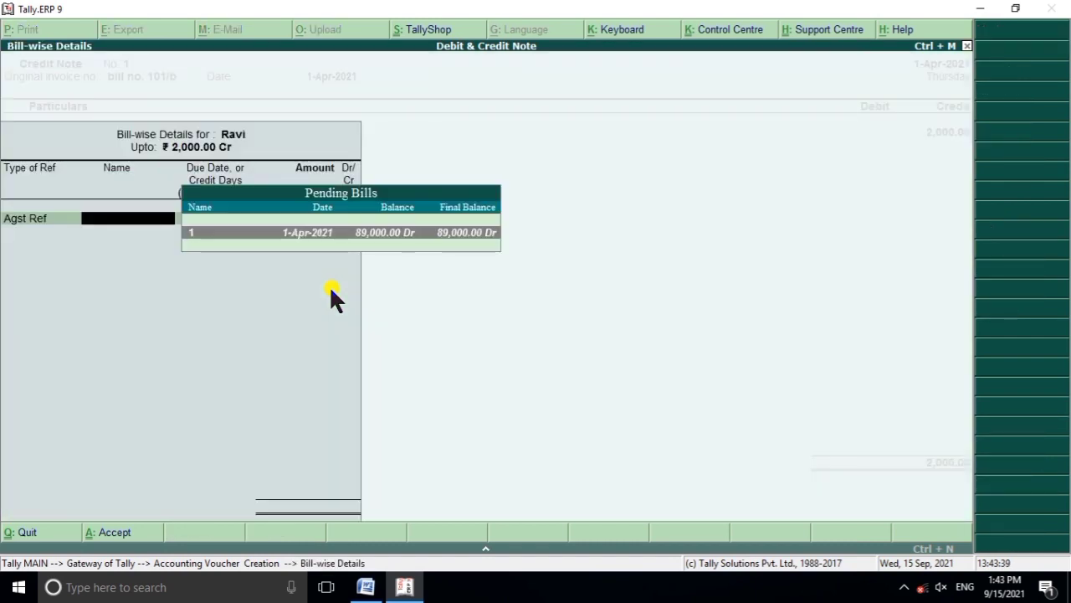
pyautogui.press('Return')
# Step: Accept the allocation to bill 1, debit Sales Return with 2,000, leave the narration blank and save the credit note
pyautogui.press('Return')
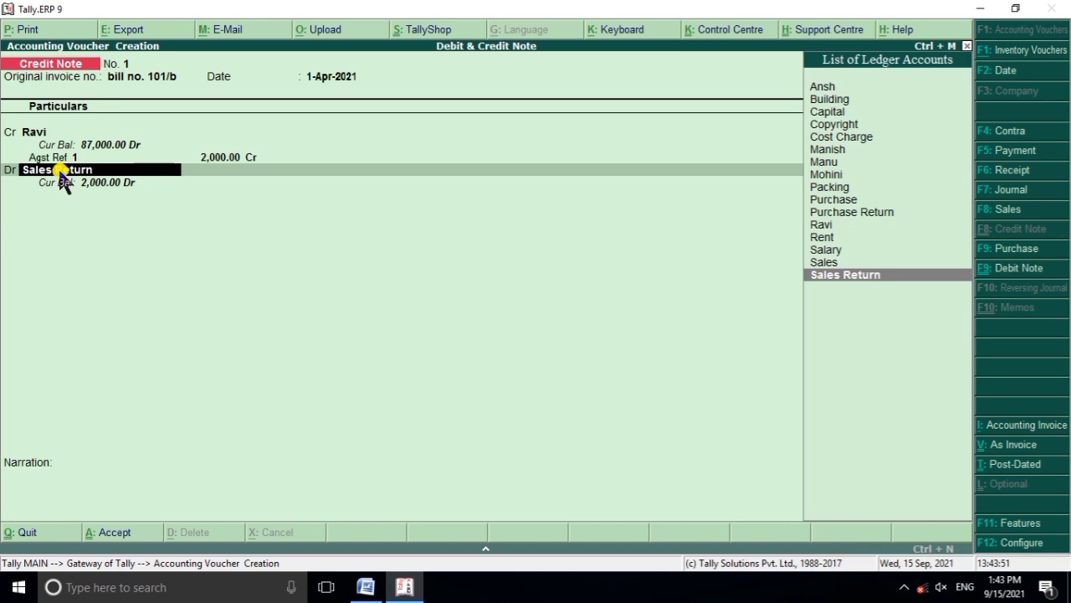
pyautogui.press('Return')
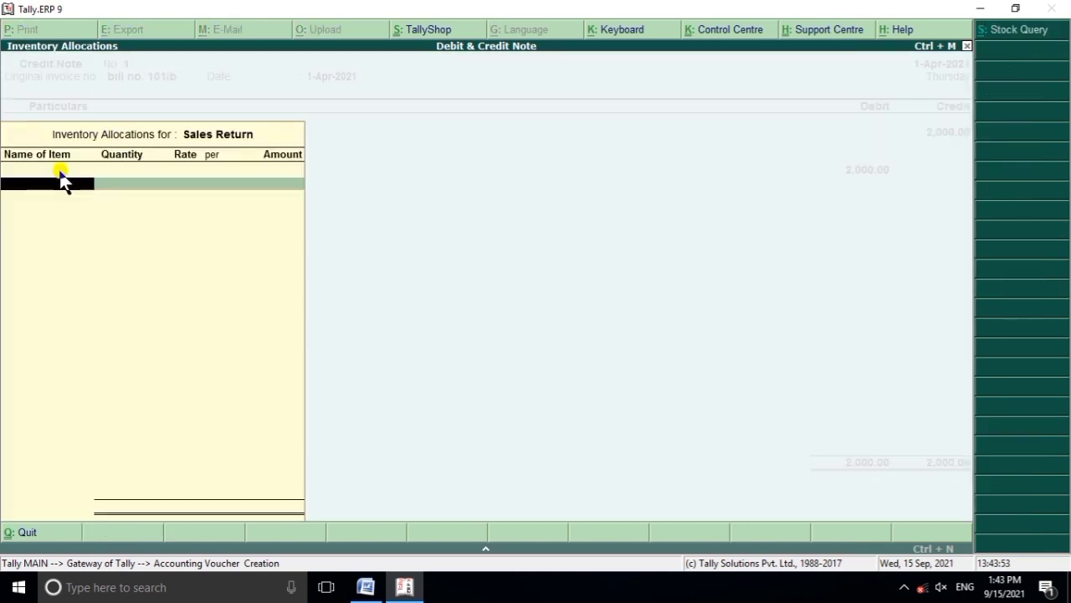
pyautogui.press('Return')
pyautogui.press('Return')
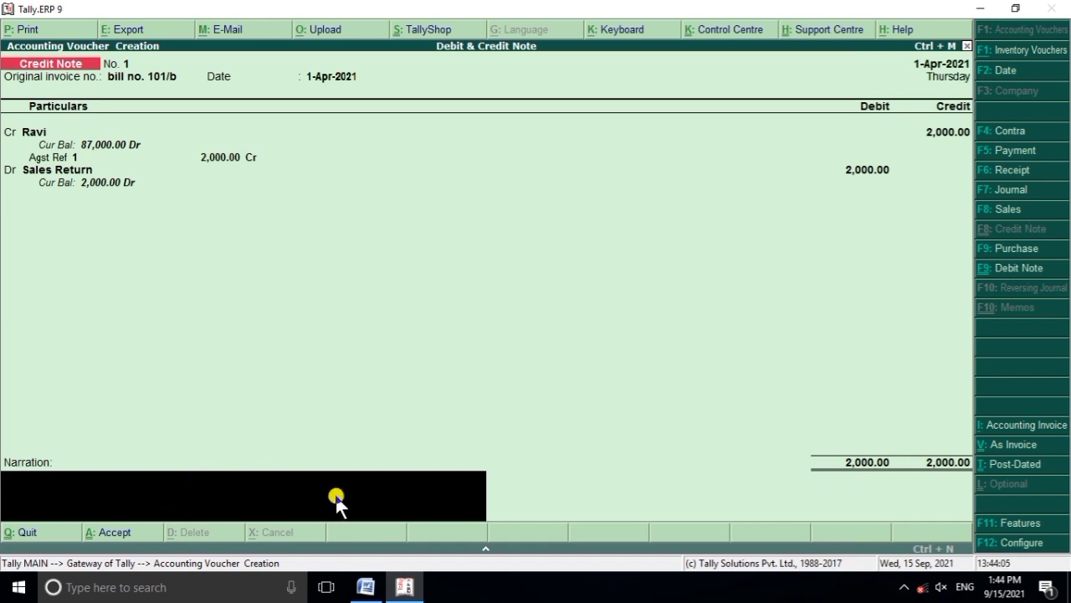
pyautogui.press('Return')
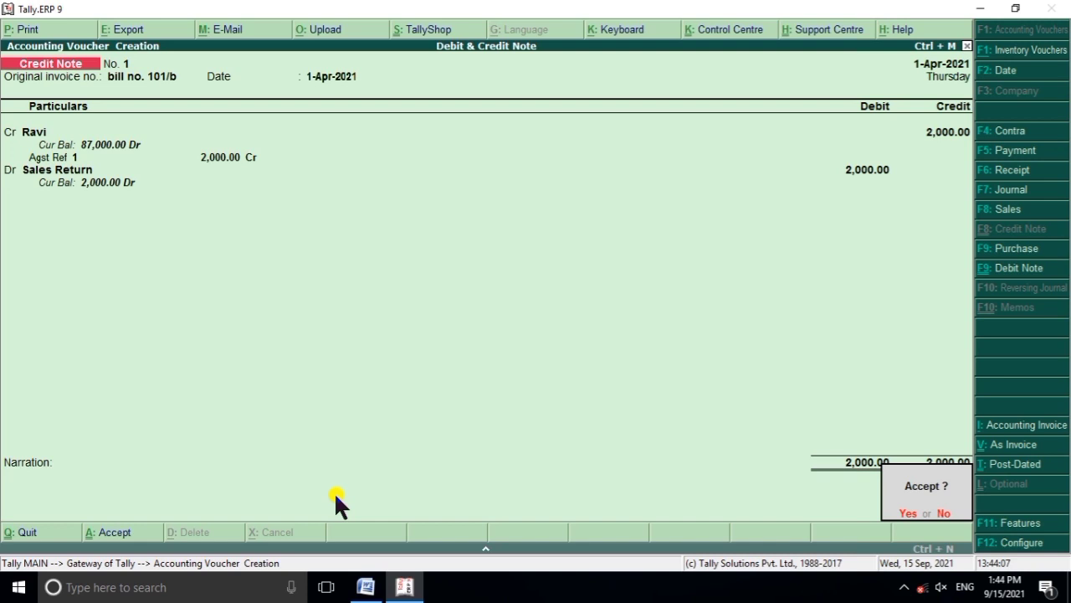
pyautogui.press('Return')
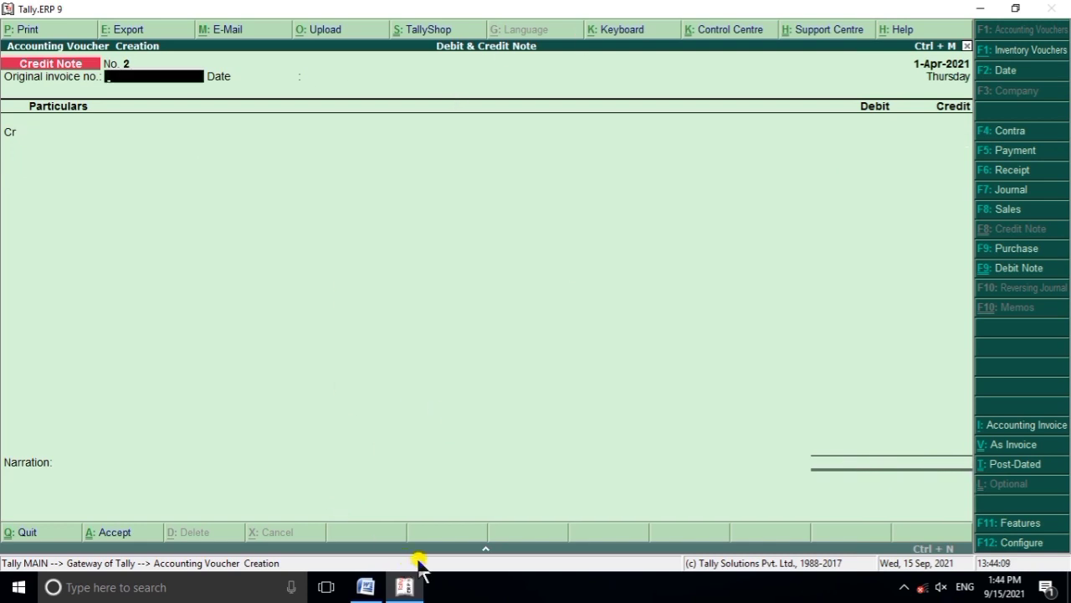
# Step: Read the 20 Apr. sale in Word and start a Tally.ERP 9 sales voucher in voucher mode with reference number "bill no. 502/ca"
pyautogui.click(407, 586)
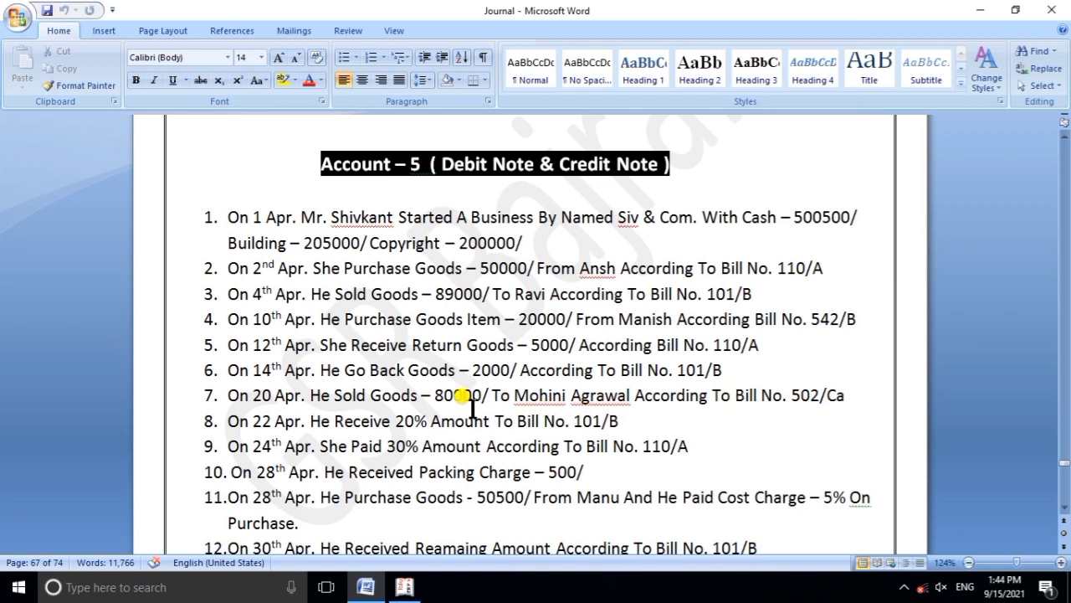
pyautogui.click(406, 588)
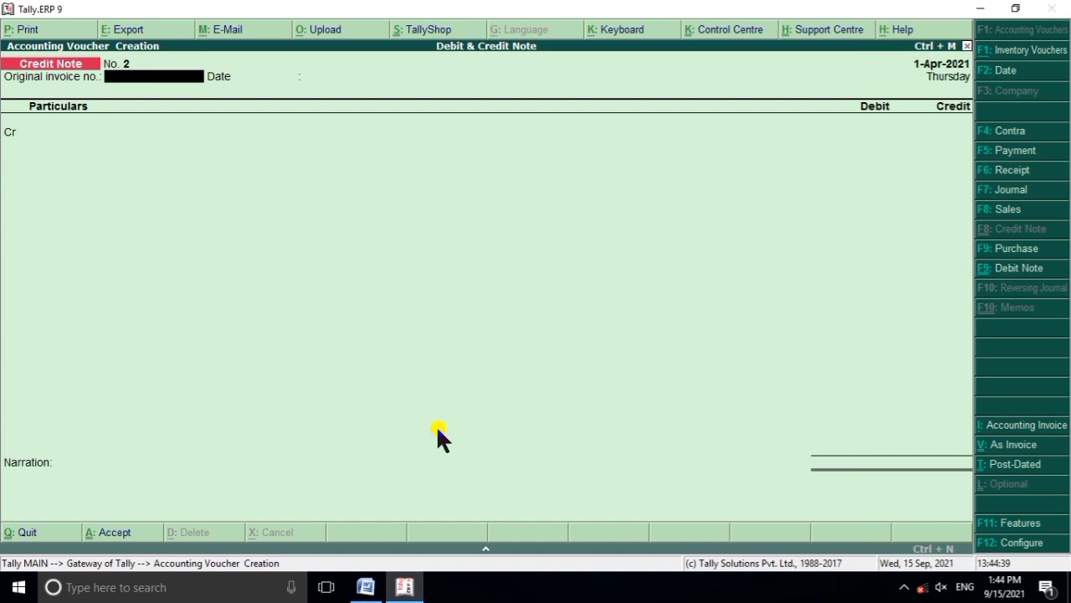
pyautogui.press('F8')
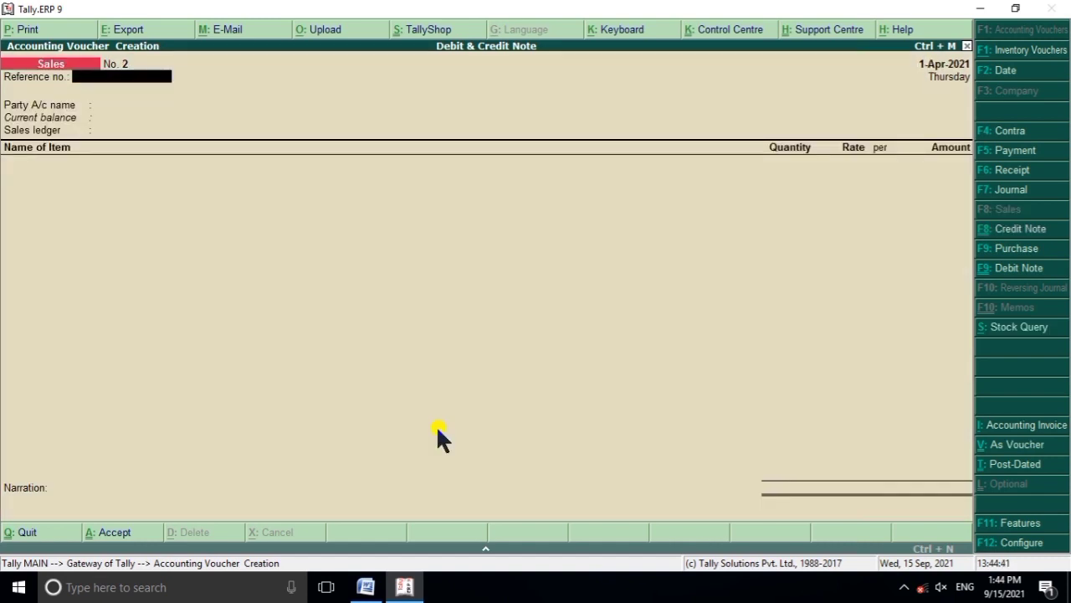
pyautogui.hotkey('ctrl', 'v')
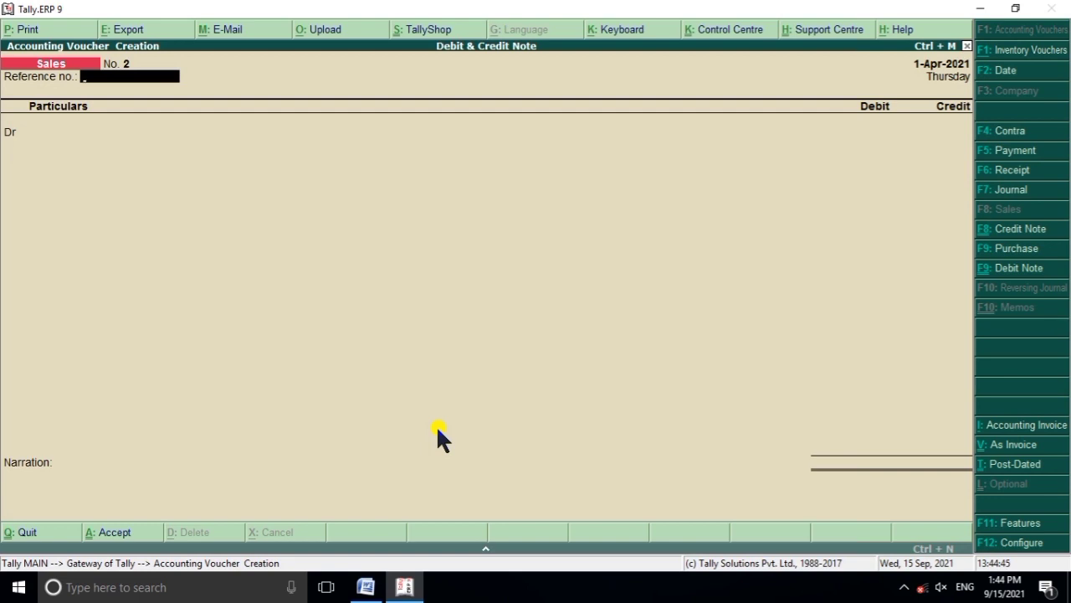
pyautogui.write('bill no.')
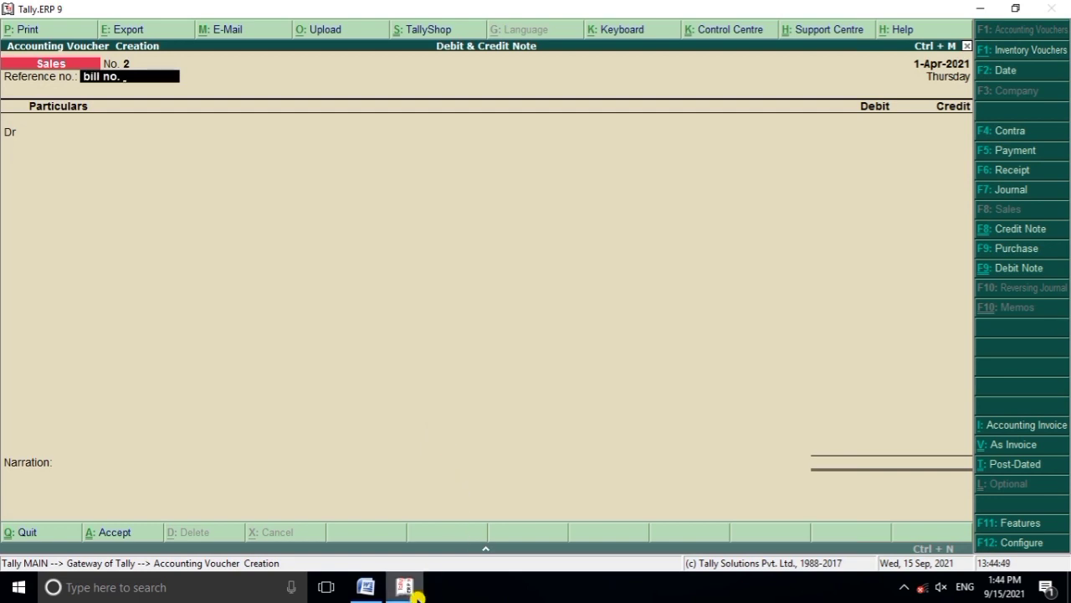
pyautogui.click(365, 587)
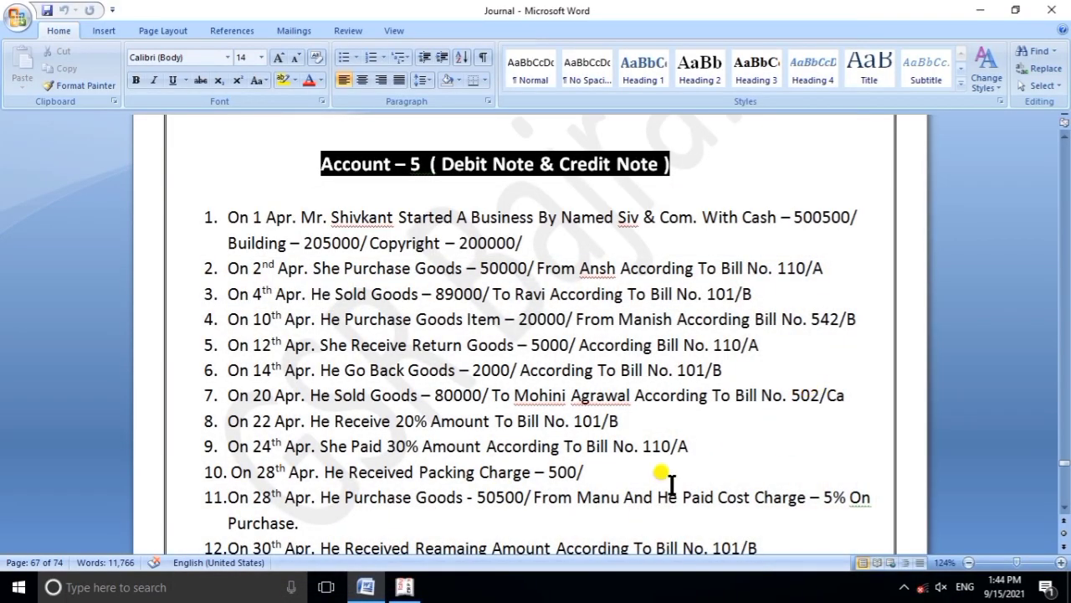
pyautogui.click(404, 586)
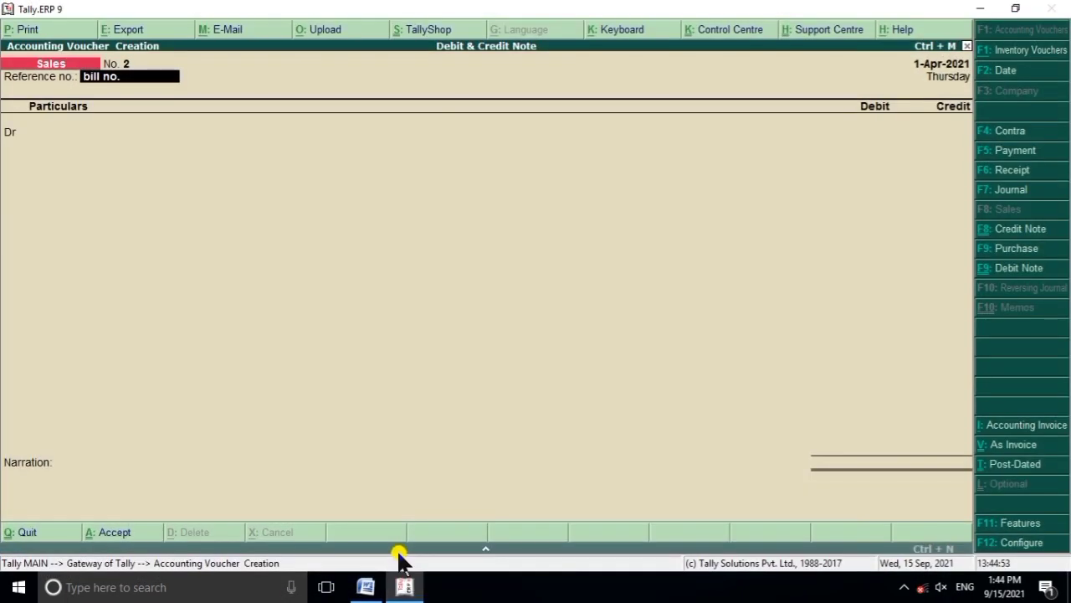
pyautogui.write('502/ca')
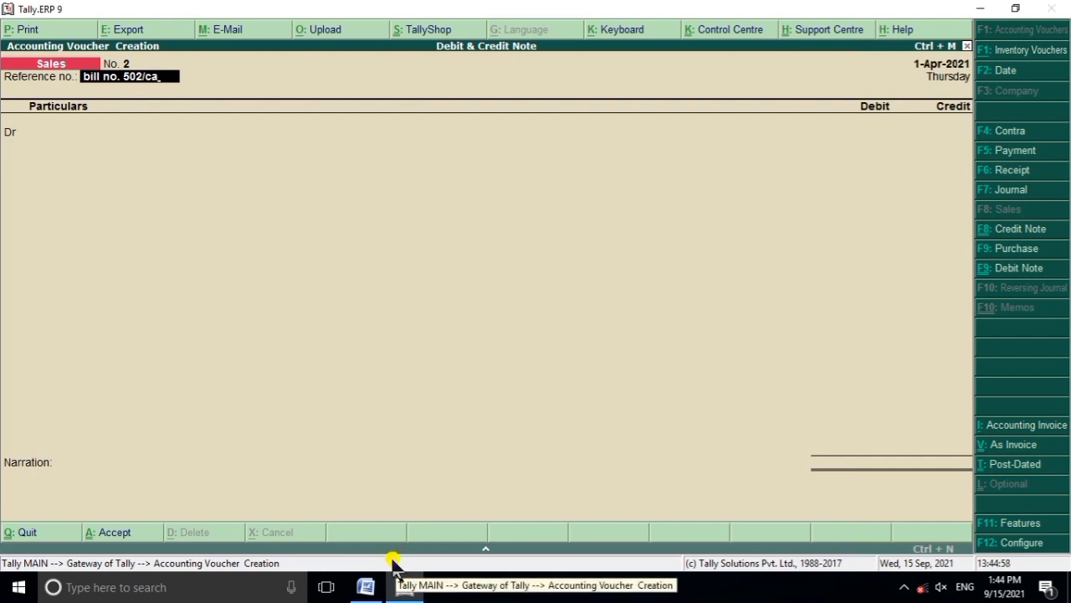
pyautogui.press('Return')
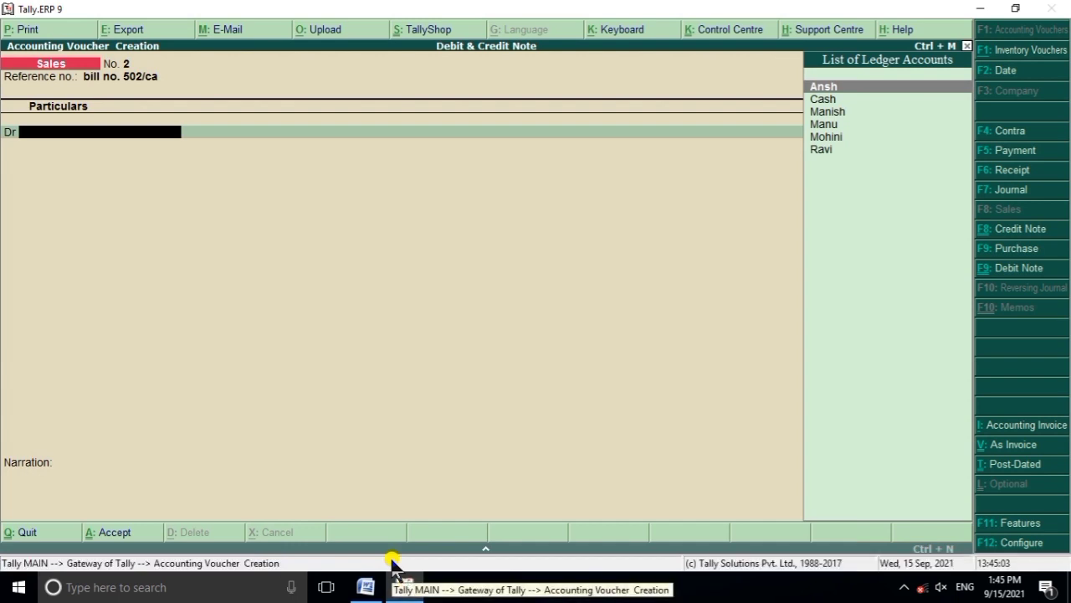
# Step: Choose the customer of bill 502/Ca as the debited party and accept the default party details
pyautogui.write('M')
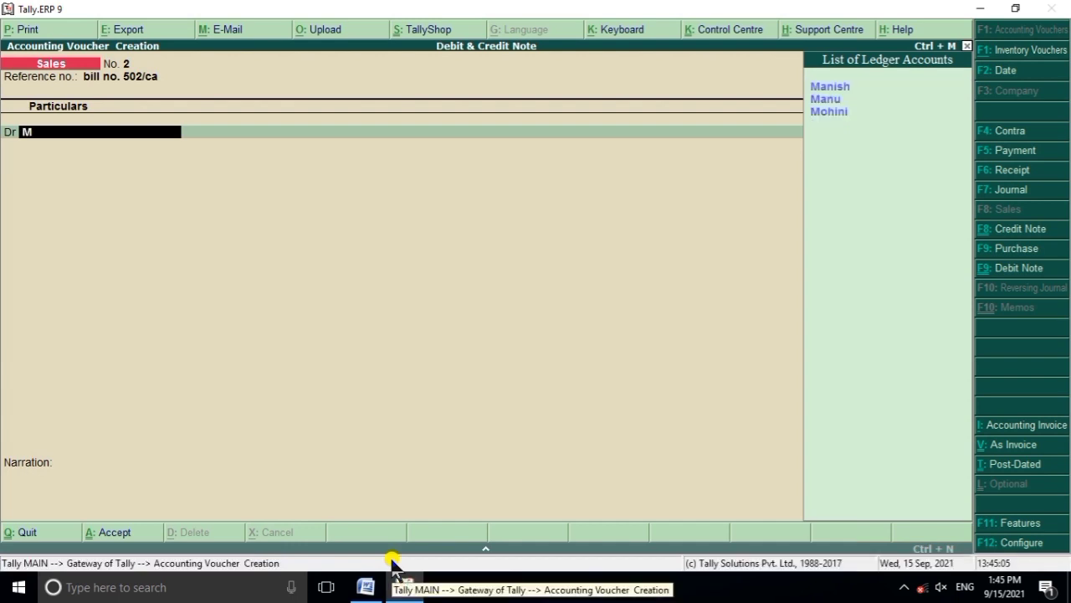
pyautogui.press('Down')
pyautogui.press('Down')
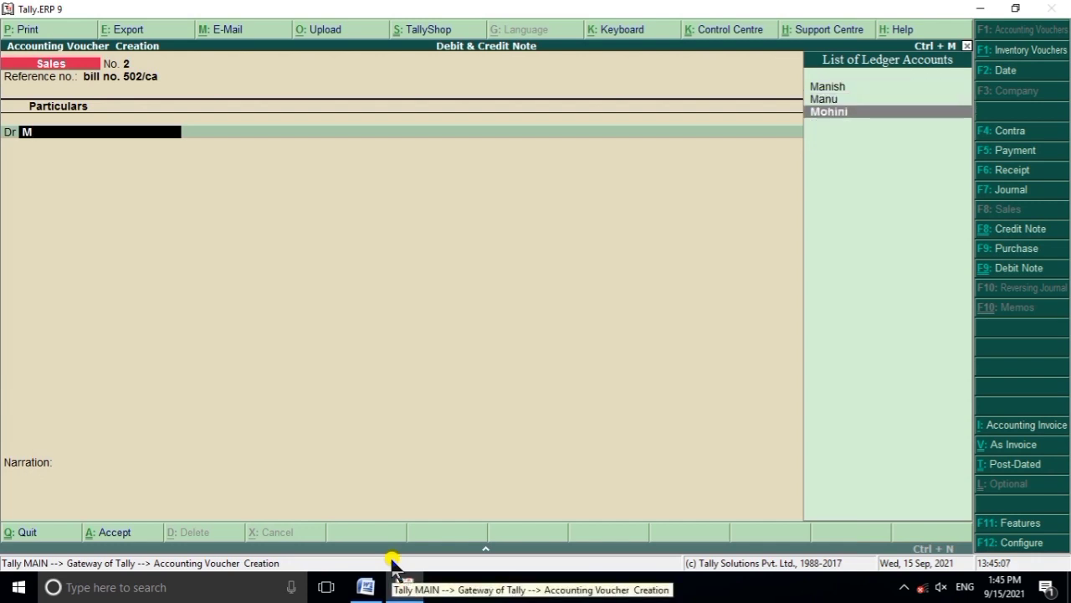
pyautogui.press('Return')
pyautogui.press('Return')
pyautogui.press('Return')
pyautogui.press('Return')
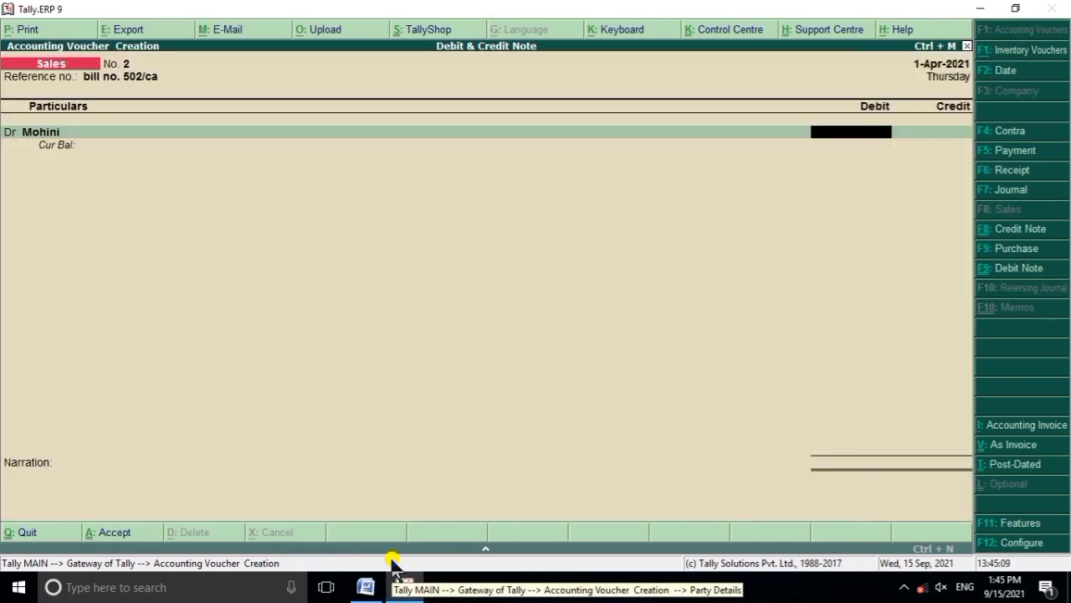
# Step: Debit the customer with 80000 and allocate the amount as New Ref 2
pyautogui.write('8')
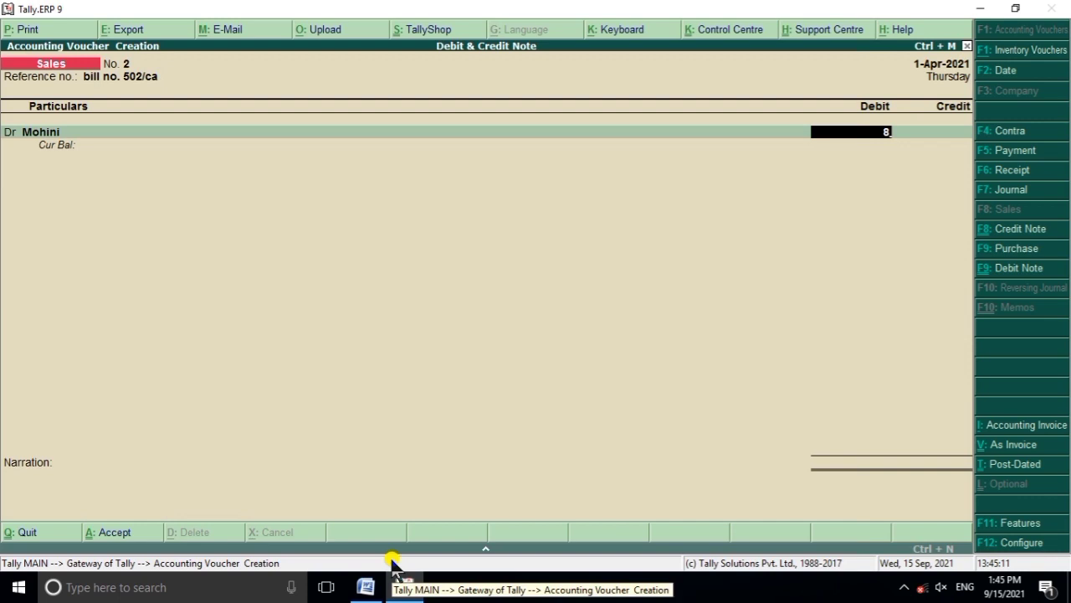
pyautogui.write('0,000000')
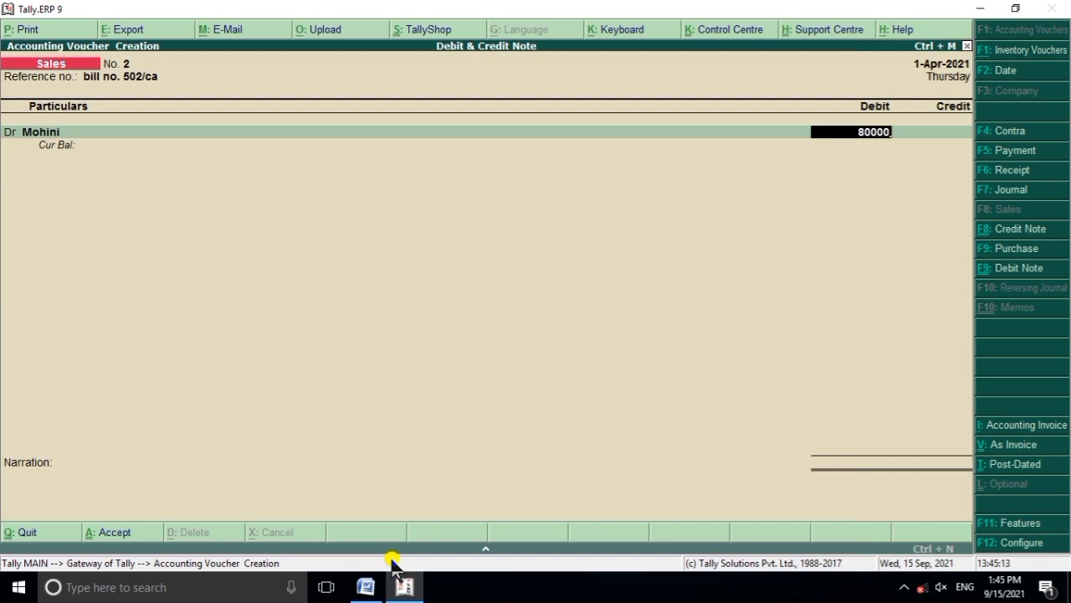
pyautogui.press('Return')
pyautogui.press('Return')
pyautogui.press('Return')
pyautogui.press('Return')
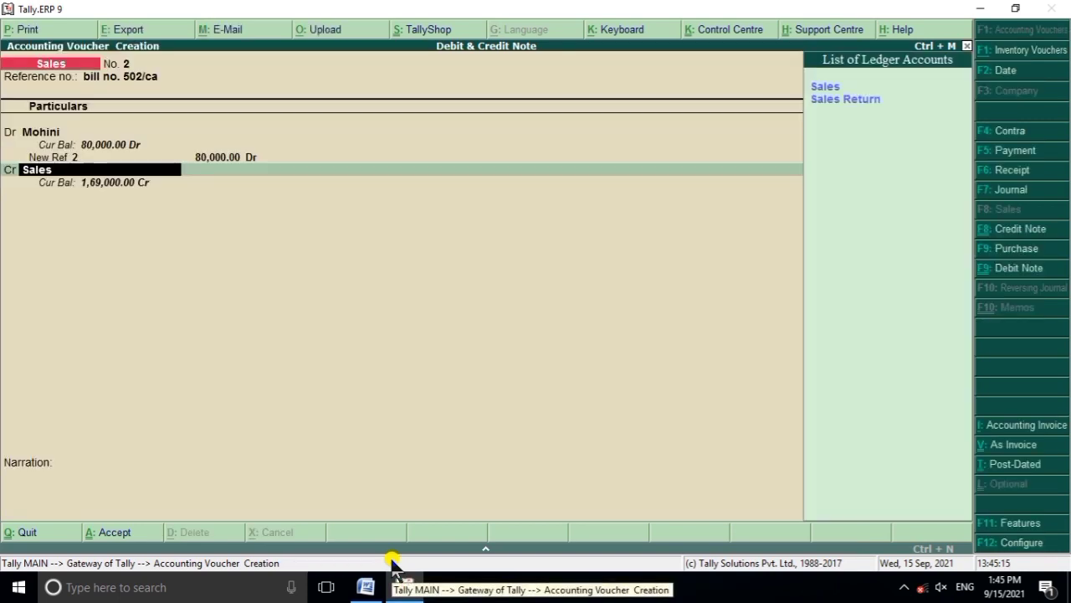
# Step: Credit the Sales ledger with 80,000, leave the narration blank and save the sales voucher
pyautogui.press('Return')
pyautogui.press('Escape')
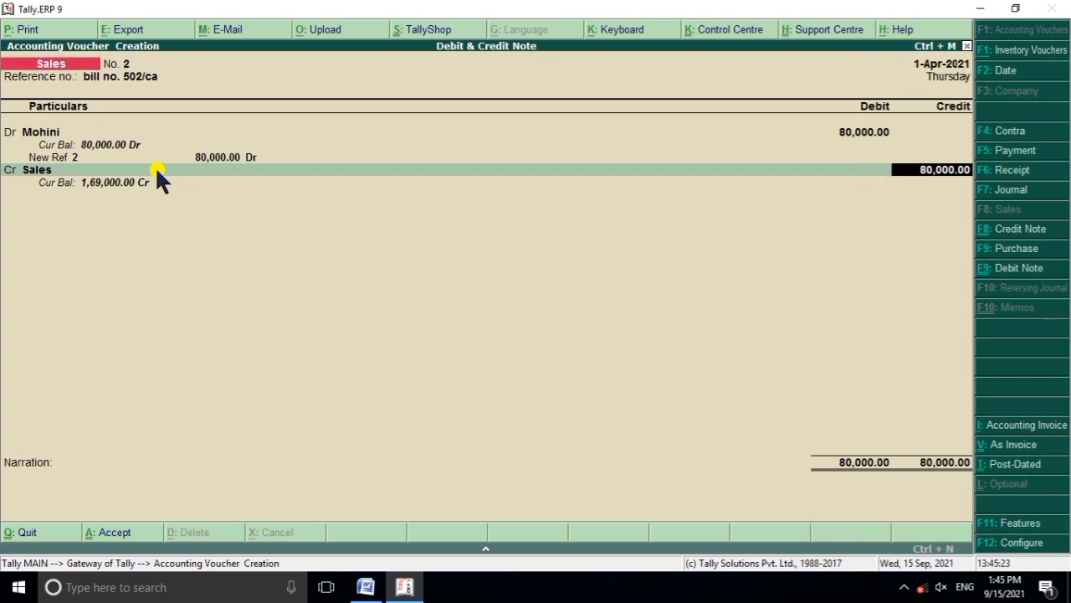
pyautogui.press('Return')
pyautogui.press('Return')
pyautogui.press('Return')
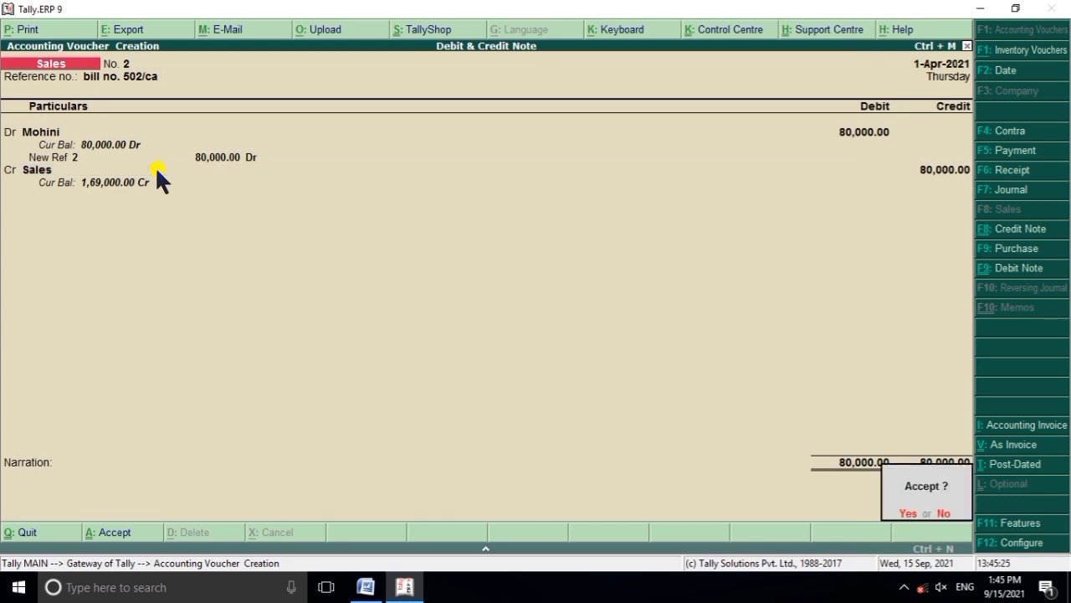
# Step: Read the 22 Apr. entry in Word and start a Tally.ERP 9 receipt voucher crediting the customer of bill 101/B
pyautogui.click(403, 584)
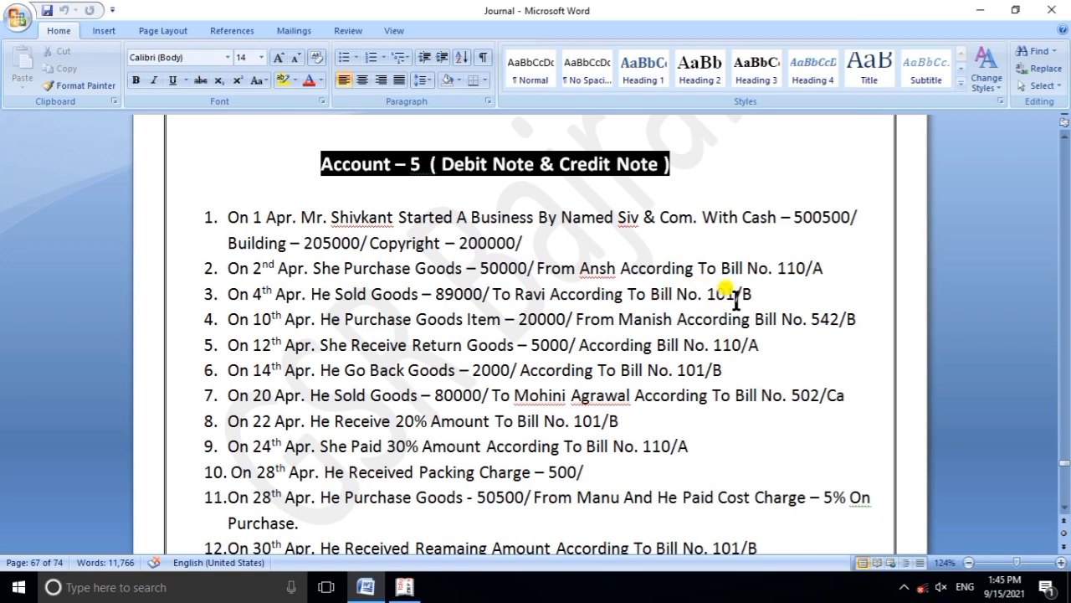
pyautogui.click(408, 579)
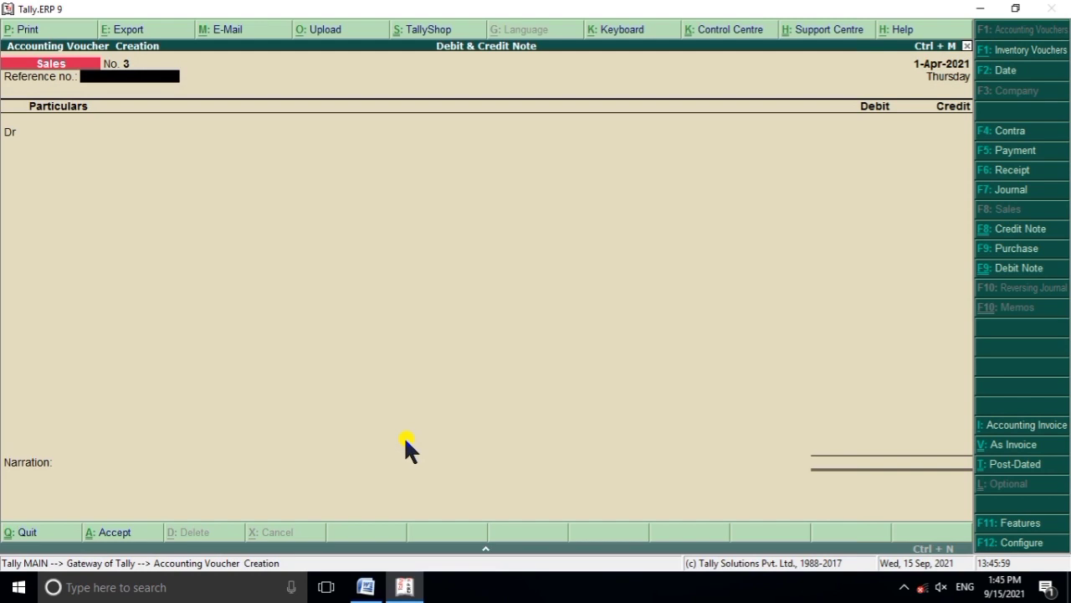
pyautogui.press('F6')
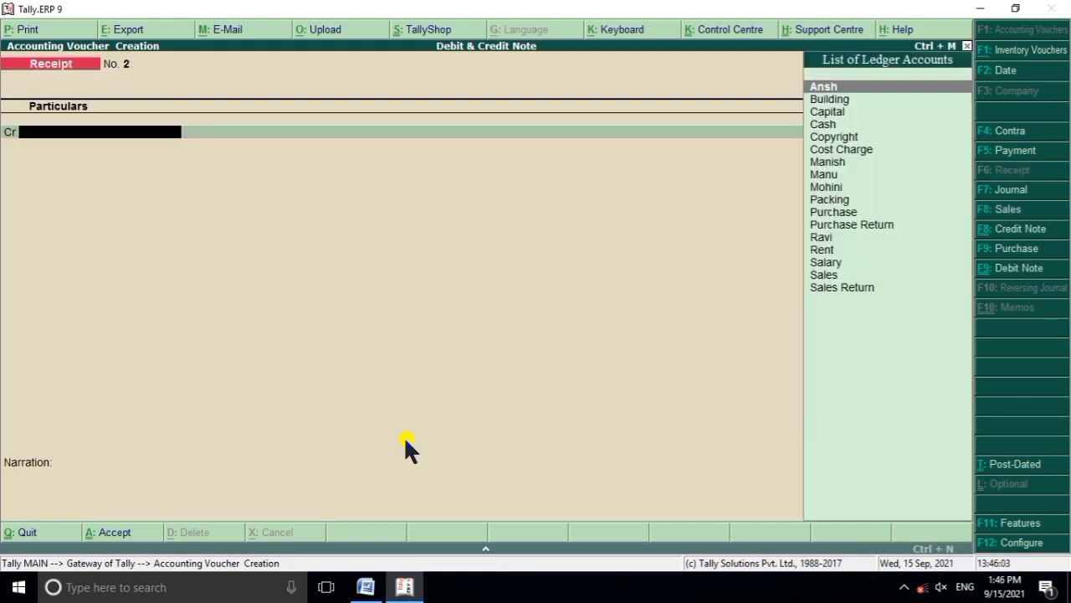
pyautogui.write('Ra')
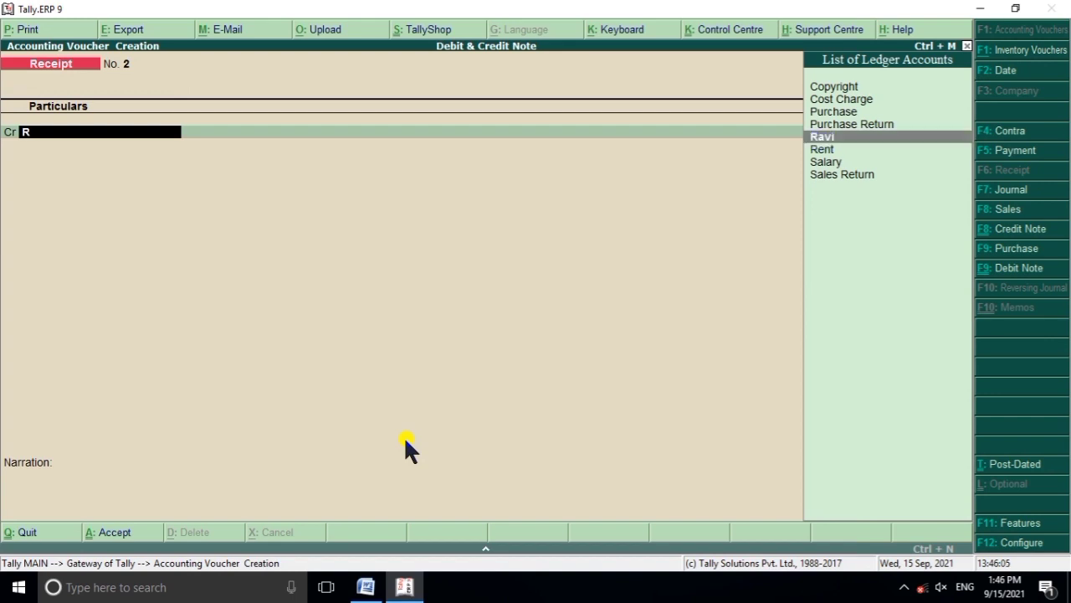
pyautogui.press('Return')
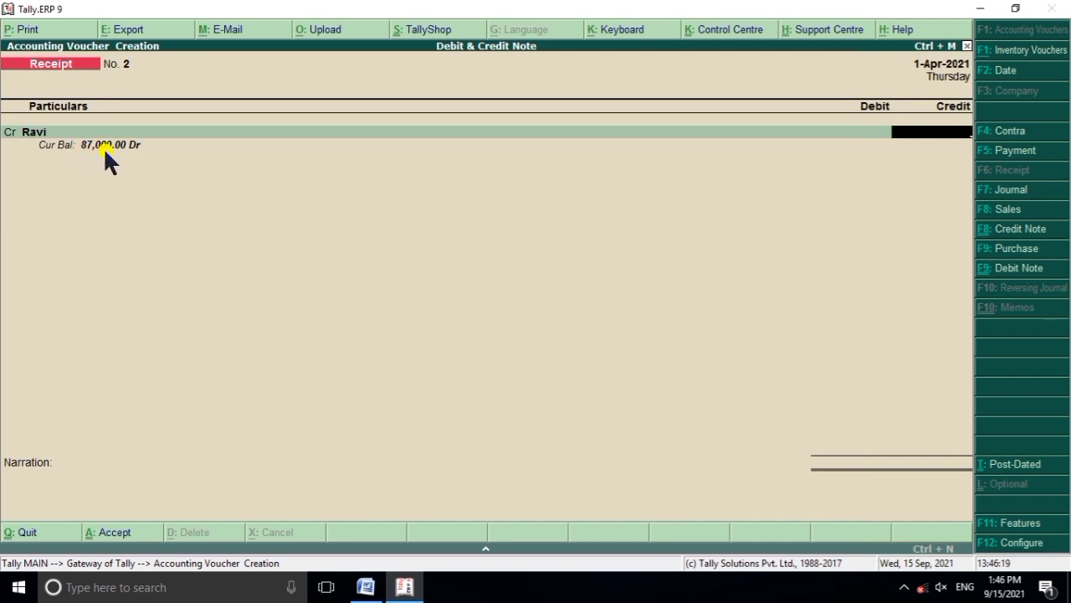
# Step: Calculate 20% of the customer's balance as 87000*20/100 in the built-in calculator and return to the receipt
pyautogui.hotkey('ctrl', 'n')
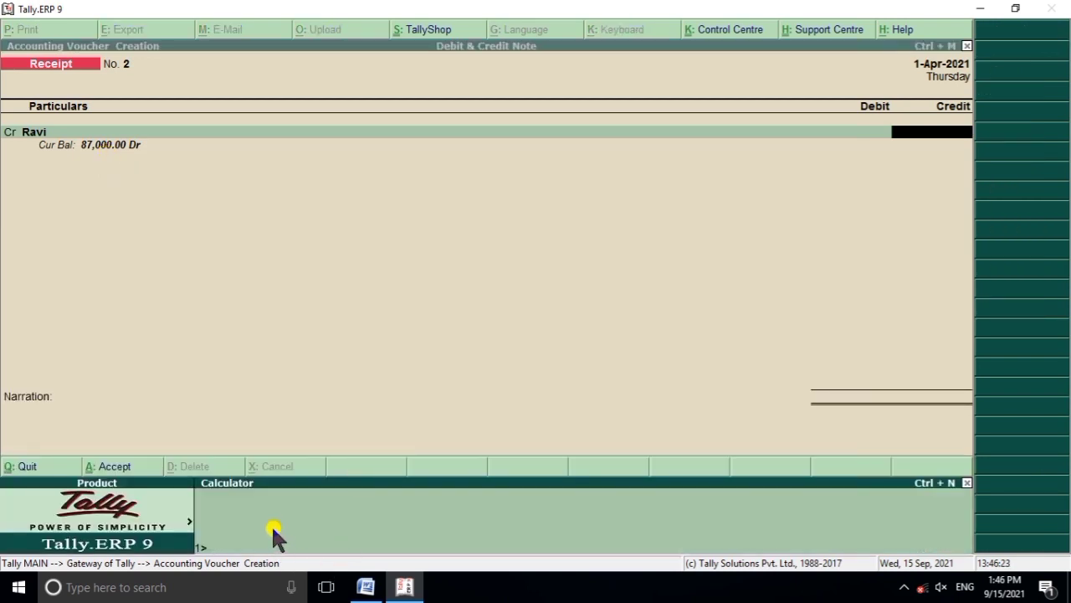
pyautogui.write('87000*20/100')
pyautogui.press('Return')
pyautogui.hotkey('ctrl', 'm')
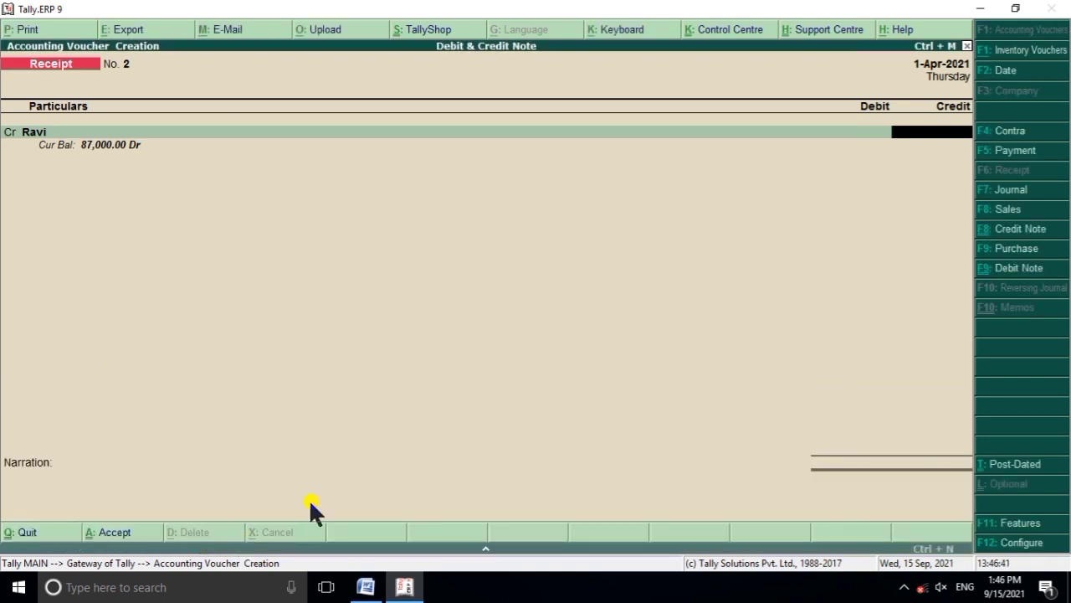
# Step: Credit the customer with 17400 in the receipt and allocate it as Agst Ref to pending bill 1
pyautogui.write('17400')
pyautogui.press('Return')
pyautogui.press('Return')
pyautogui.press('Return')
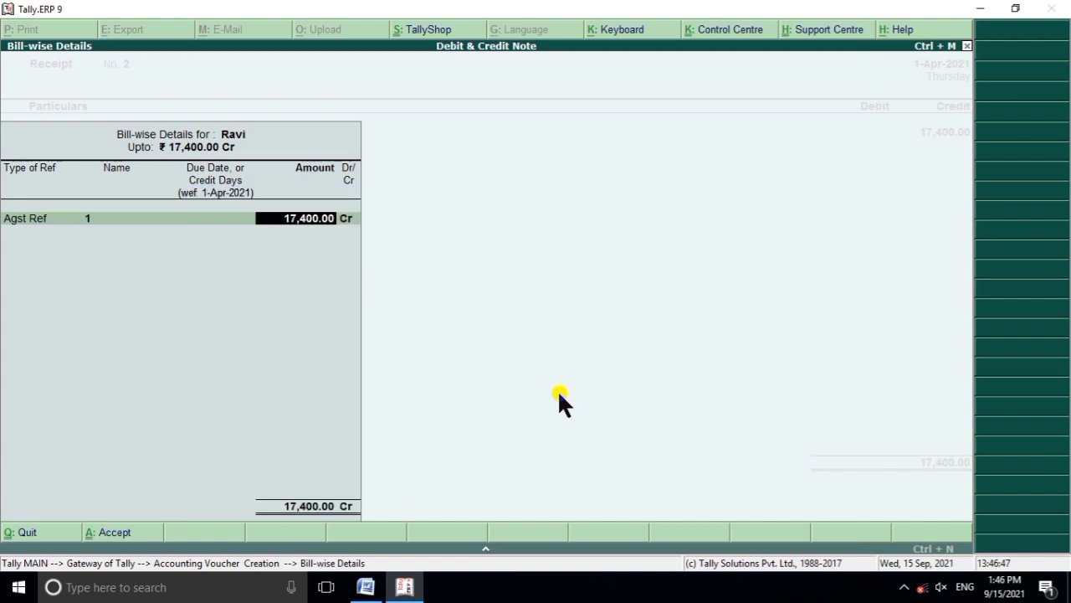
pyautogui.press('Return')
pyautogui.press('Return')
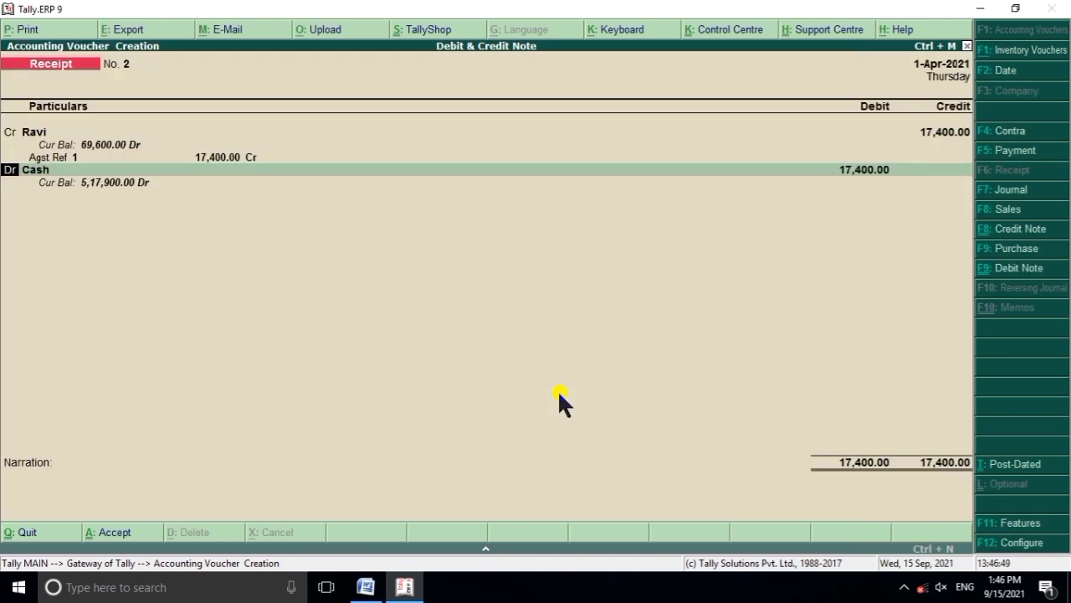
# Step: Debit Cash with 17,400, leave the narration blank and save the receipt voucher
pyautogui.press('Return')
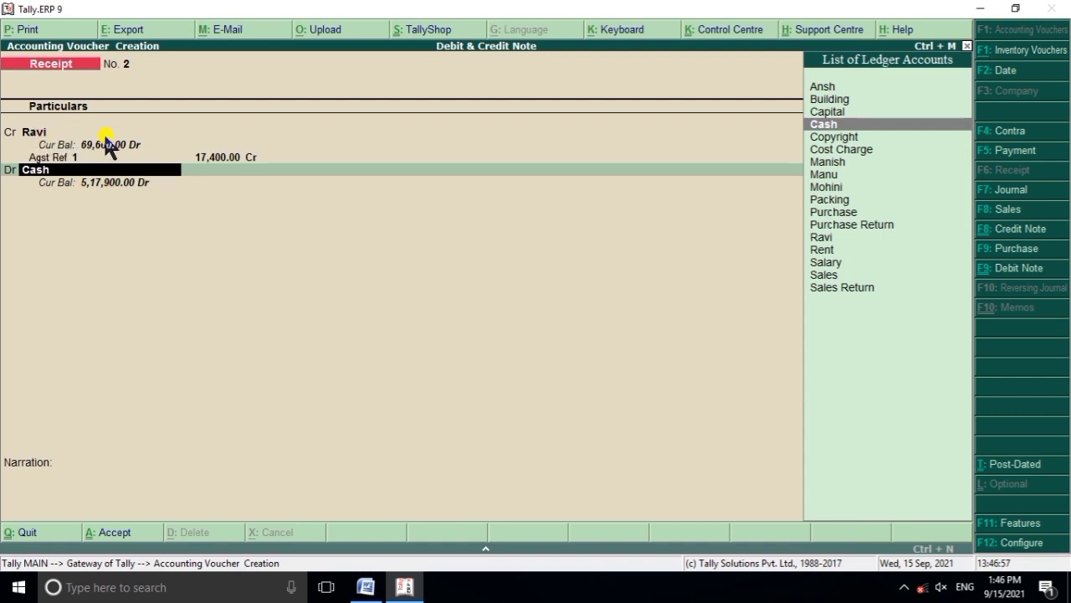
pyautogui.press('Return')
pyautogui.press('Return')
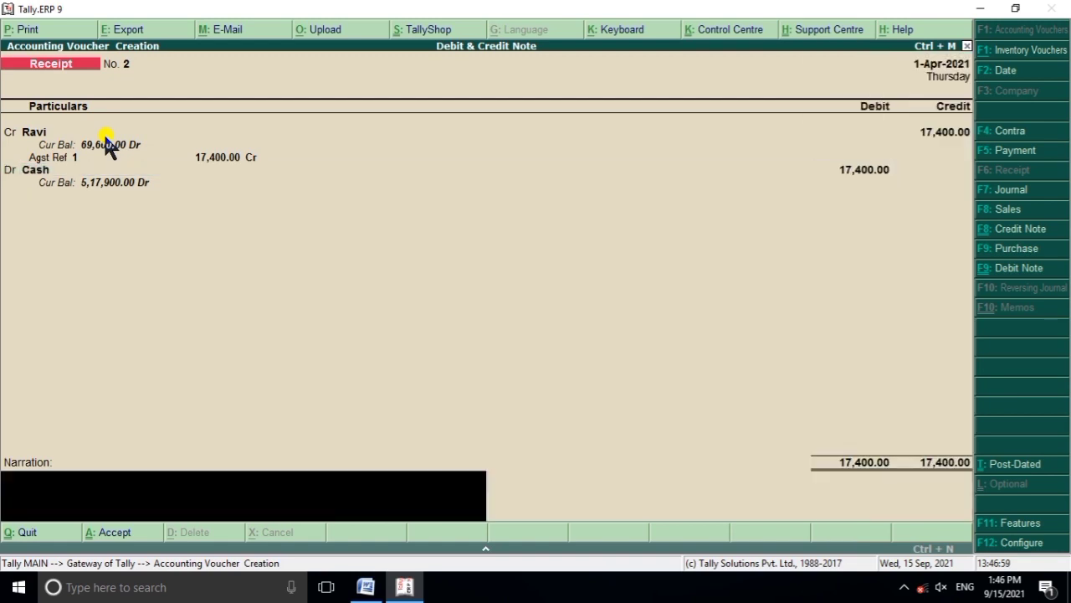
pyautogui.press('Return')
pyautogui.press('Return')
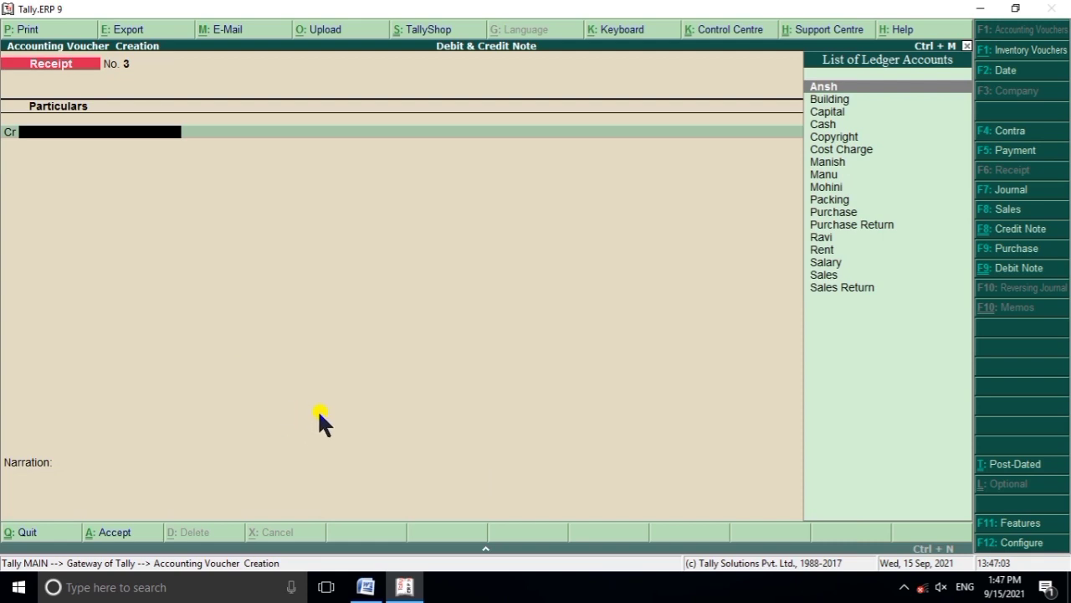
# Step: Read the 24th Apr. entry in Word and start a Tally.ERP 9 payment voucher debiting the supplier of bill 110/A
pyautogui.click(405, 588)
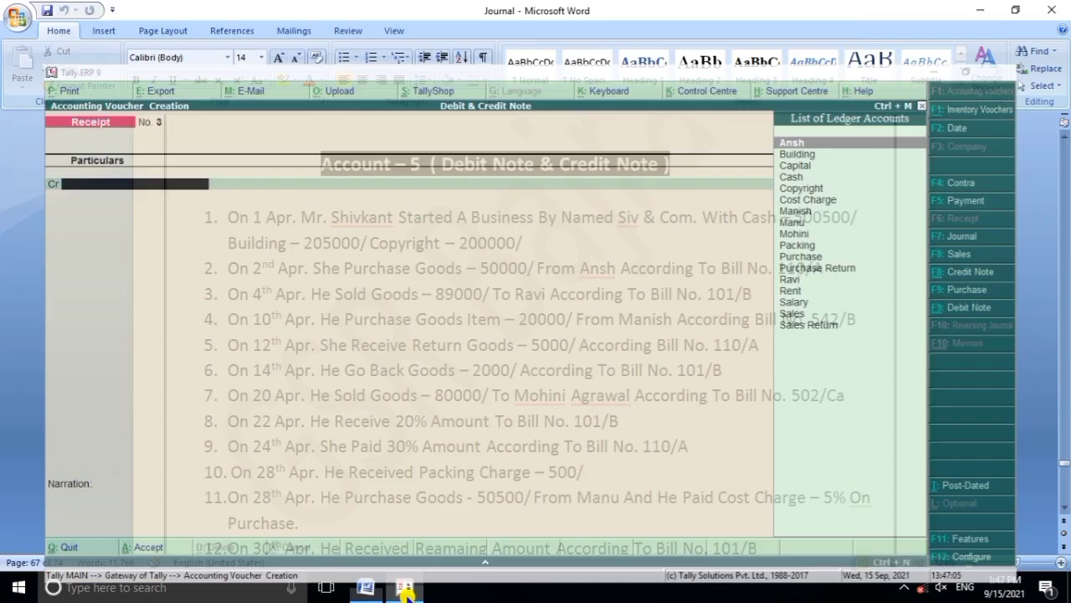
pyautogui.scroll(-1, 299, 445)
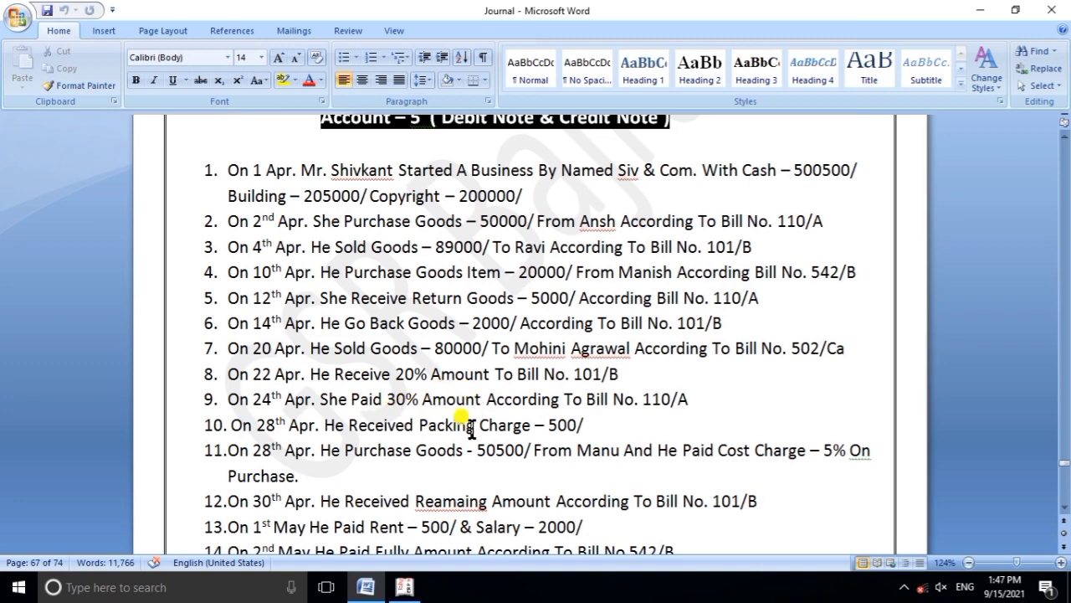
pyautogui.click(408, 587)
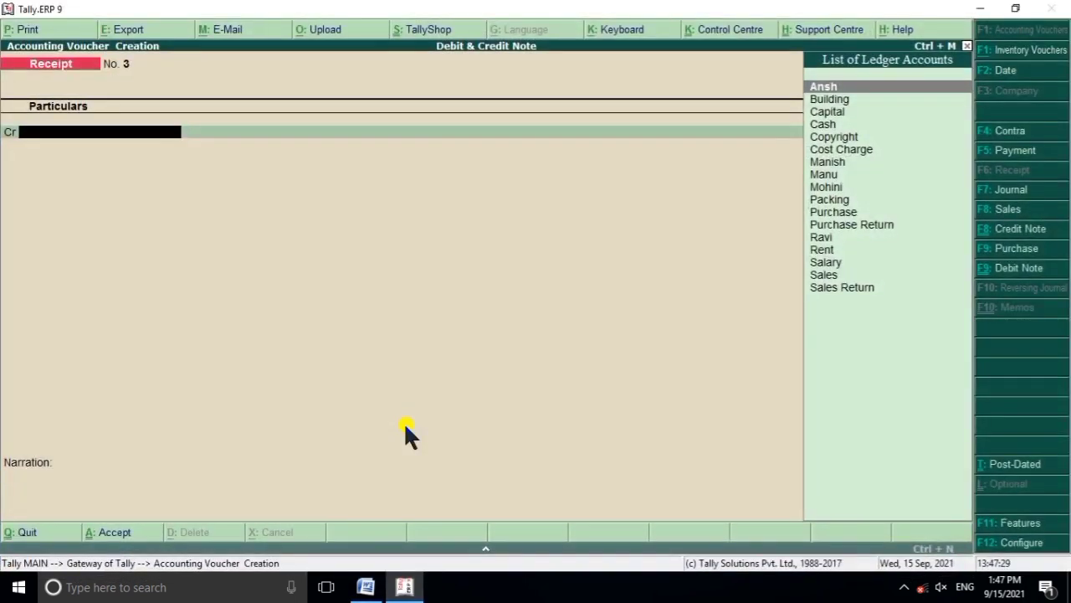
pyautogui.press('F5')
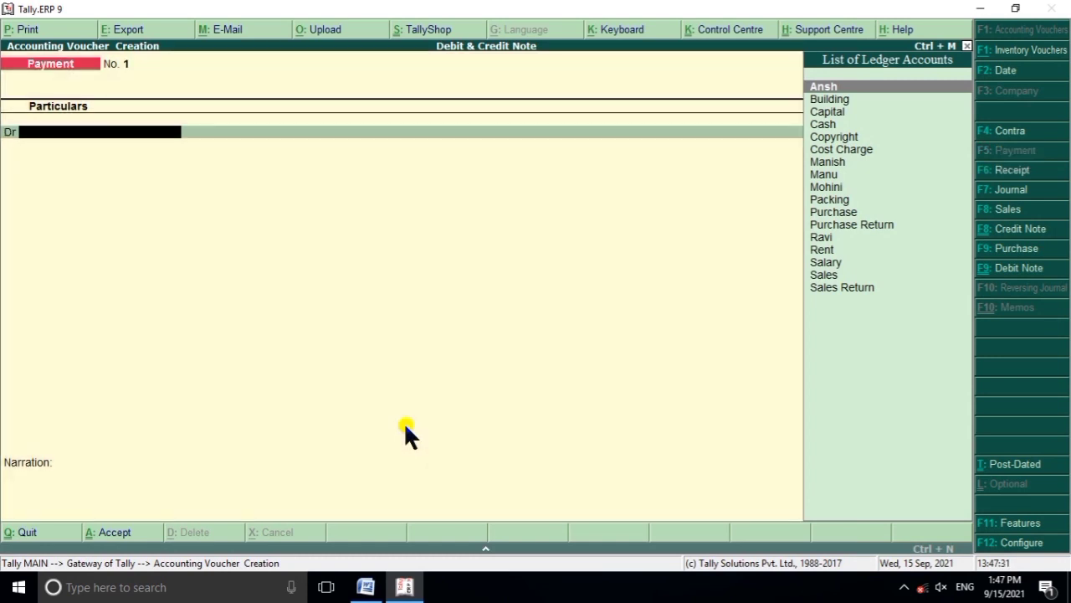
pyautogui.press('Return')
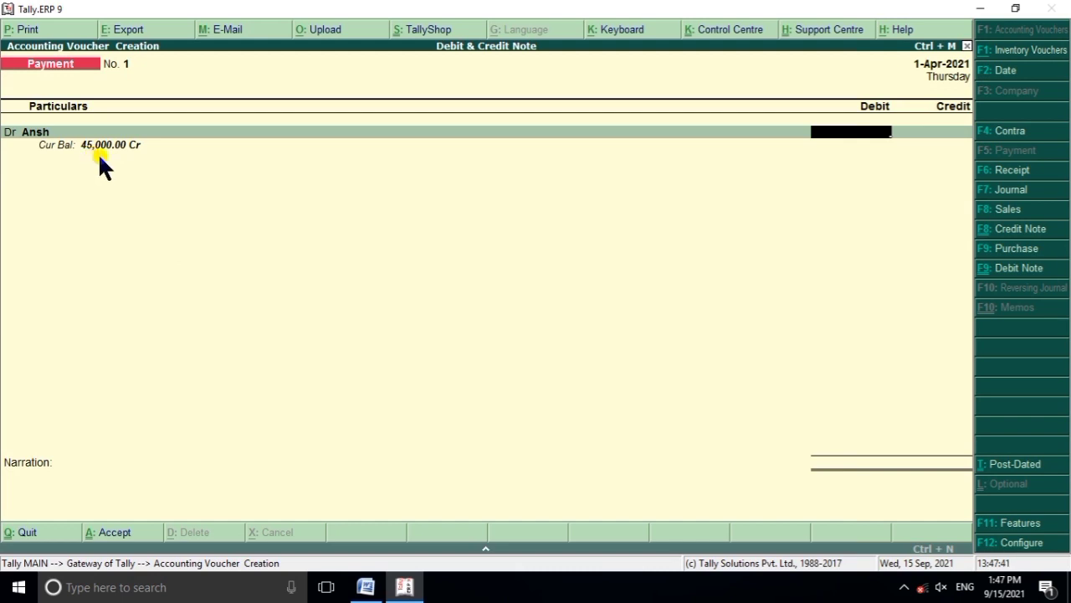
# Step: Calculate 30% of the supplier's balance as 45000*30/100 in the built-in calculator and return to the payment
pyautogui.hotkey('ctrl', 'n')
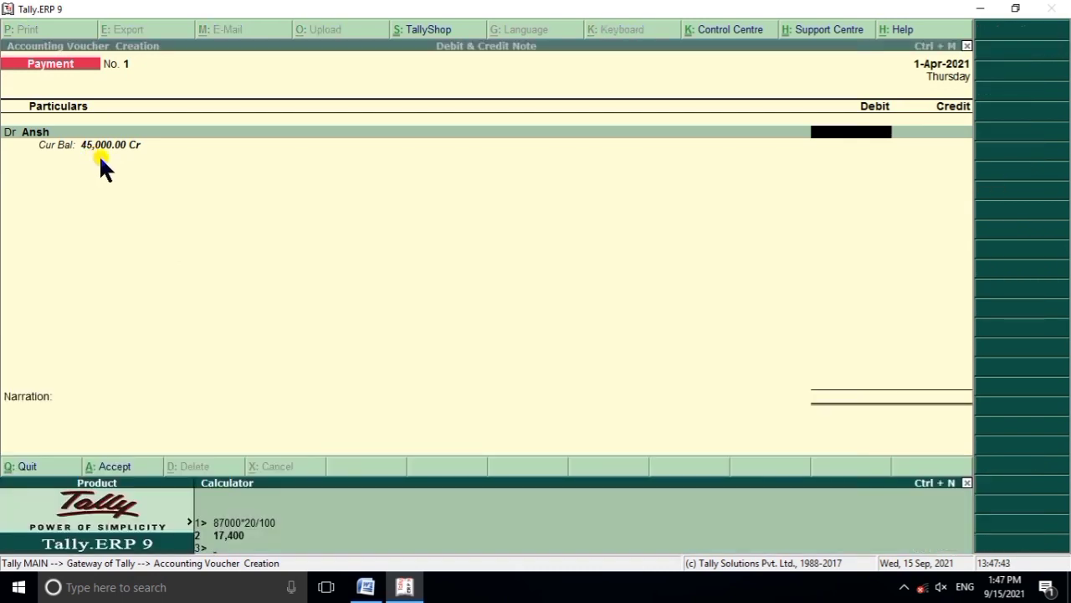
pyautogui.write('45000*30/100')
pyautogui.press('Return')
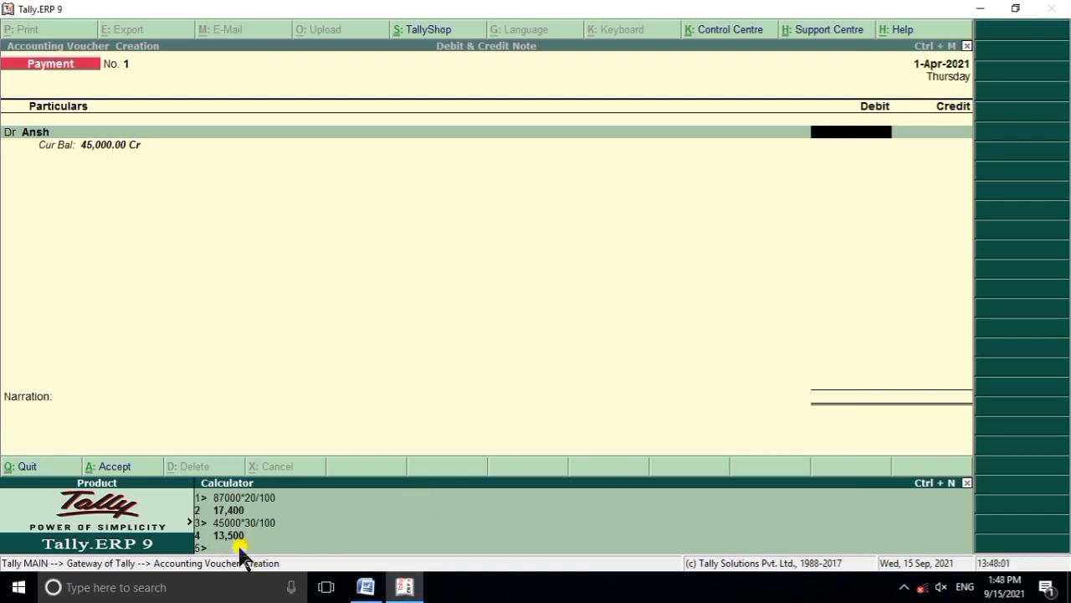
pyautogui.hotkey('ctrl', 'm')
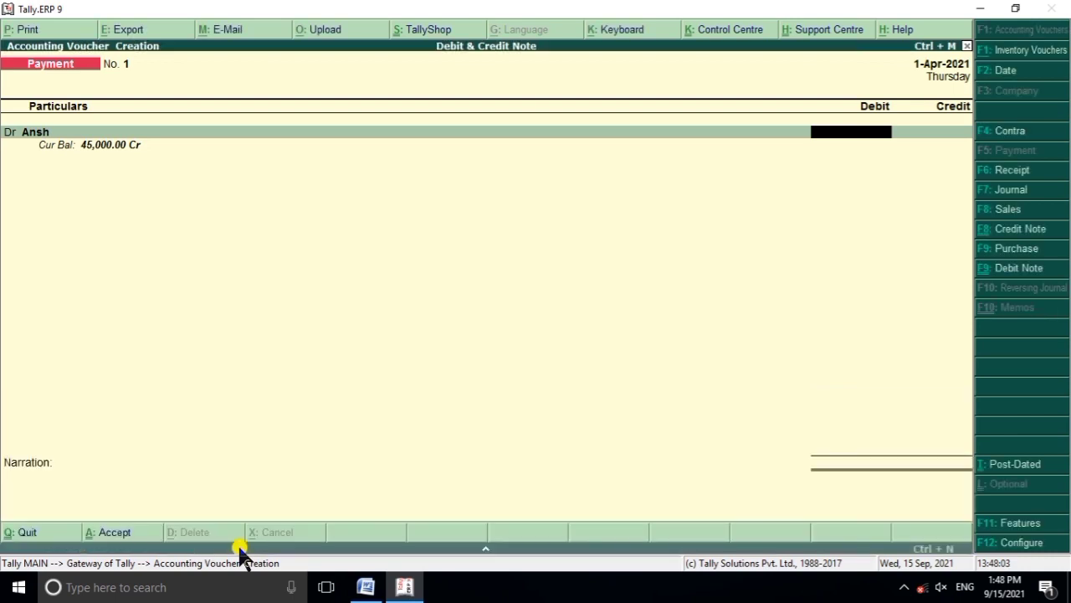
# Step: Debit the supplier with 13500 in the payment and allocate it as Agst Ref to bill 110/a
pyautogui.write('13500')
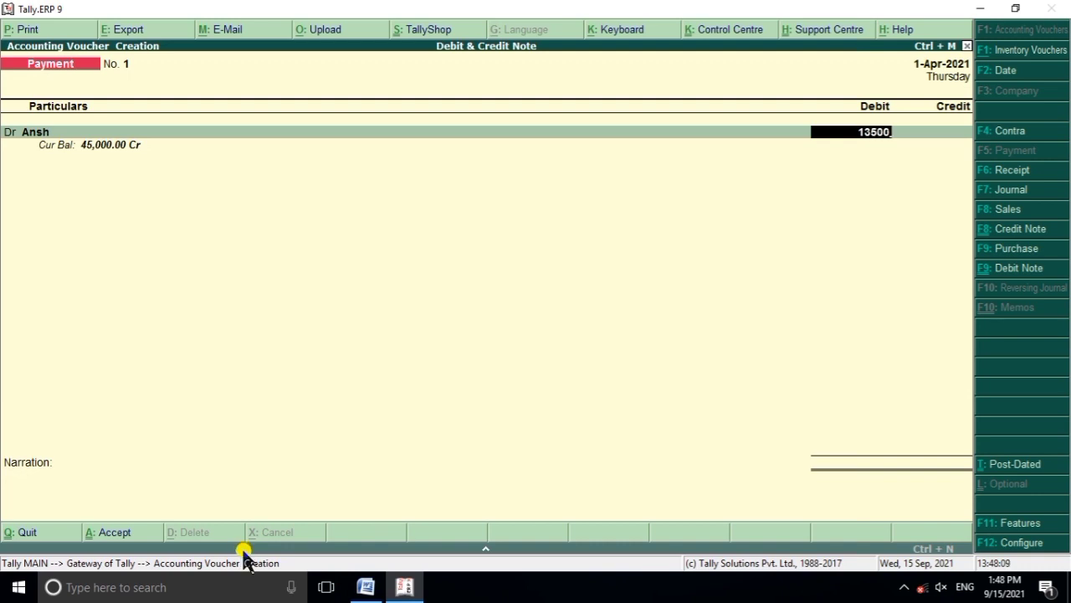
pyautogui.press('Return')
pyautogui.press('Return')
pyautogui.press('Return')
pyautogui.press('Return')
pyautogui.press('Return')
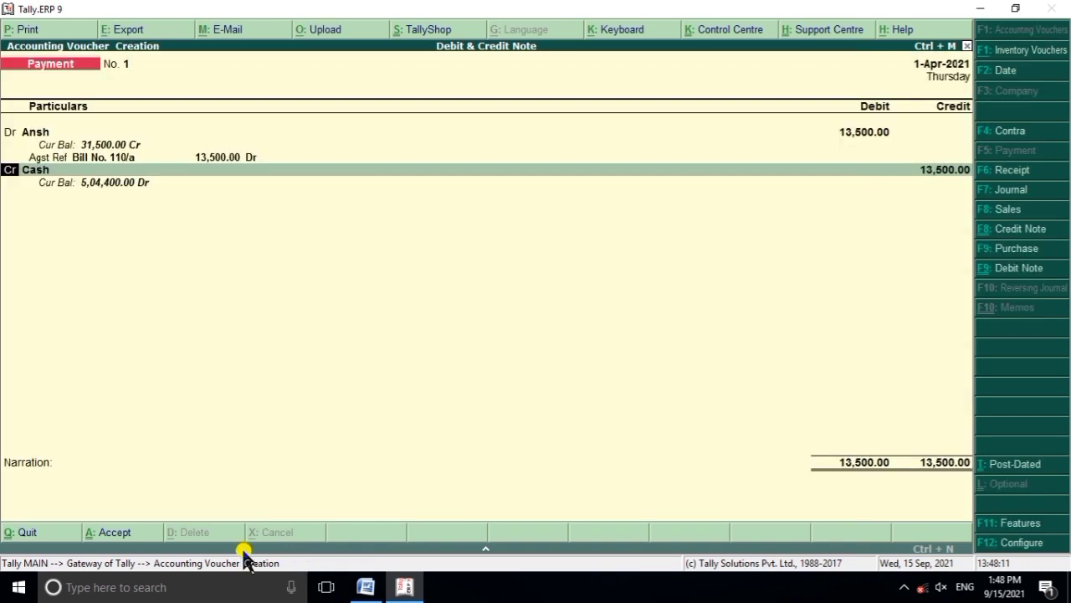
# Step: Credit Cash with 13,500, leave the narration blank and save the payment voucher
pyautogui.press('Return')
pyautogui.press('Return')
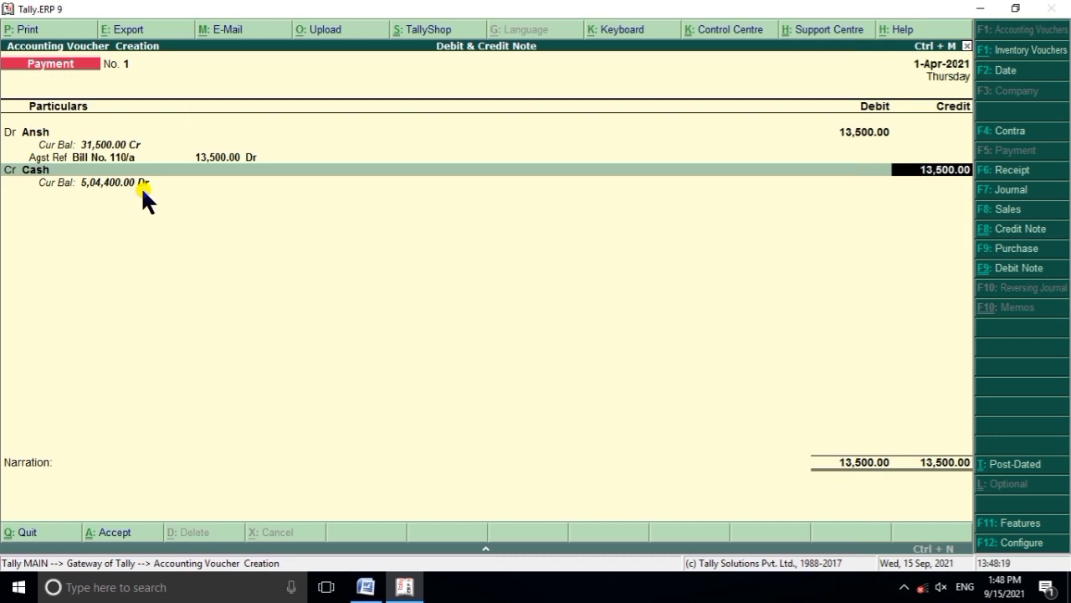
pyautogui.press('Return')
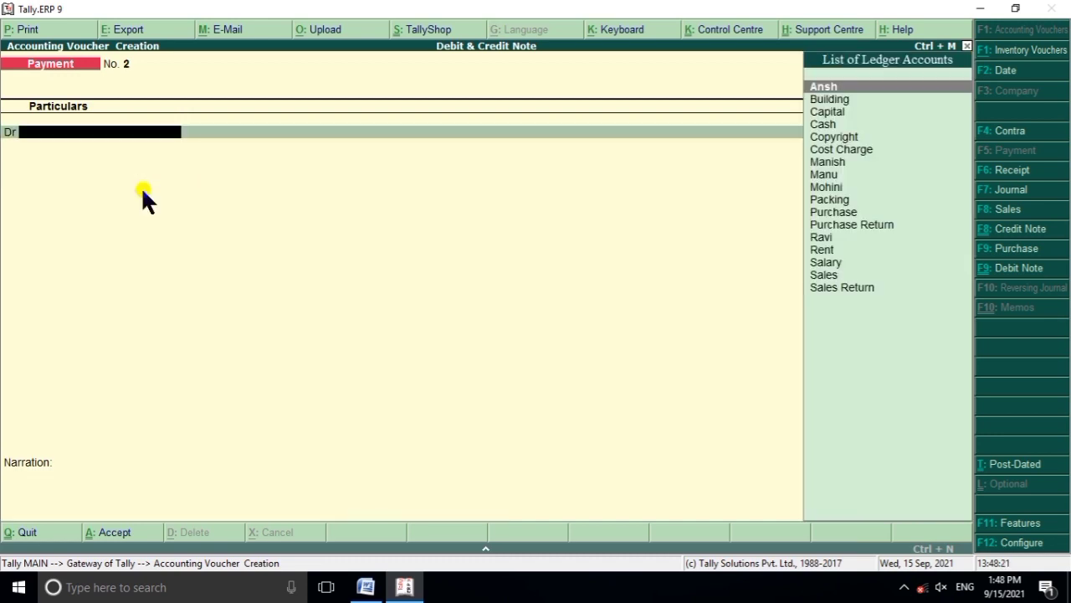
# Step: Read the 28th Apr. packing charge entry in Word and start a Tally.ERP 9 receipt voucher crediting Packing with 500
pyautogui.click(406, 586)
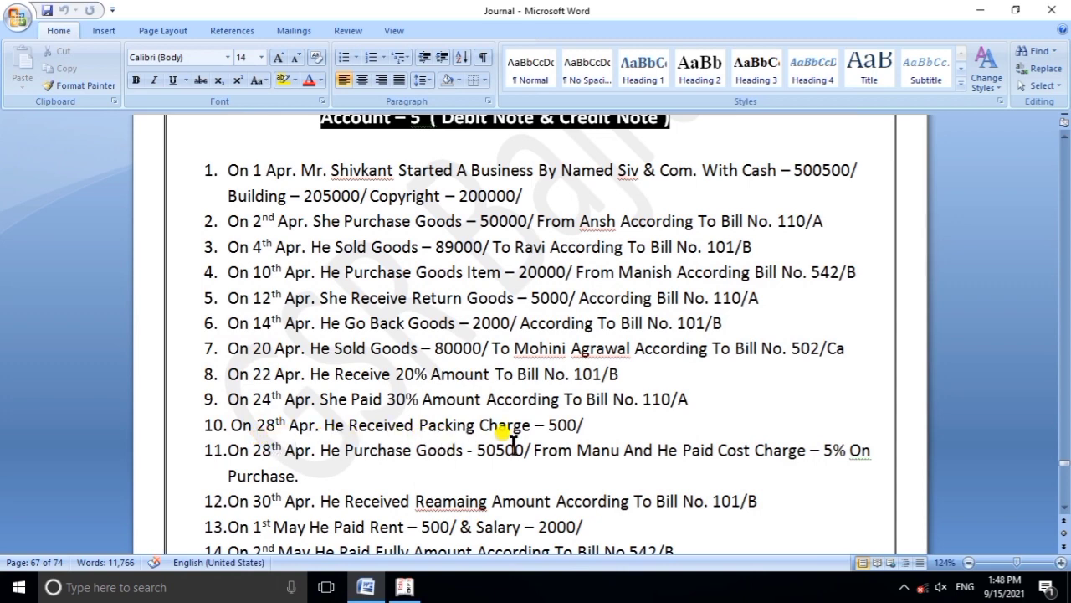
pyautogui.click(405, 587)
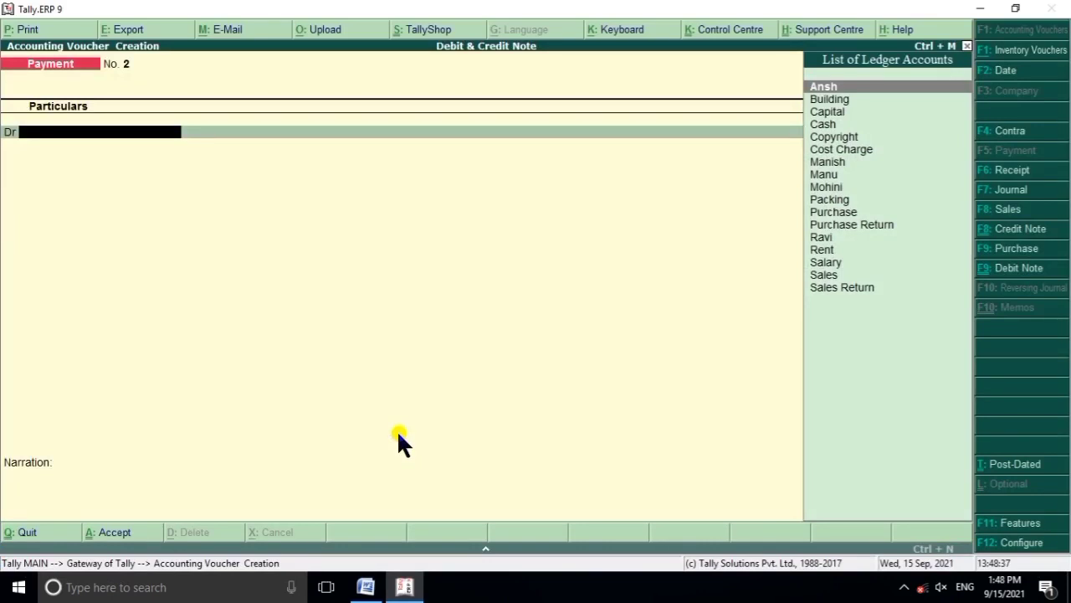
pyautogui.press('F6')
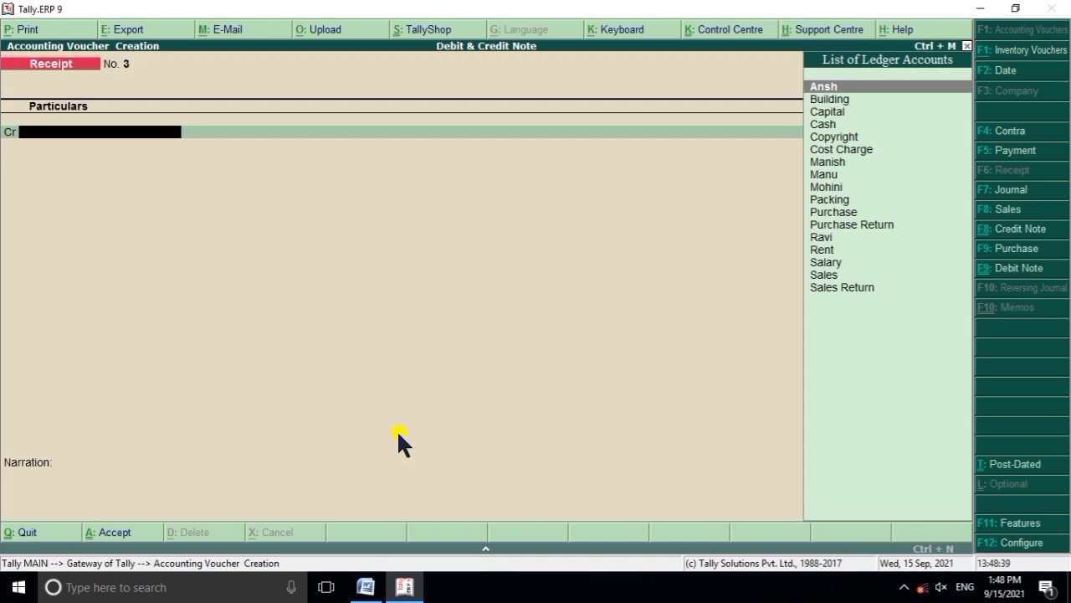
pyautogui.write('Pa')
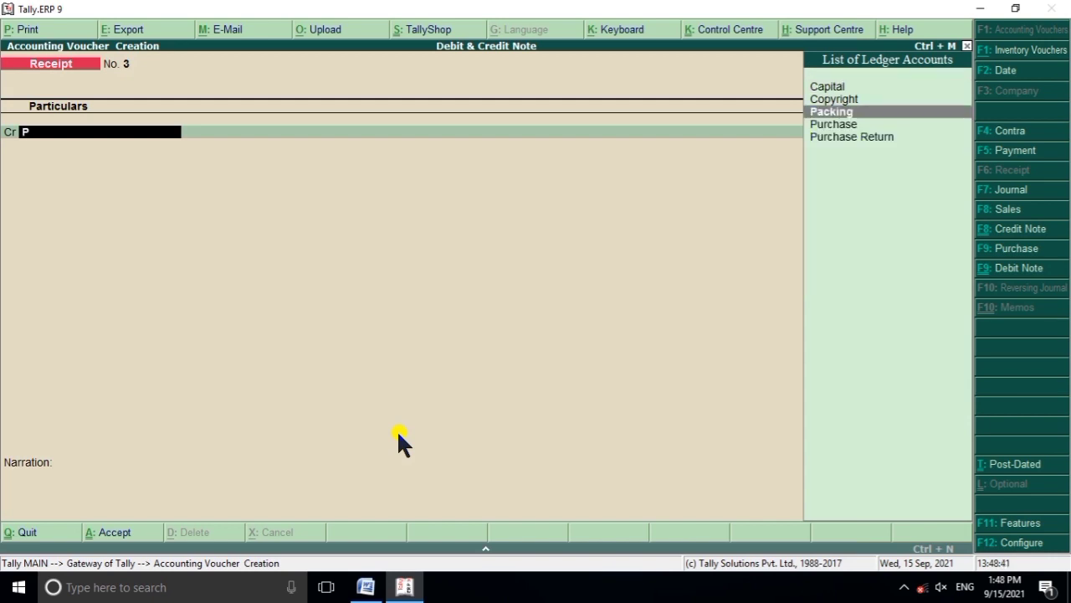
pyautogui.press('Return')
pyautogui.write('500')
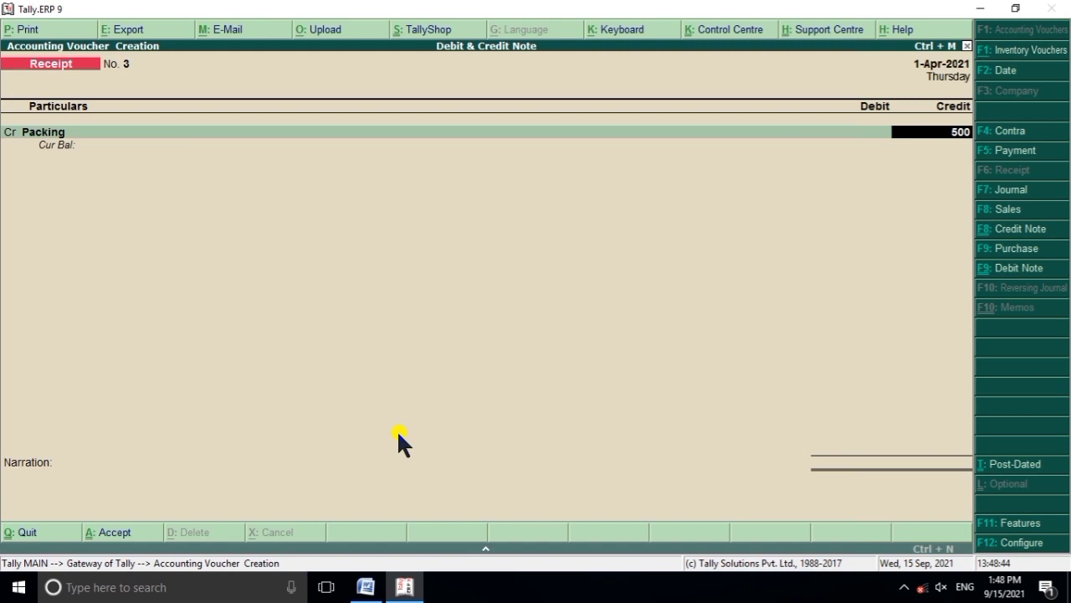
pyautogui.press('Return')
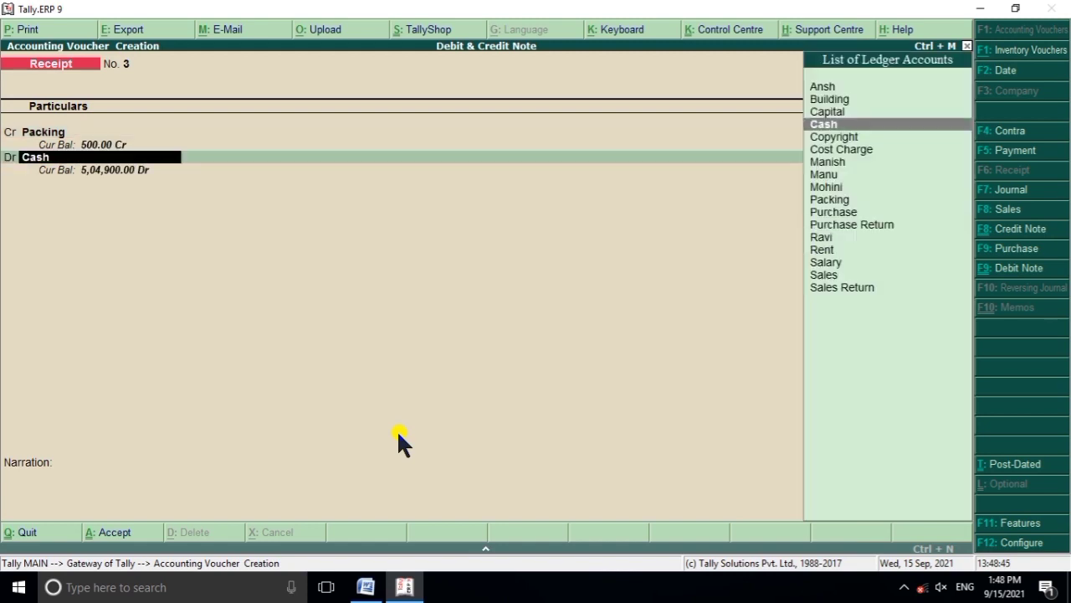
# Step: Debit Cash with 500, leave the narration blank and save the packing charge receipt
pyautogui.press('Return')
pyautogui.press('Return')
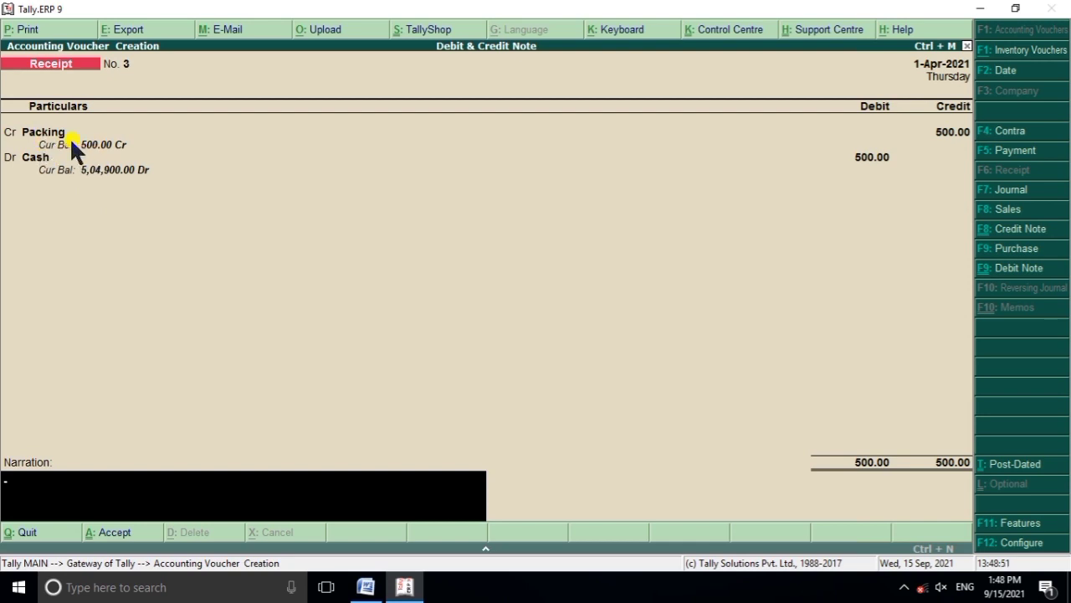
pyautogui.press('Return')
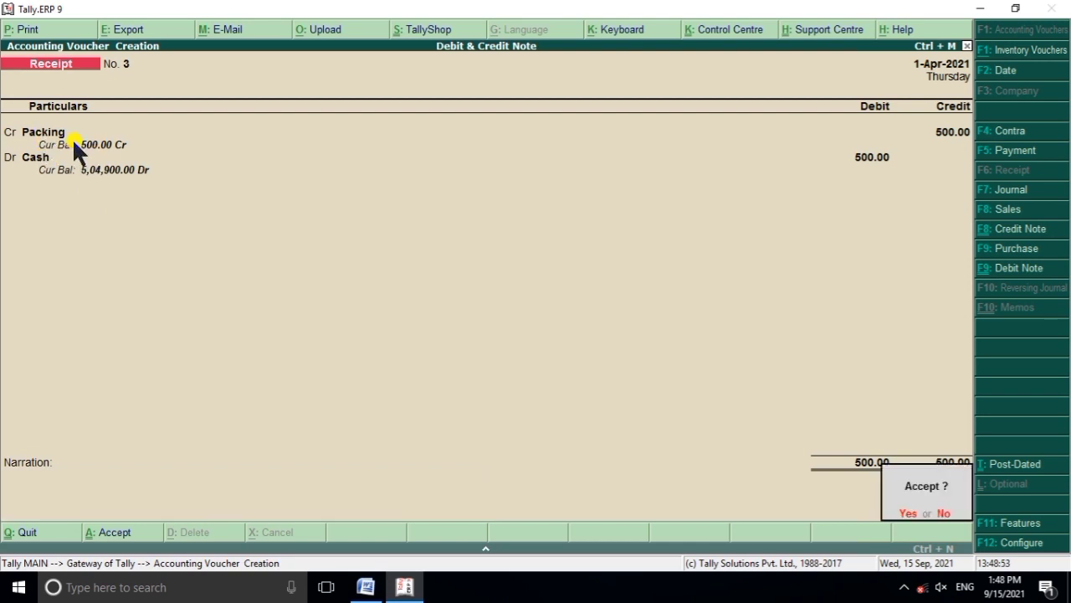
pyautogui.press('Return')
# Step: Read the 28th Apr. goods purchase in Word and start a Tally.ERP 9 purchase in voucher mode without supplier invoice number or date
pyautogui.click(366, 586)
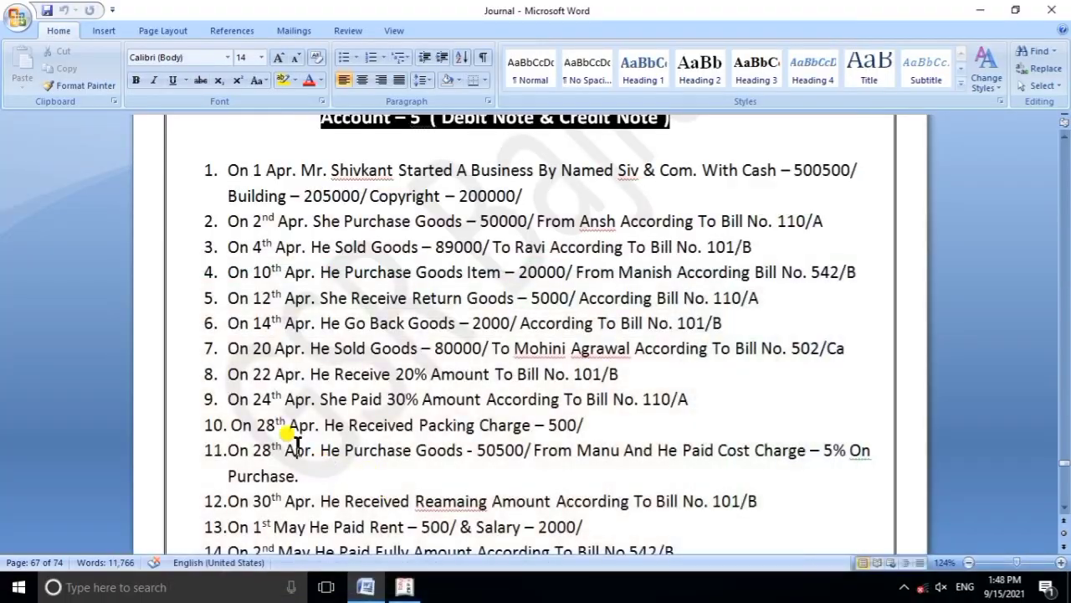
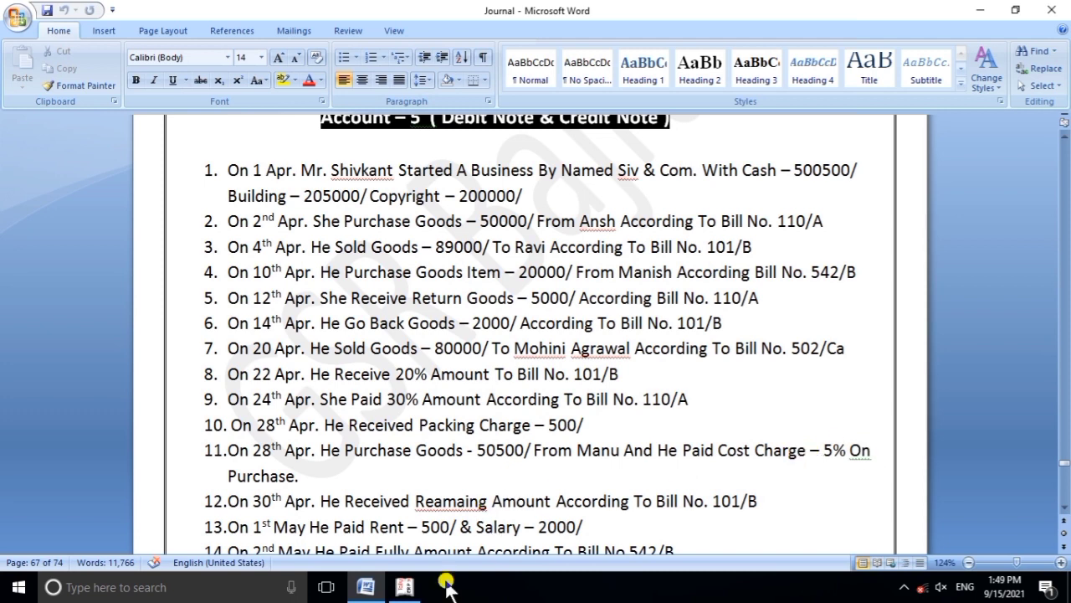
pyautogui.click(405, 589)
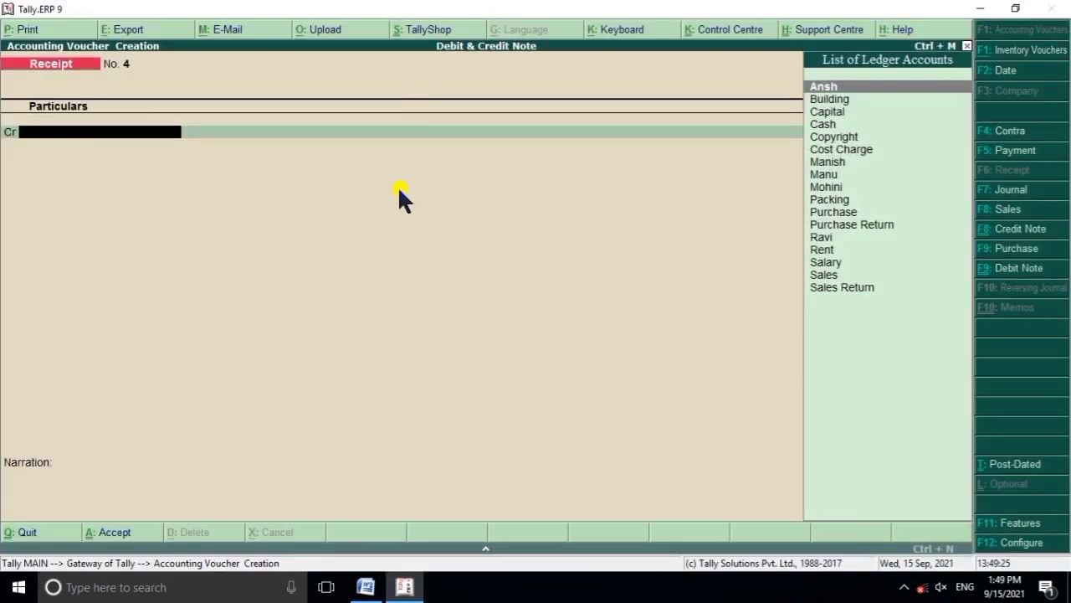
pyautogui.press('F9')
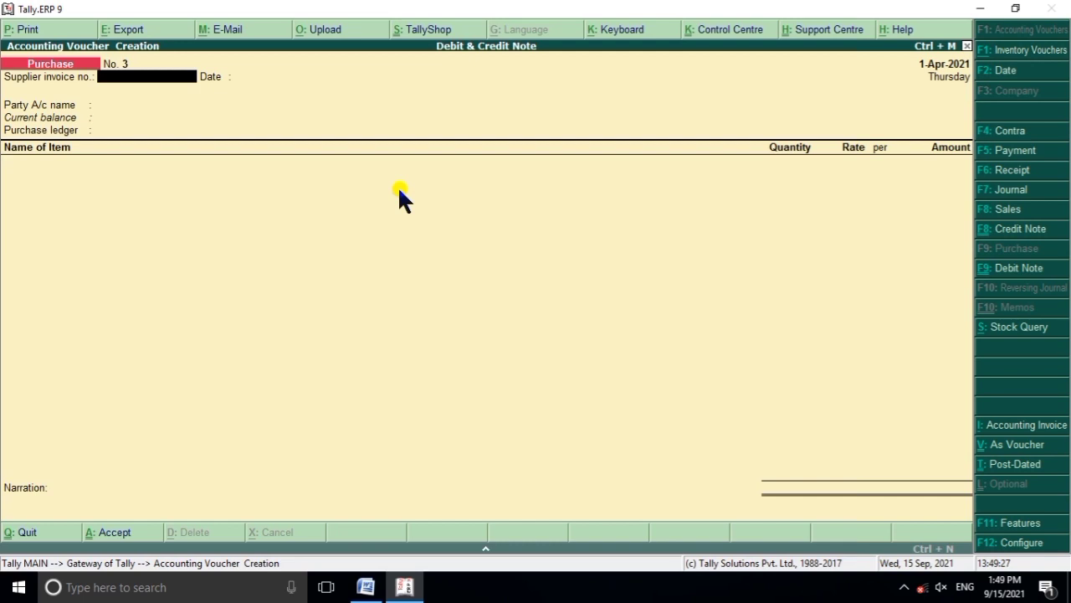
pyautogui.hotkey('ctrl', 'v')
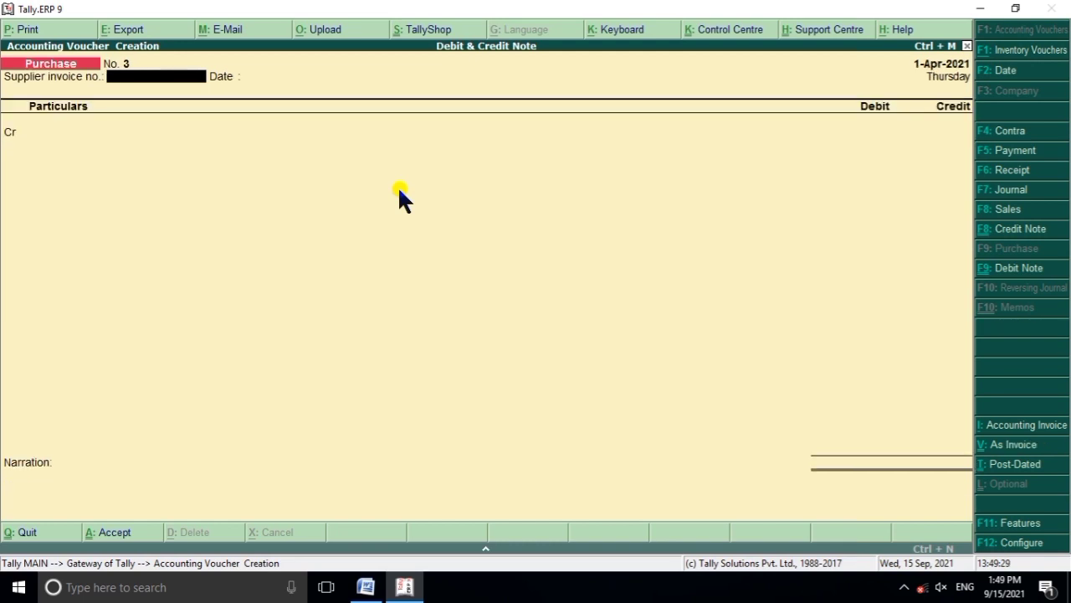
pyautogui.press('Return')
pyautogui.press('Return')
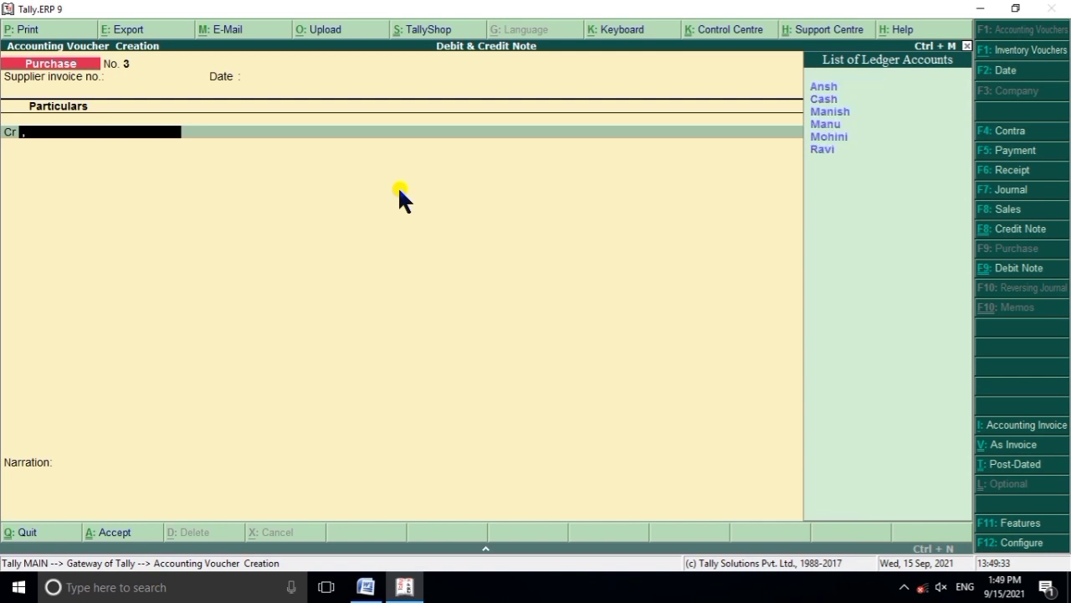
# Step: Select the supplier named in the 28th Apr. purchase entry as the credited party and keep the default party details
pyautogui.press('Down')
pyautogui.press('Down')
pyautogui.press('Down')
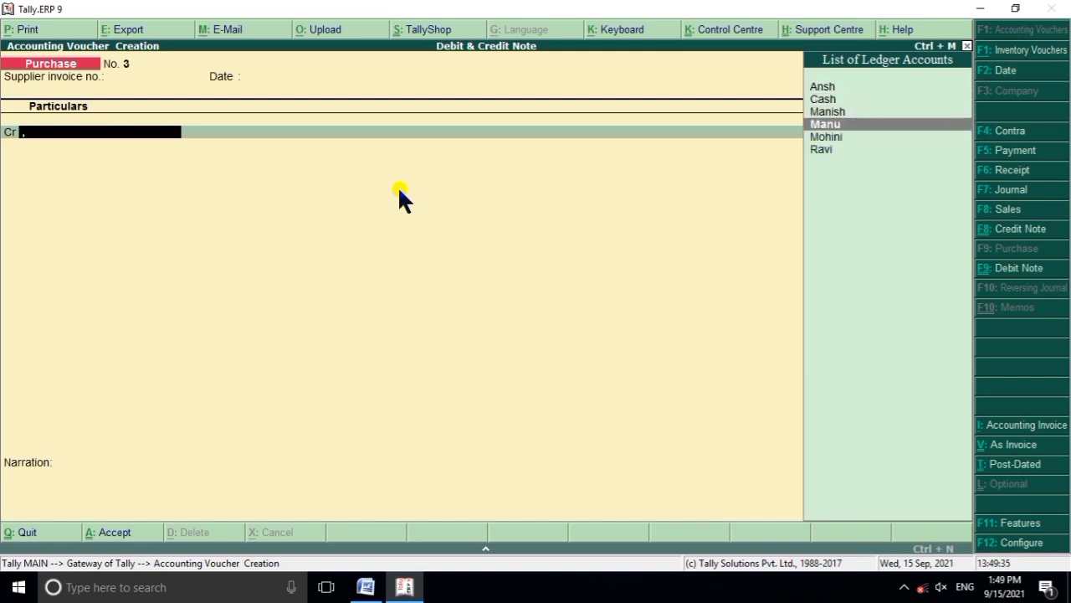
pyautogui.press('Return')
pyautogui.press('Return')
pyautogui.press('Return')
pyautogui.press('Return')
pyautogui.press('Return')
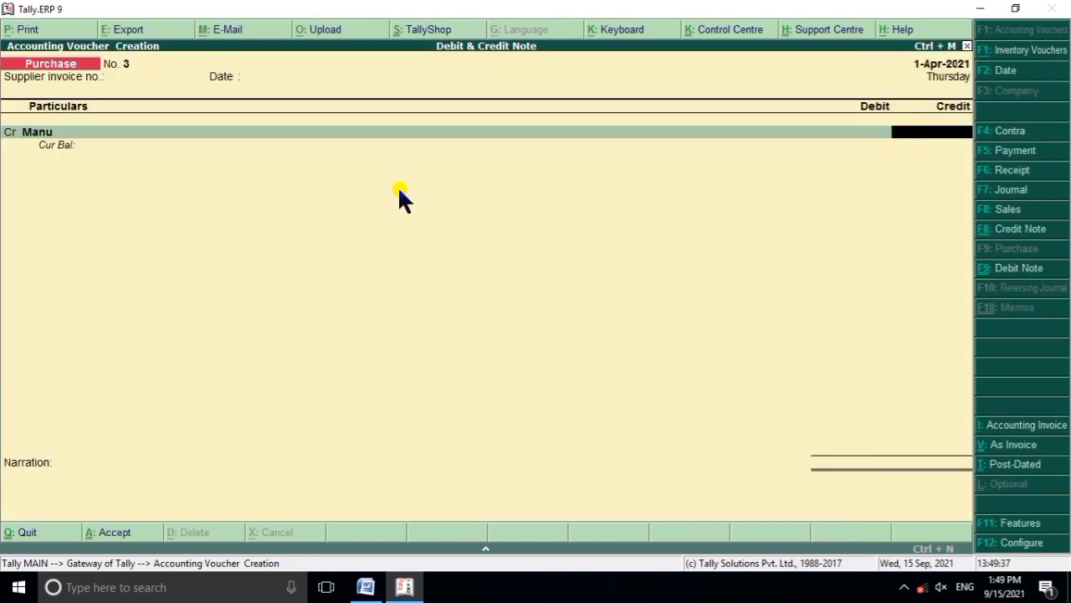
# Step: Credit the supplier with 50500, check the entry in Word, and allocate the amount as New Ref 3
pyautogui.write('50500')
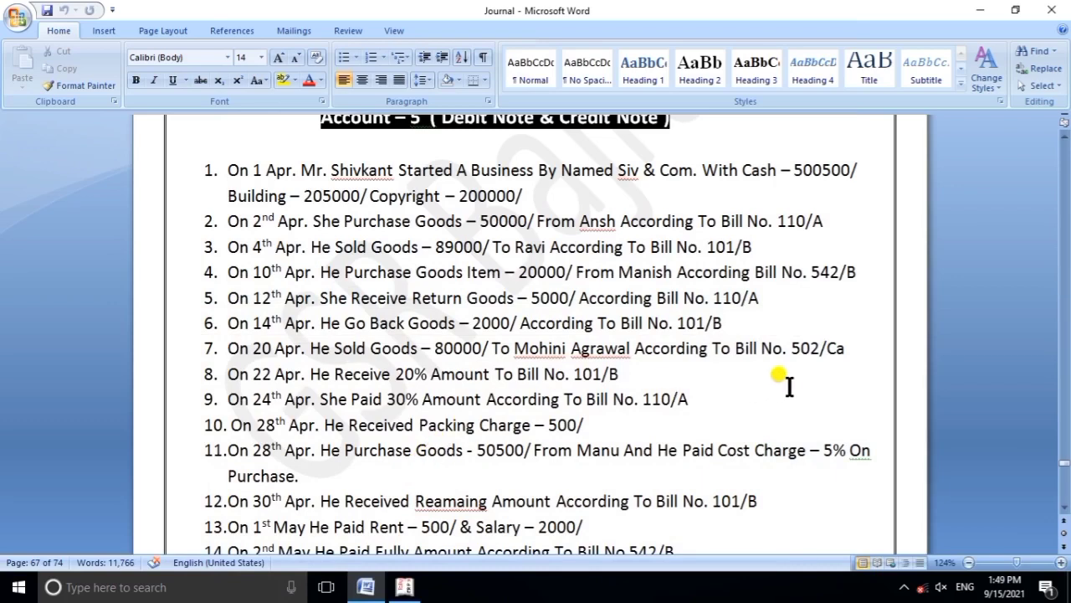
pyautogui.click(404, 587)
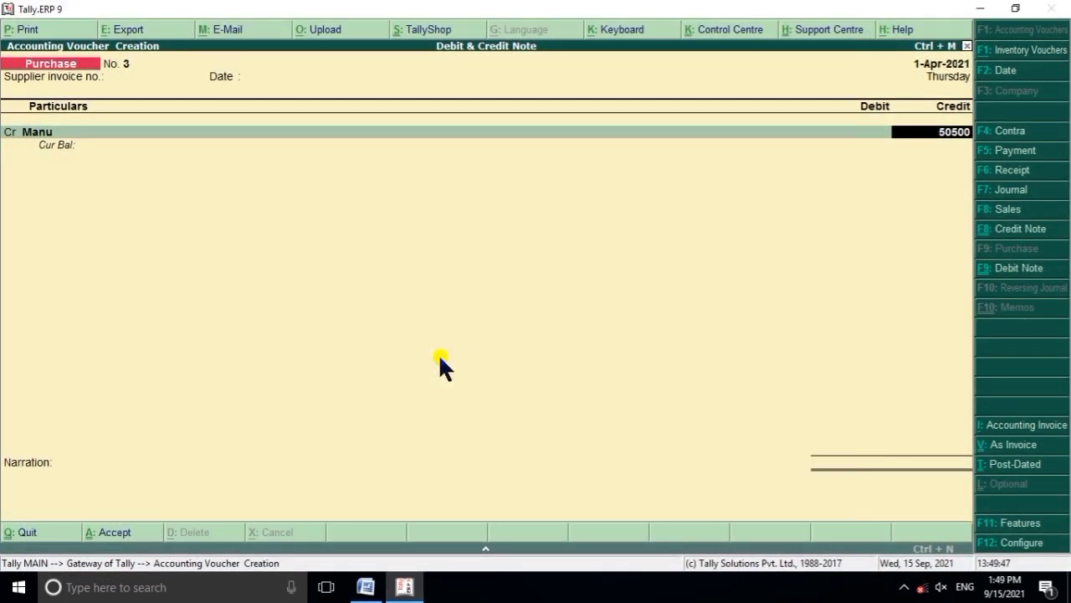
pyautogui.press('Return')
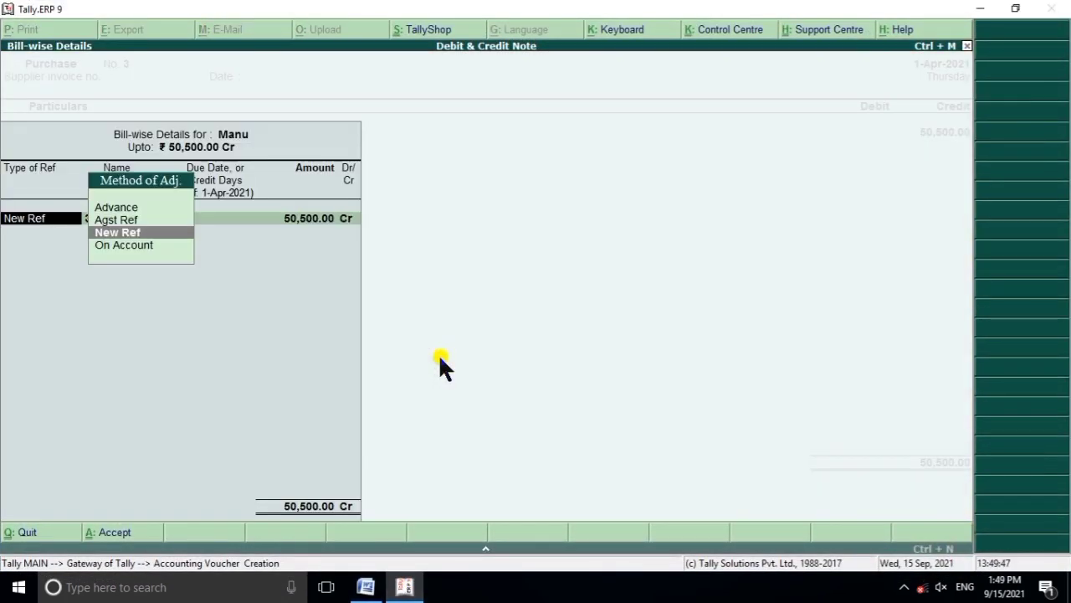
pyautogui.press('Return')
pyautogui.press('Return')
pyautogui.press('Return')
pyautogui.press('Return')
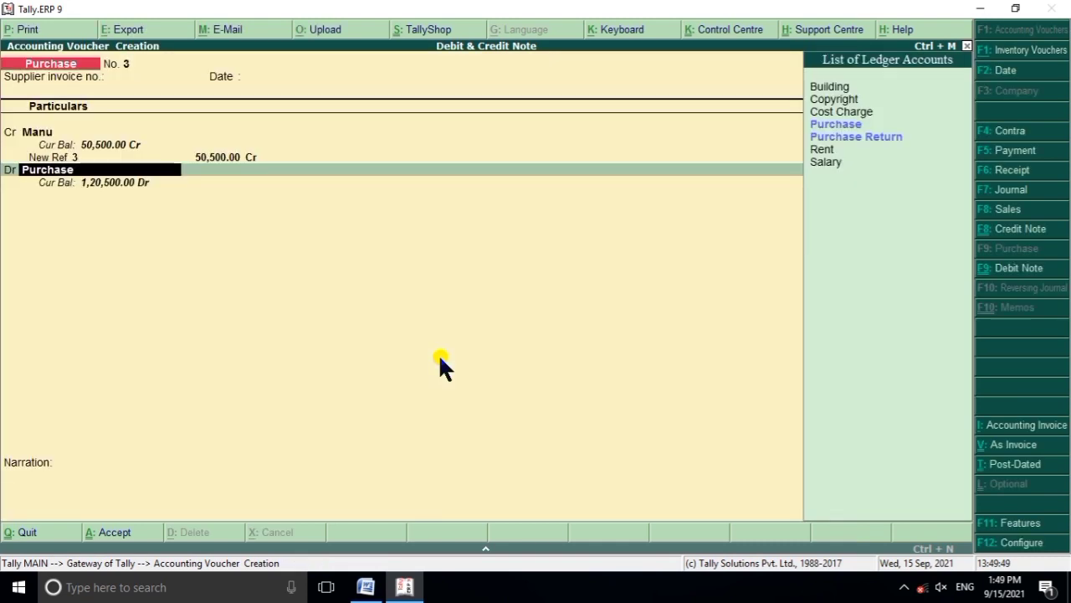
# Step: Debit Purchase with 50,500, leave the narration blank and save the purchase voucher
pyautogui.press('Return')
pyautogui.press('Return')
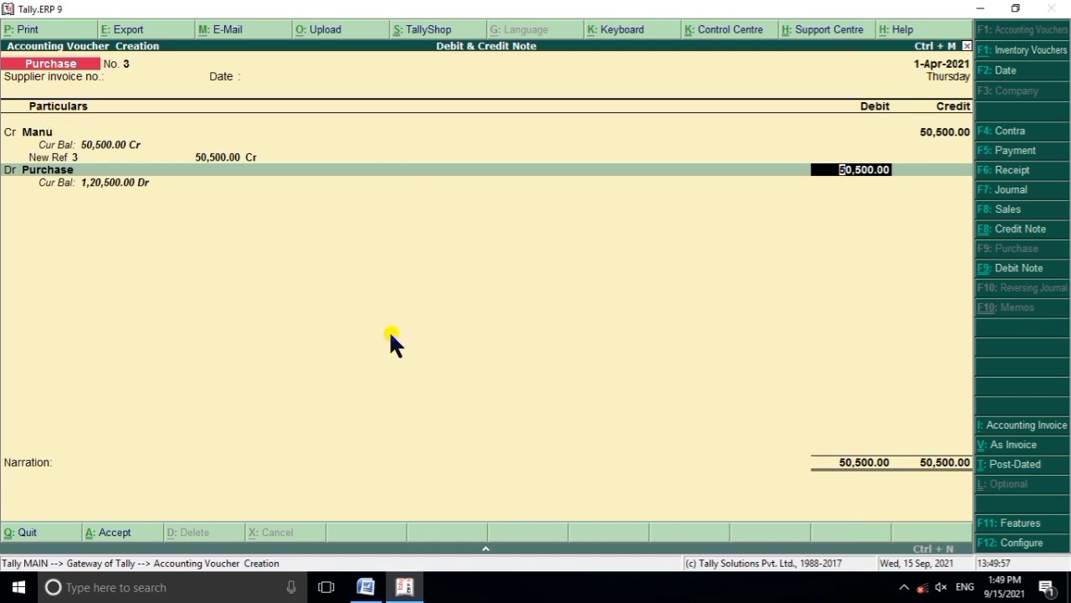
pyautogui.press('Return')
pyautogui.press('Return')
pyautogui.press('Return')
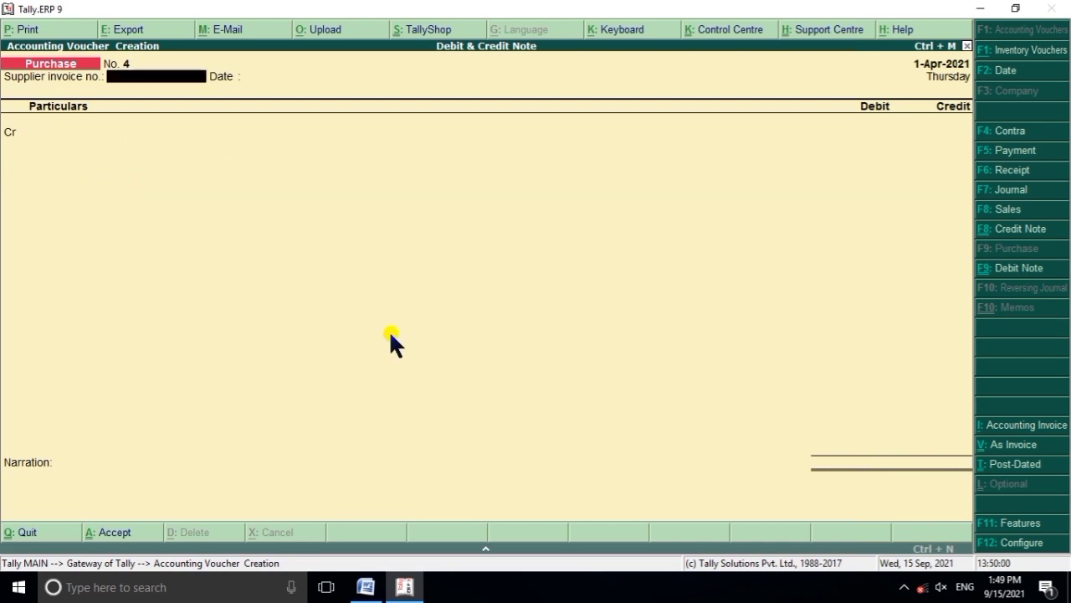
# Step: Read the 28th Apr. cost charge entry in Word and start a Tally.ERP 9 payment voucher with Cost Charge as the debited ledger
pyautogui.click(404, 587)
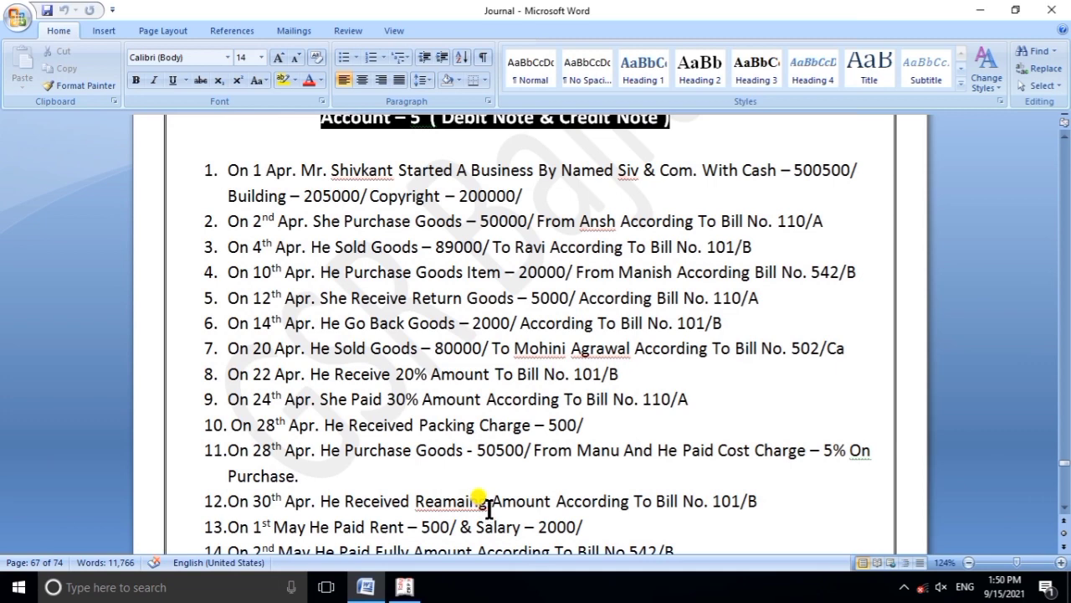
pyautogui.click(404, 587)
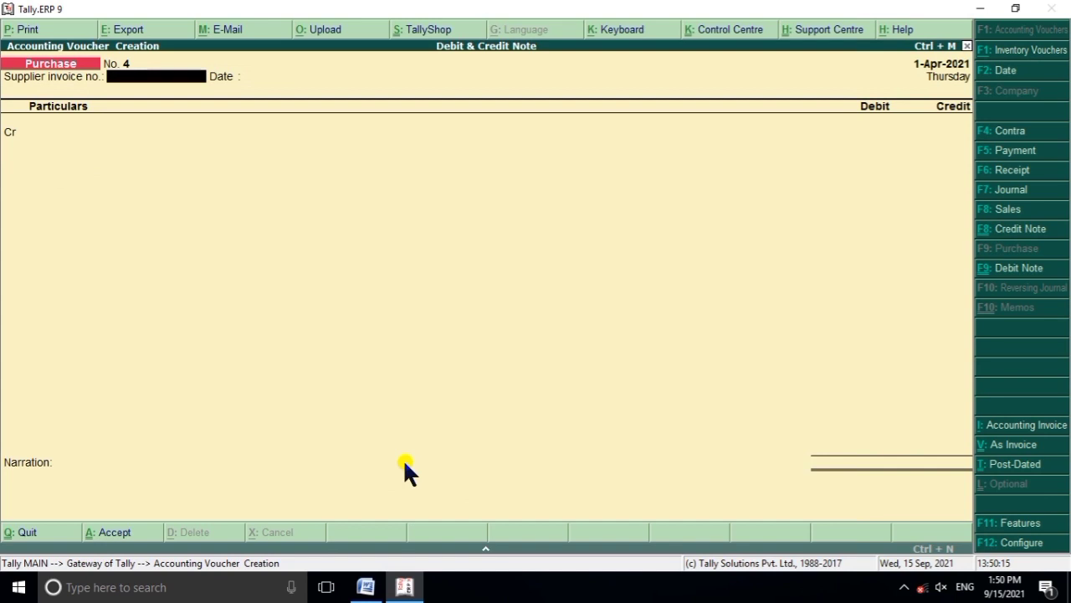
pyautogui.press('F5')
pyautogui.write('C')
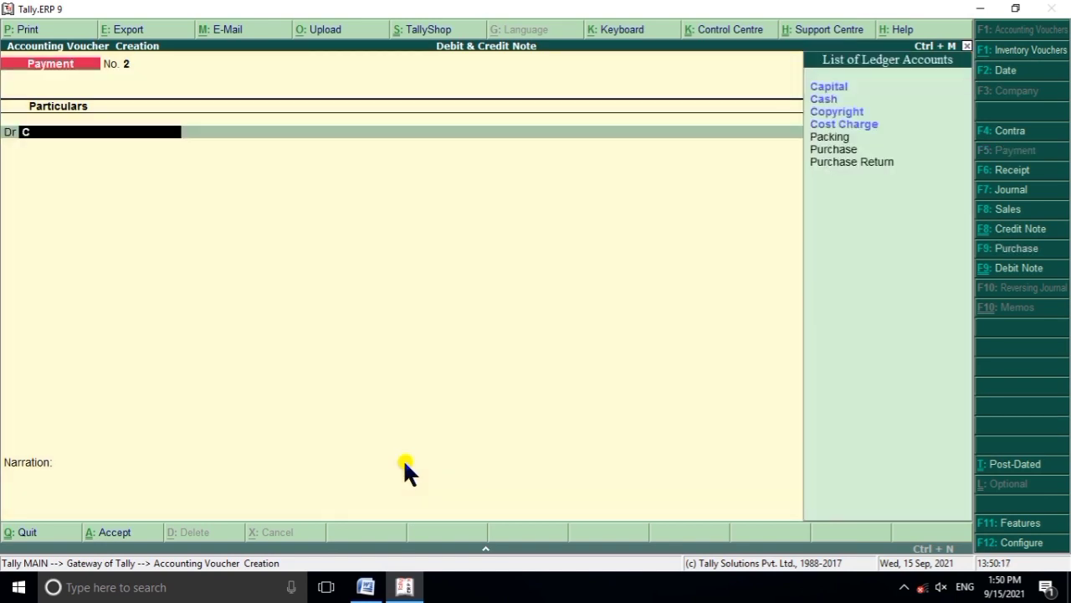
pyautogui.press('Down')
pyautogui.press('Down')
pyautogui.press('Down')
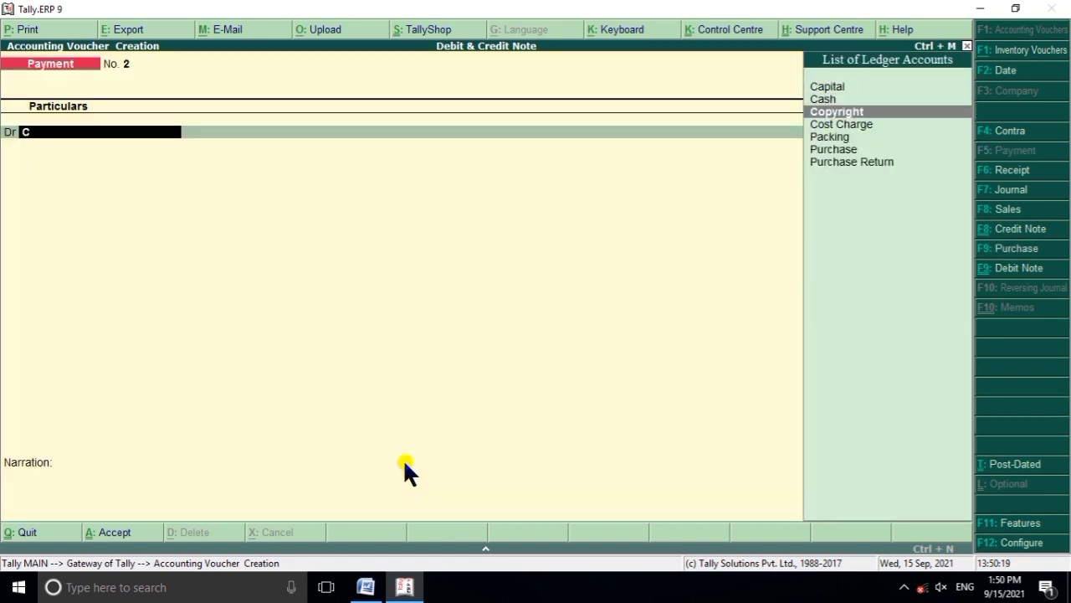
pyautogui.press('Return')
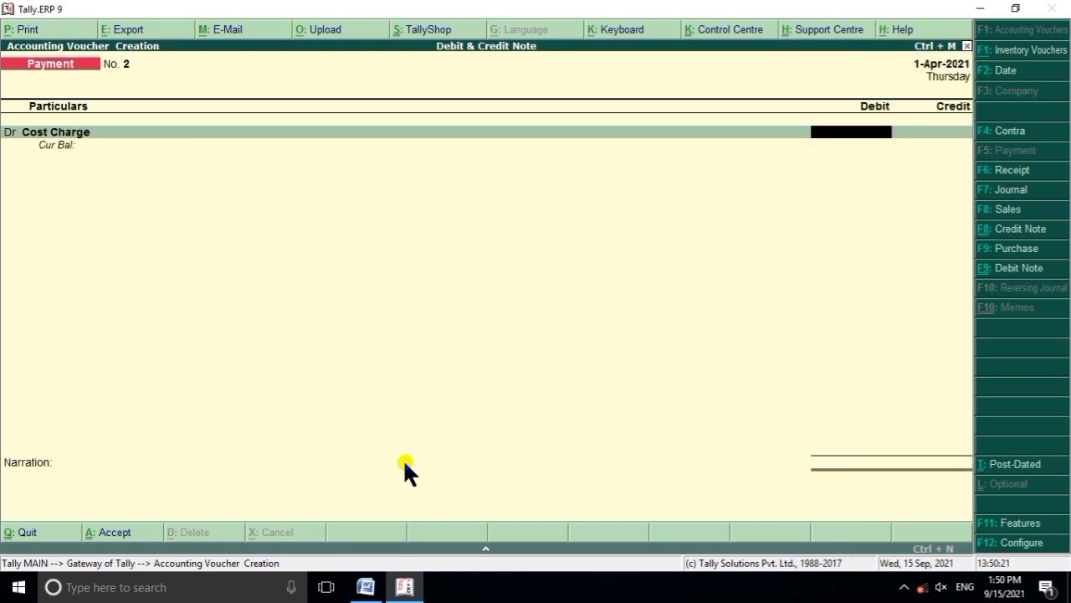
# Step: Check the purchase amount and charge rate in Word, then calculate 50500*5/100 and 50500-2525 in Tally's calculator
pyautogui.hotkey('ctrl', 'n')
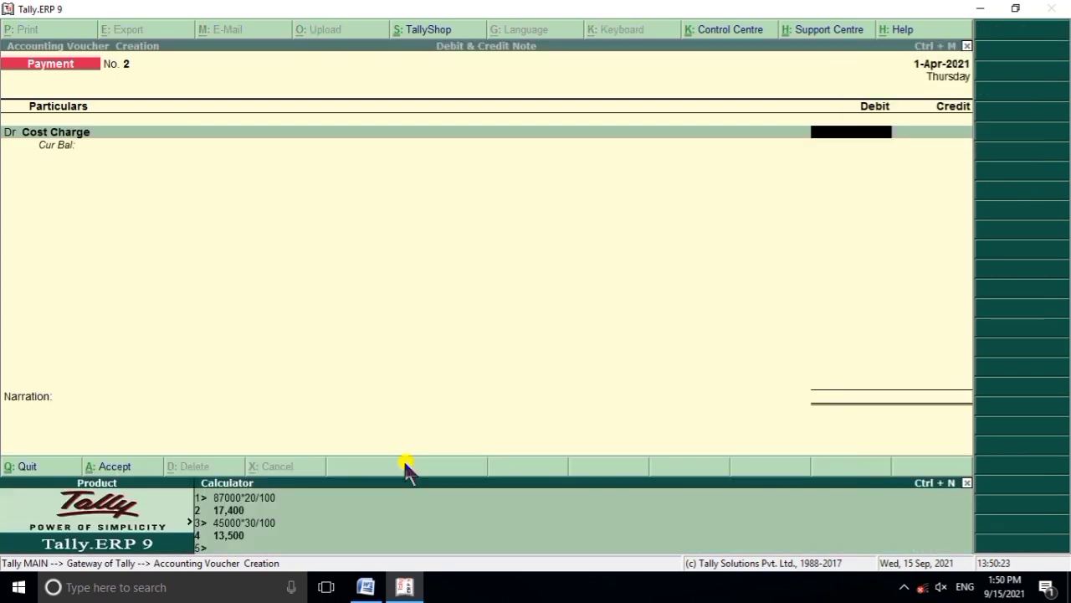
pyautogui.click(406, 577)
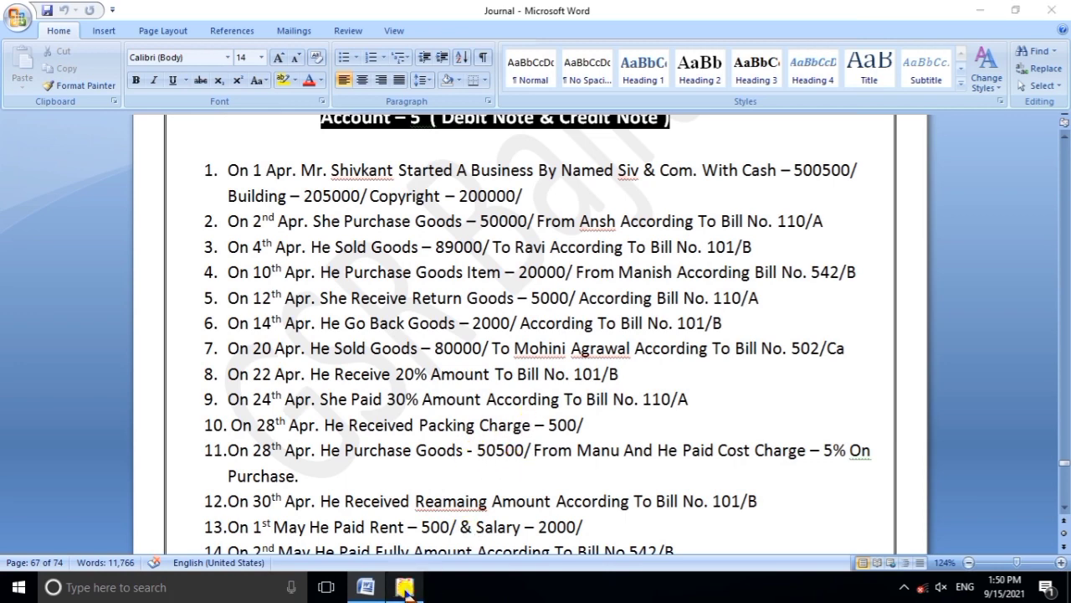
pyautogui.click(404, 586)
pyautogui.write('50')
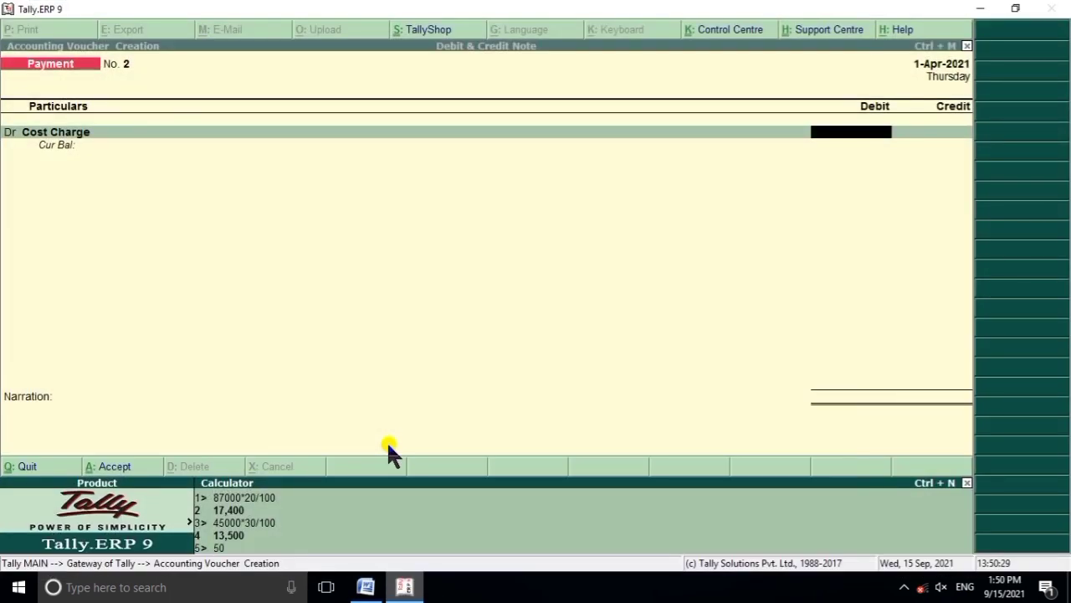
pyautogui.write('500*5/100')
pyautogui.press('Return')
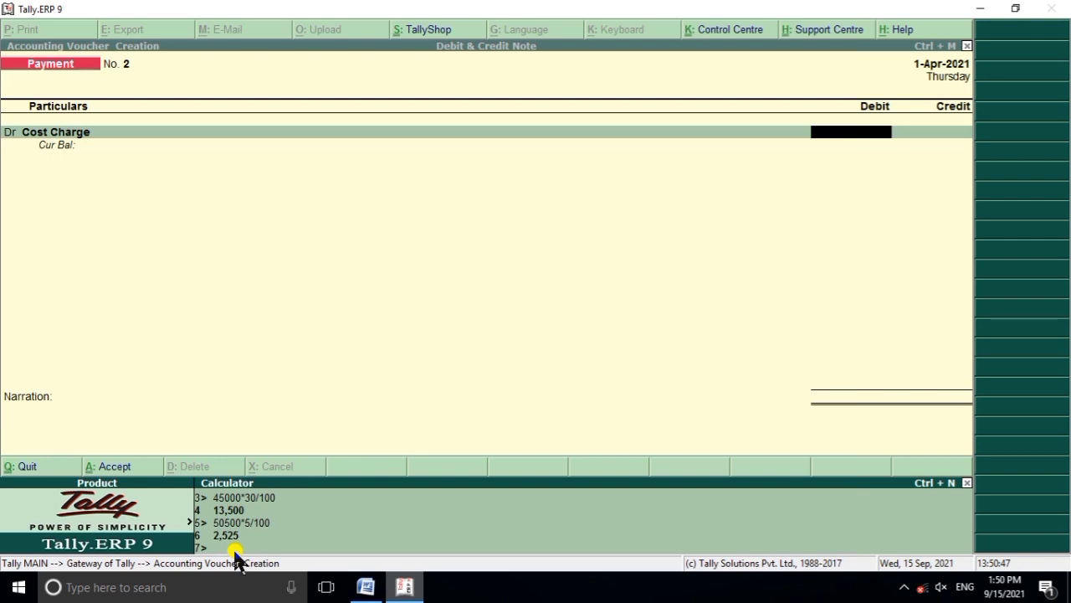
pyautogui.write('50500-2525')
pyautogui.press('Return')
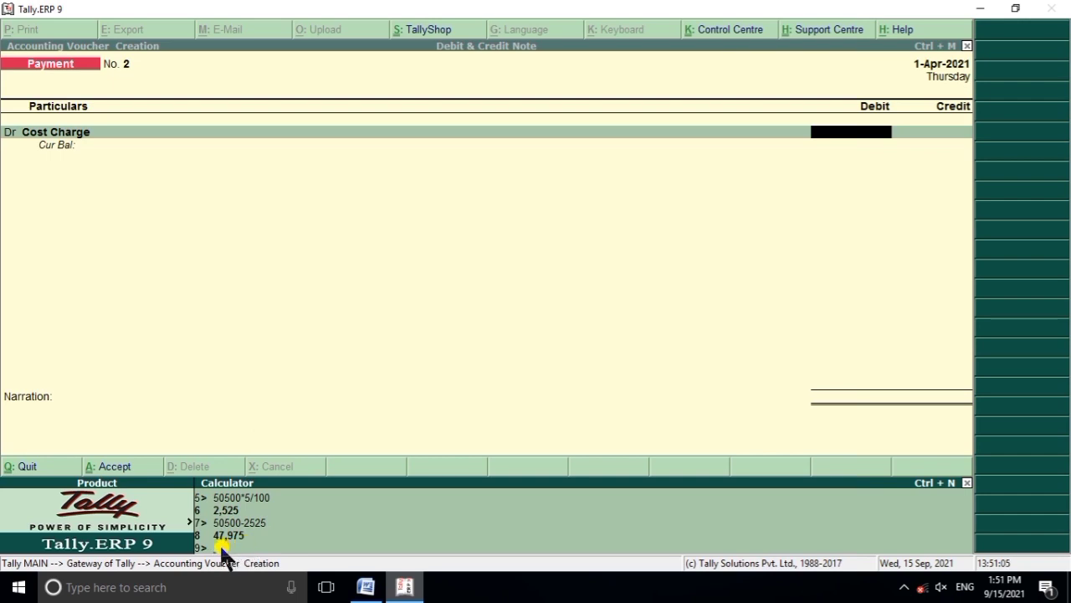
pyautogui.press('Escape')
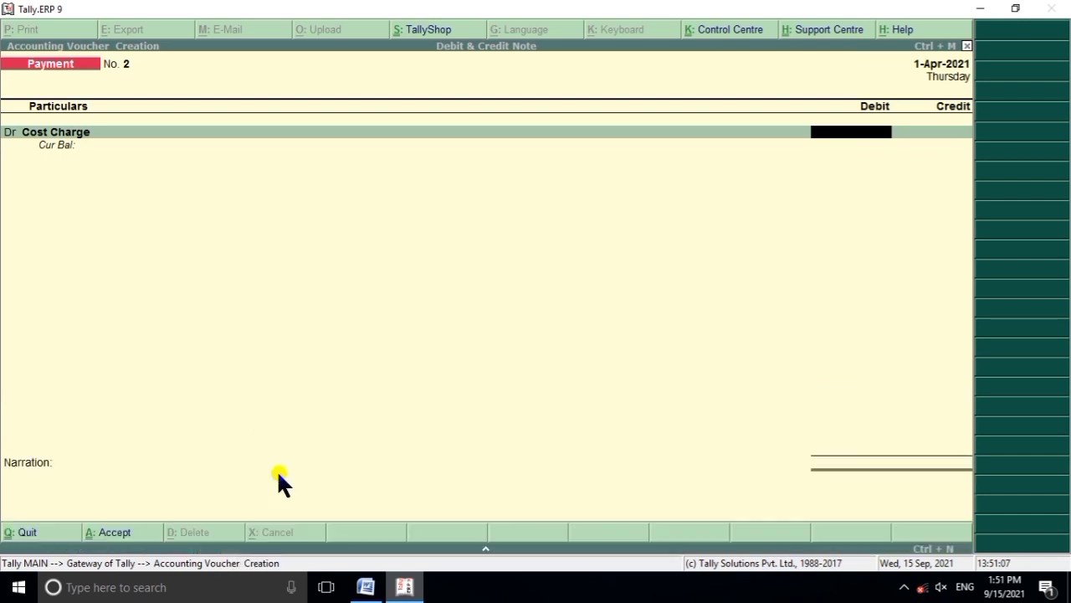
# Step: Debit Cost Charge with 47975, credit Cash with the same amount, leave the narration blank and save the payment voucher
pyautogui.write('47')
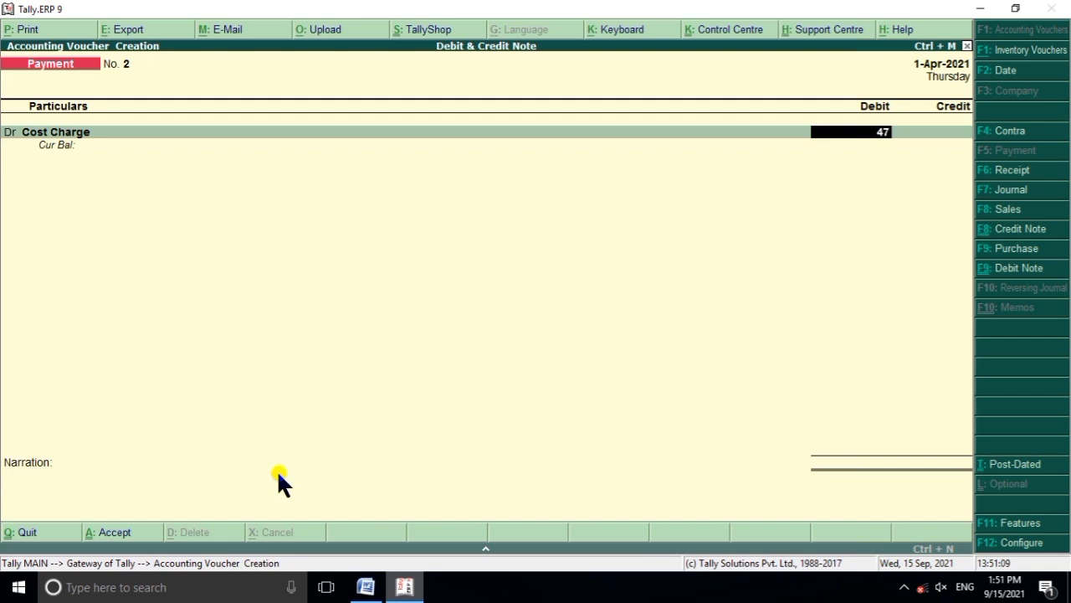
pyautogui.write('975')
pyautogui.press('Return')
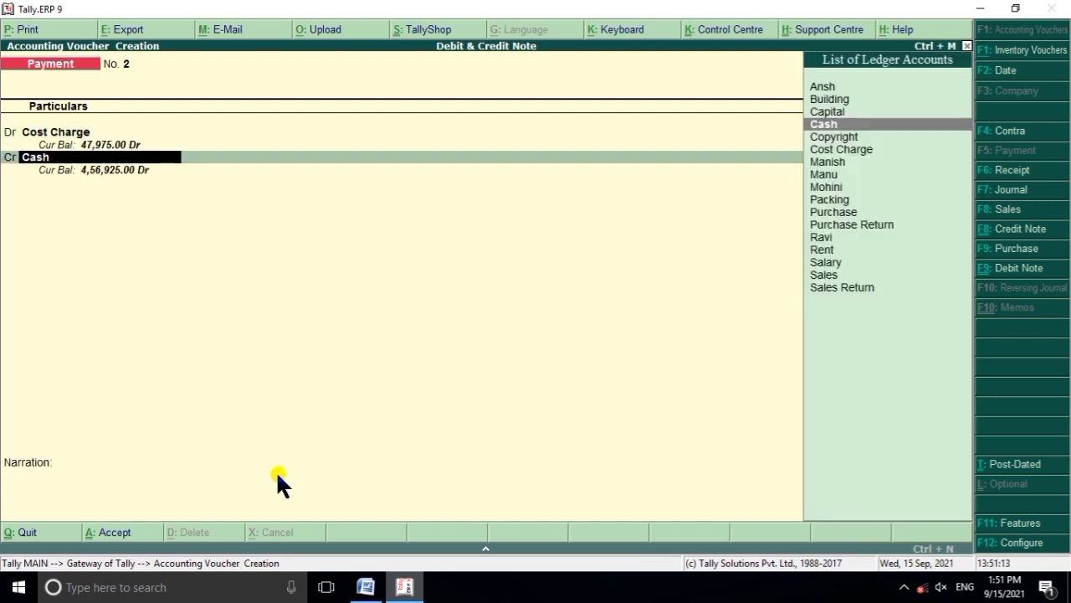
pyautogui.press('Return')
pyautogui.press('Return')
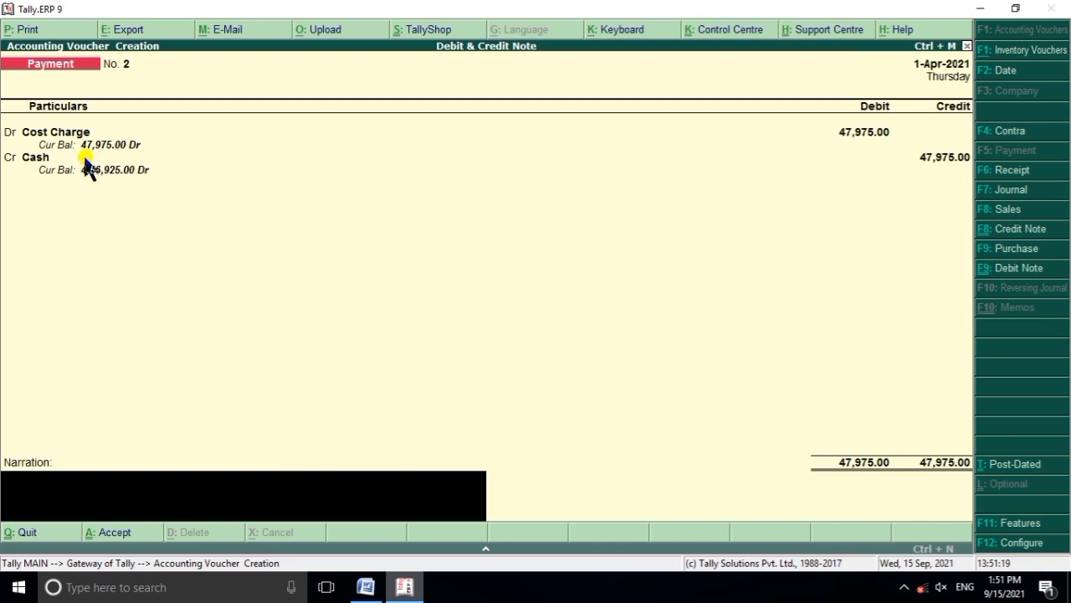
pyautogui.press('Return')
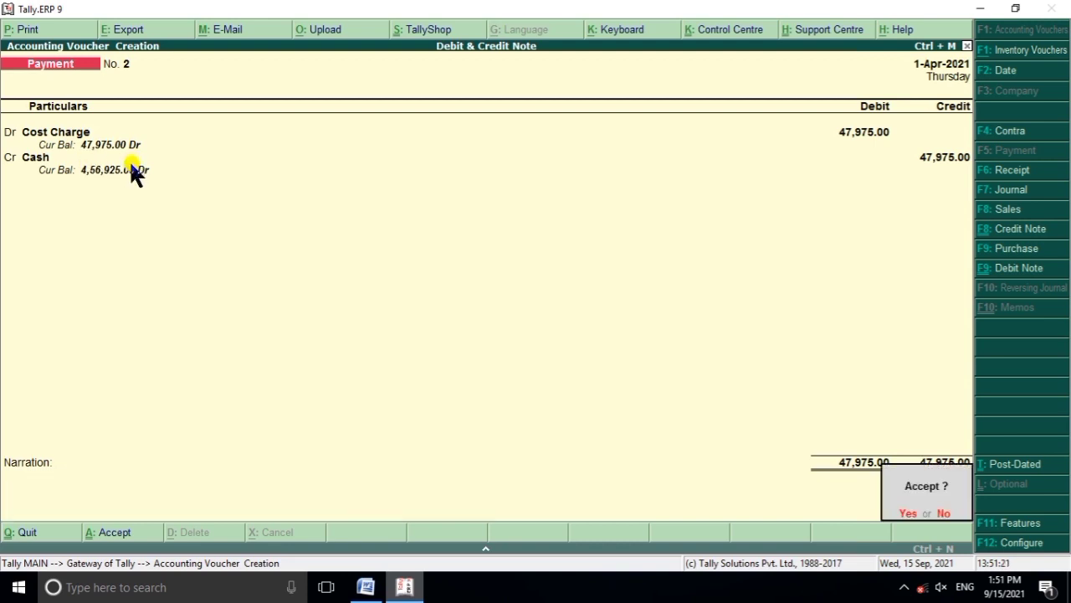
pyautogui.press('Return')
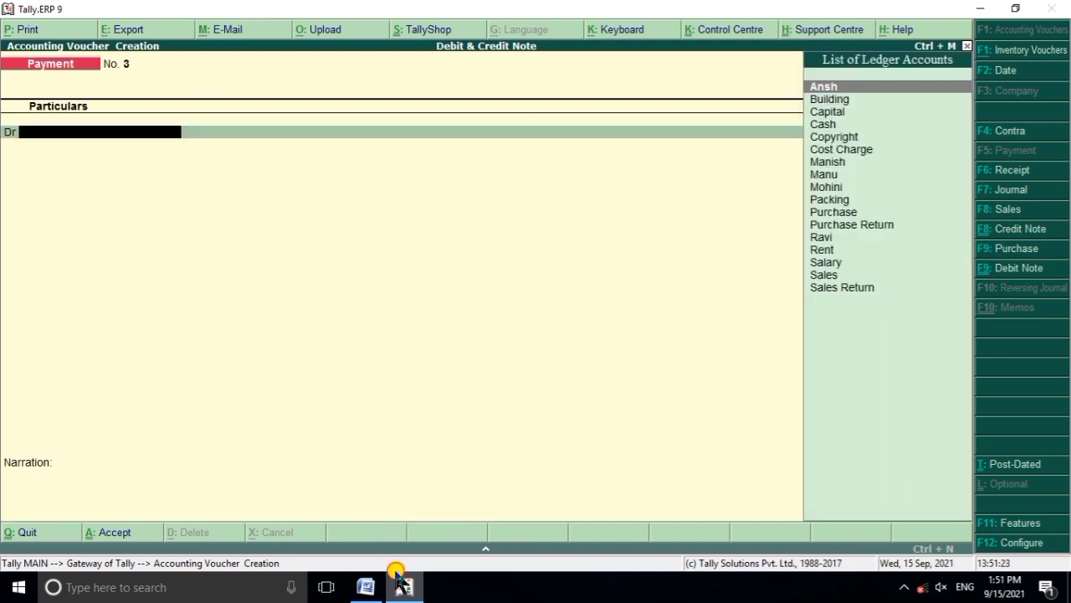
# Step: Read the 30th Apr. remaining-amount entry in Word and start a Tally.ERP 9 receipt crediting the 4th Apr. sale's customer with 69,600
pyautogui.click(366, 587)
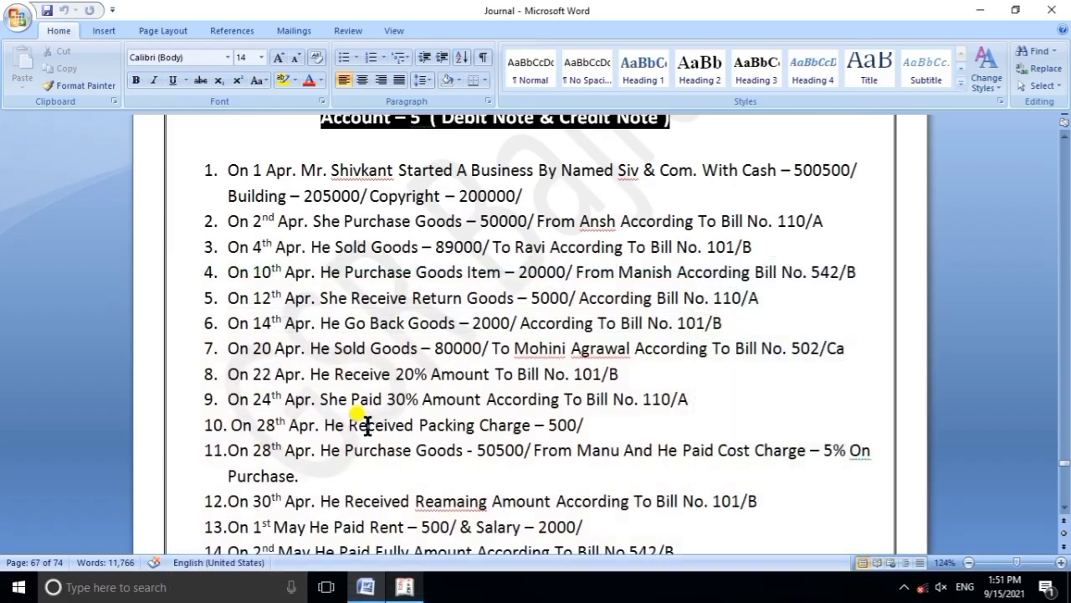
pyautogui.scroll(-1, 239, 471)
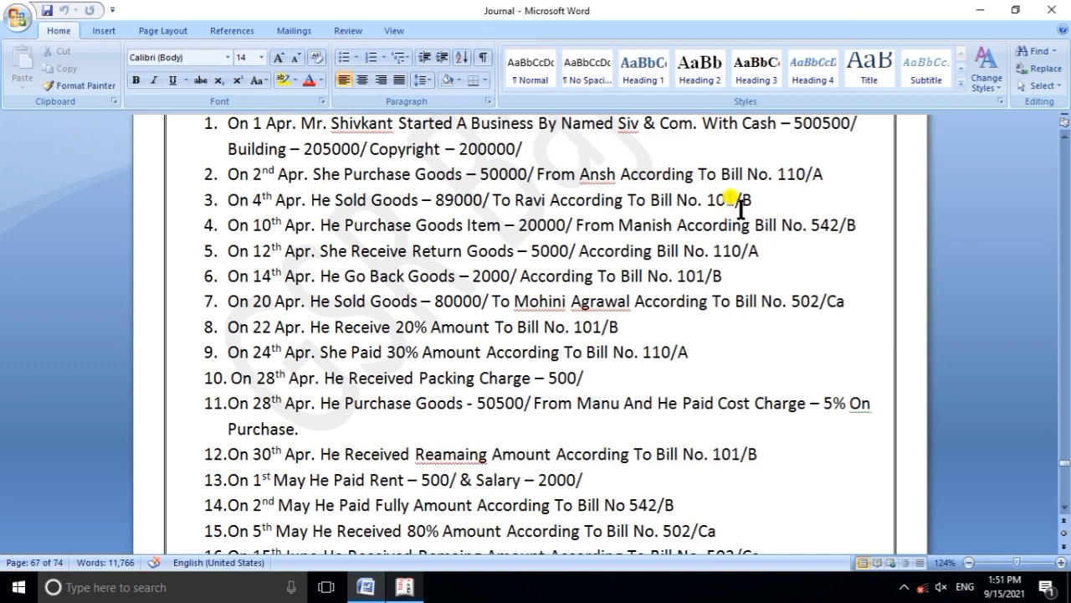
pyautogui.click(408, 583)
pyautogui.press('F6')
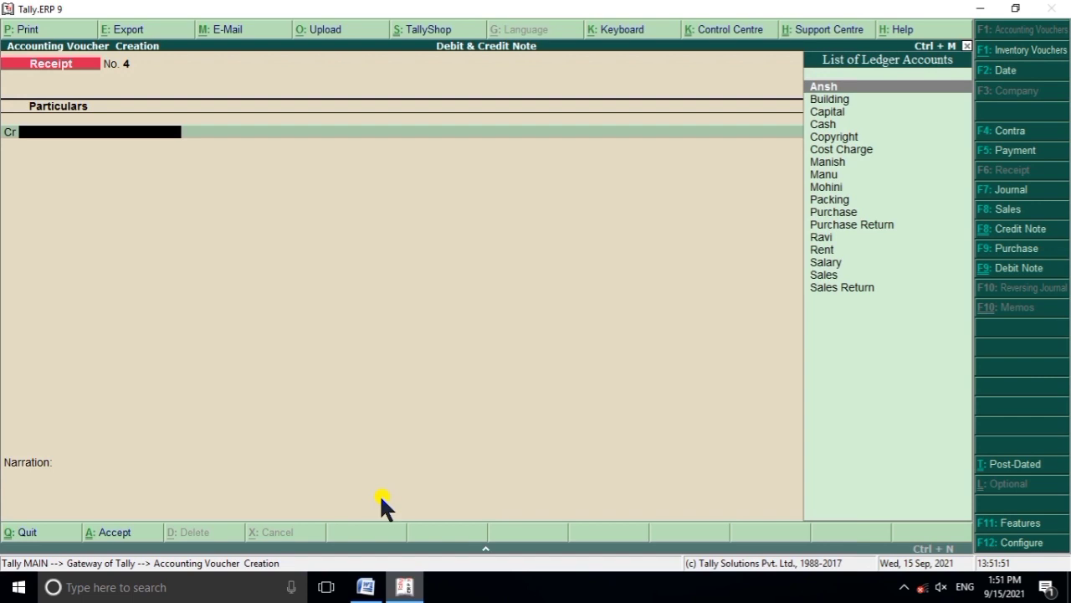
pyautogui.write('R')
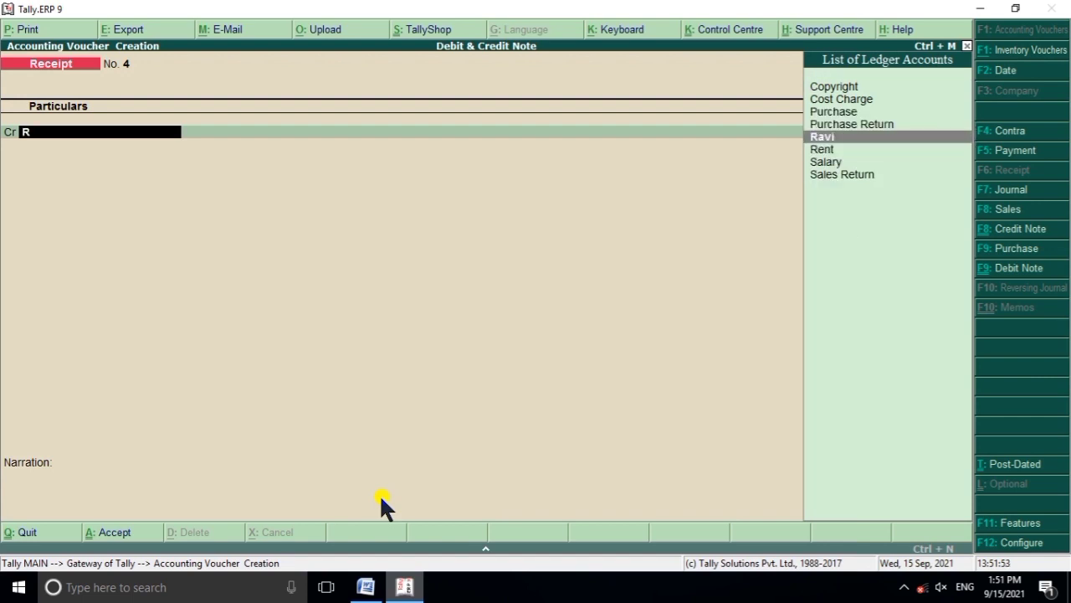
pyautogui.press('Return')
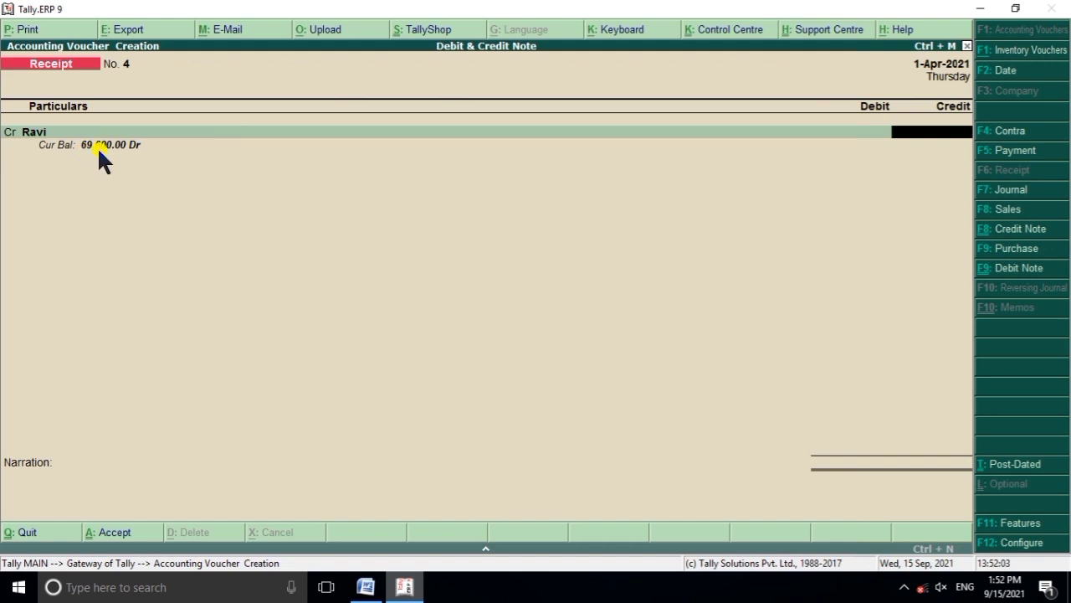
pyautogui.write('69,')
pyautogui.write('600')
pyautogui.press('Return')
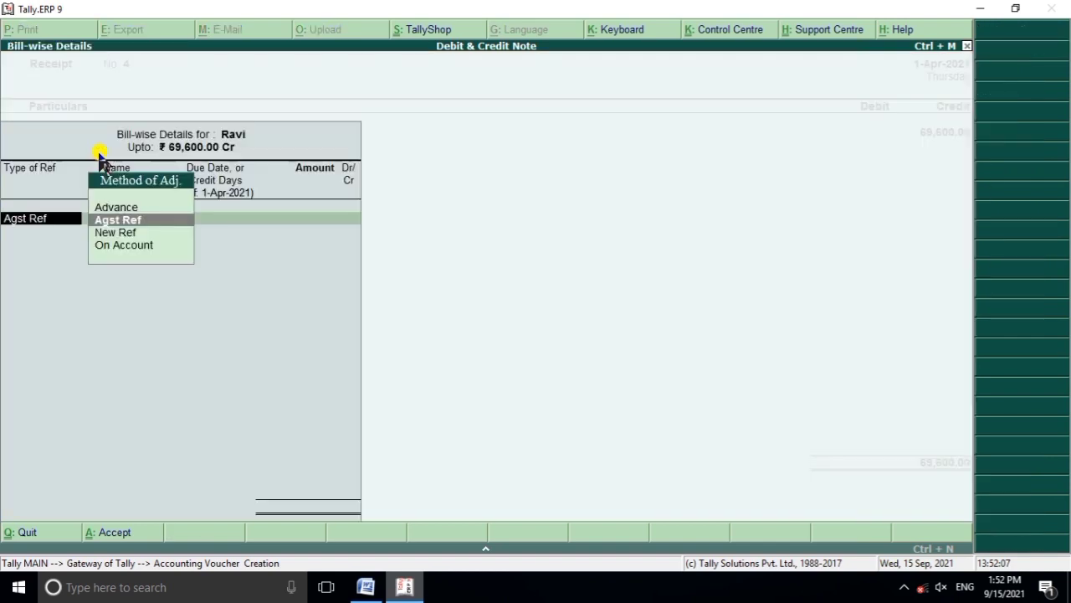
# Step: Allocate the 69,600 as Agst Ref 1, debit Cash, leave the narration blank and save the receipt voucher
pyautogui.press('Return')
pyautogui.press('Return')
pyautogui.press('Return')
pyautogui.press('Return')
pyautogui.press('Return')
pyautogui.press('Return')
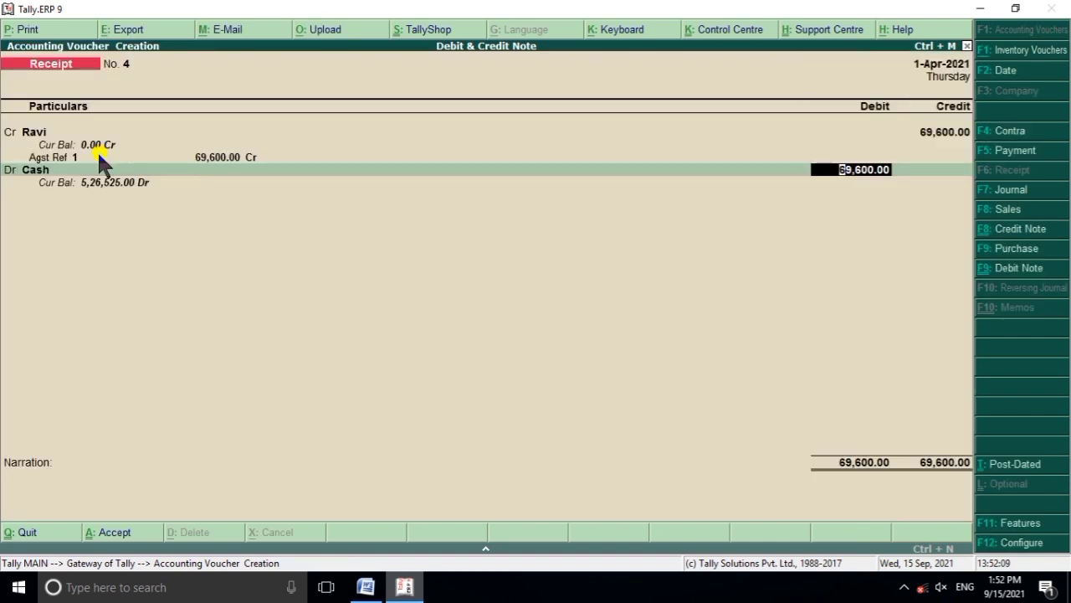
pyautogui.press('Return')
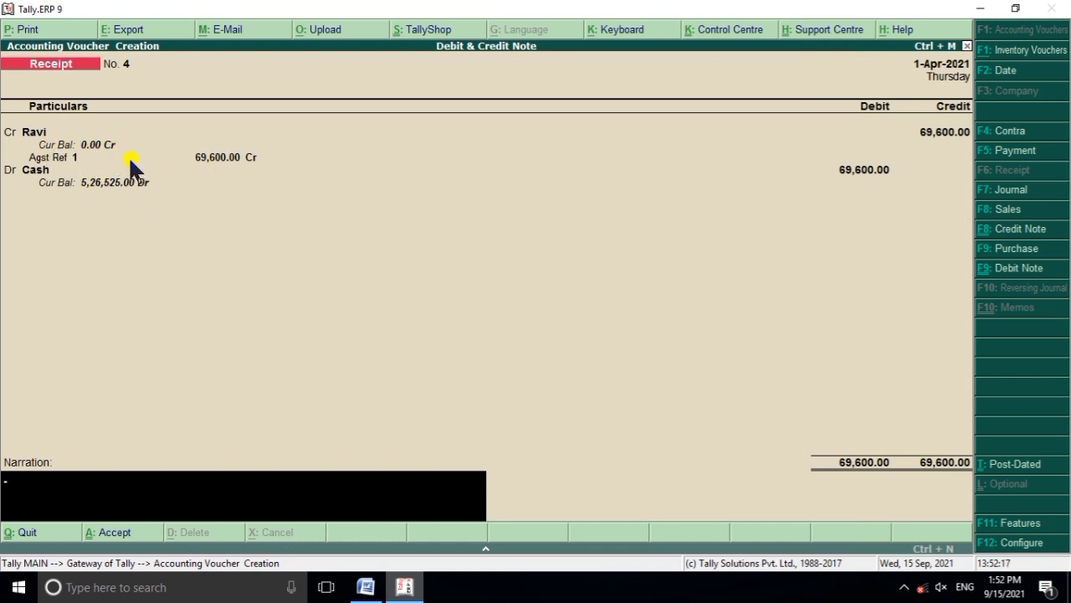
pyautogui.press('Return')
pyautogui.press('Return')
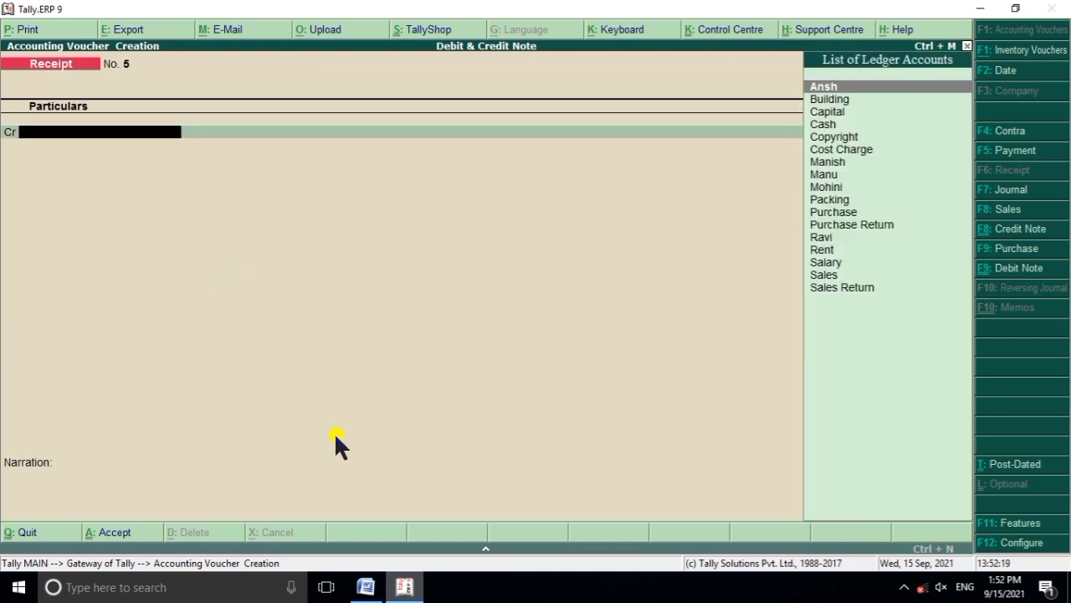
# Step: Read the 1st May rent and salary entry in Word and start a Tally.ERP 9 payment voucher debiting Rent with 500
pyautogui.click(405, 586)
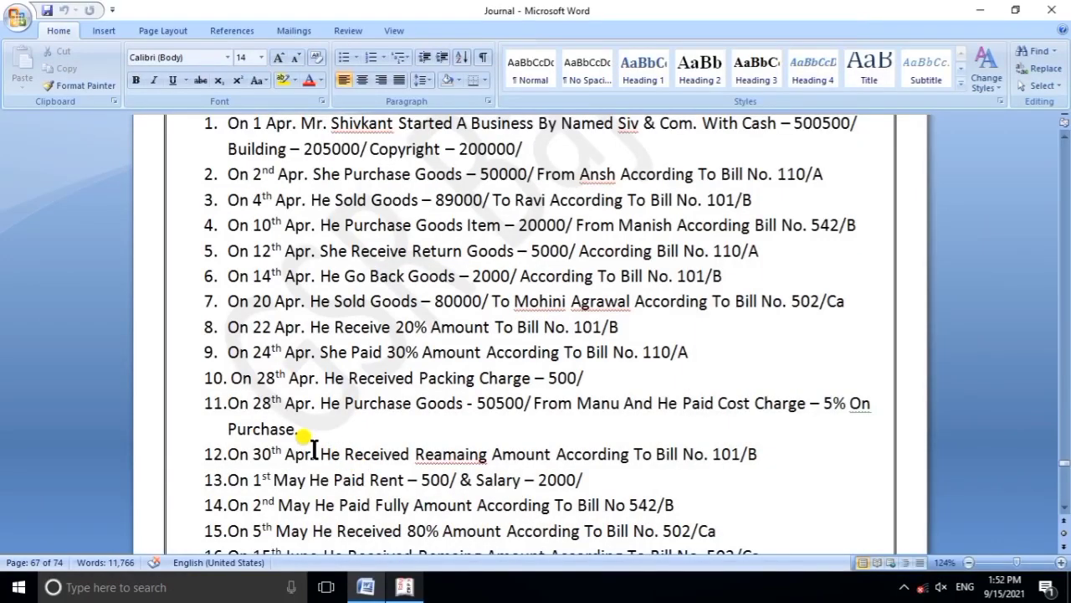
pyautogui.scroll(-2, 310, 445)
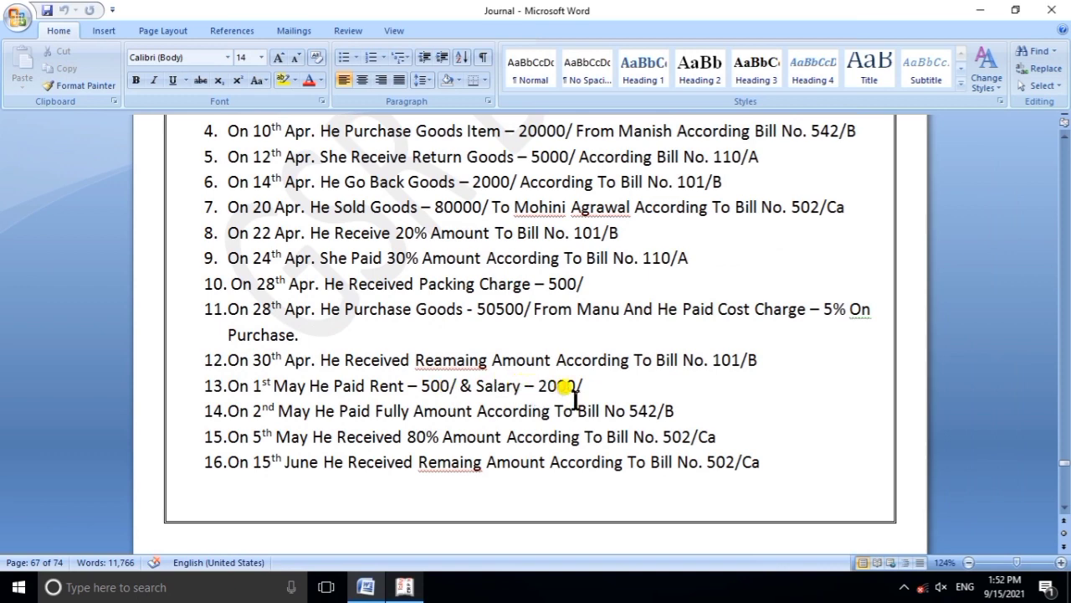
pyautogui.click(404, 587)
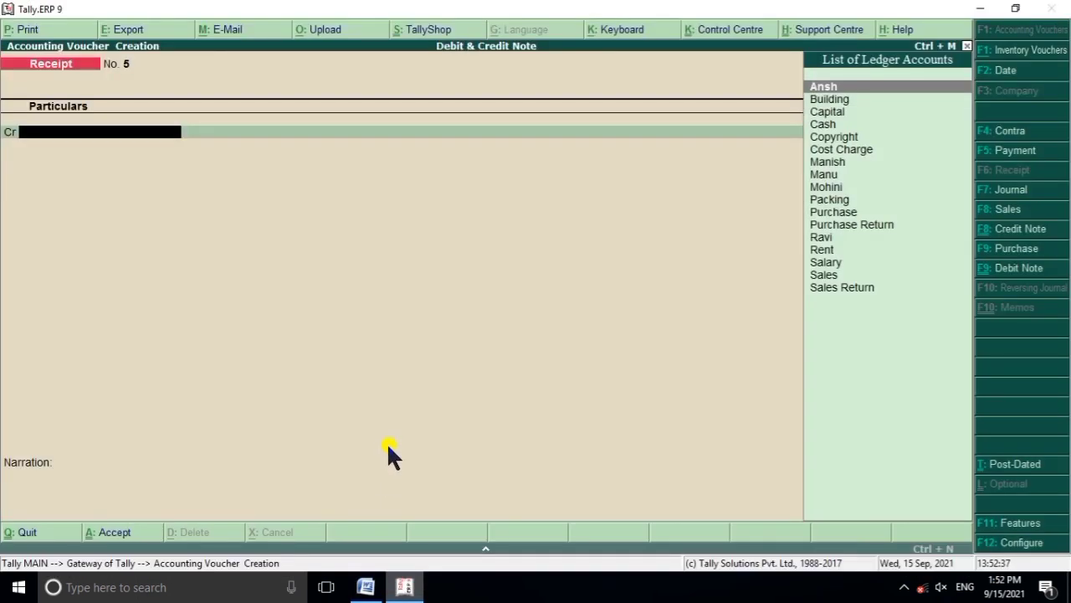
pyautogui.press('F5')
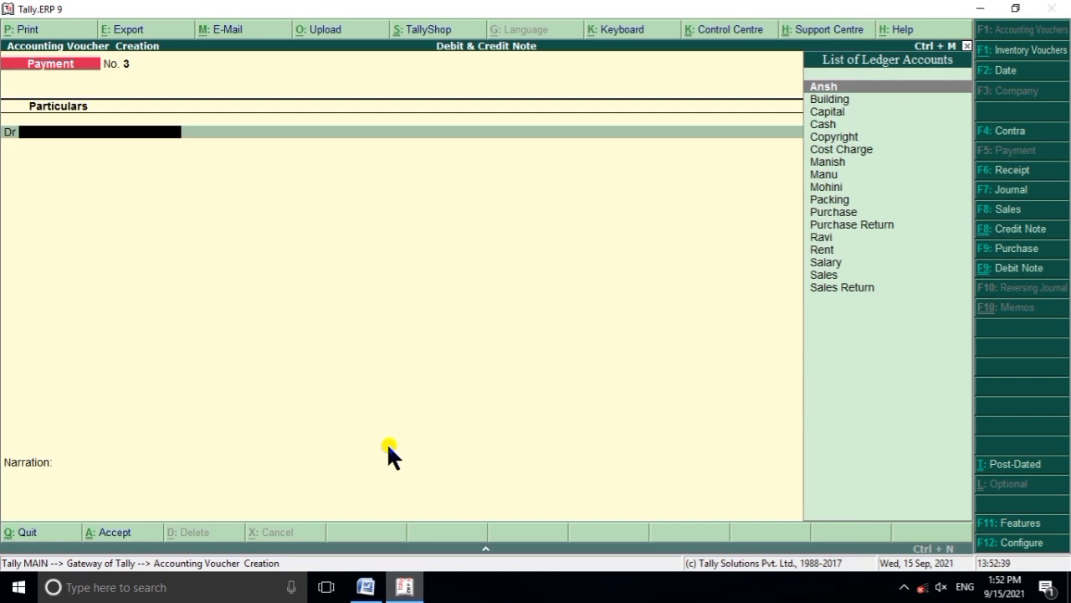
pyautogui.write('R')
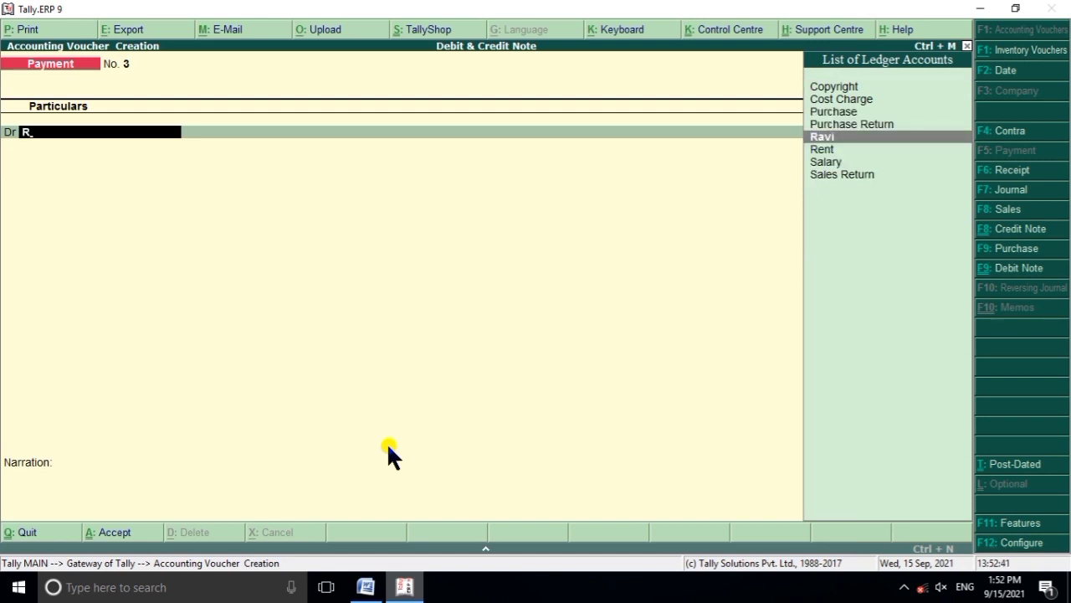
pyautogui.press('Down')
pyautogui.press('Return')
pyautogui.write('500')
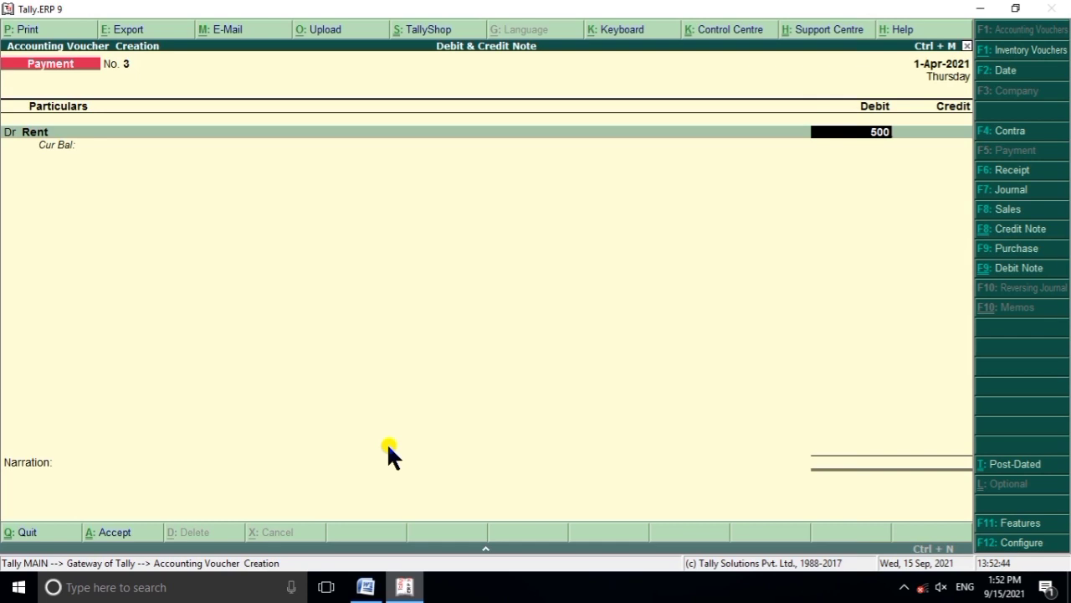
pyautogui.press('Return')
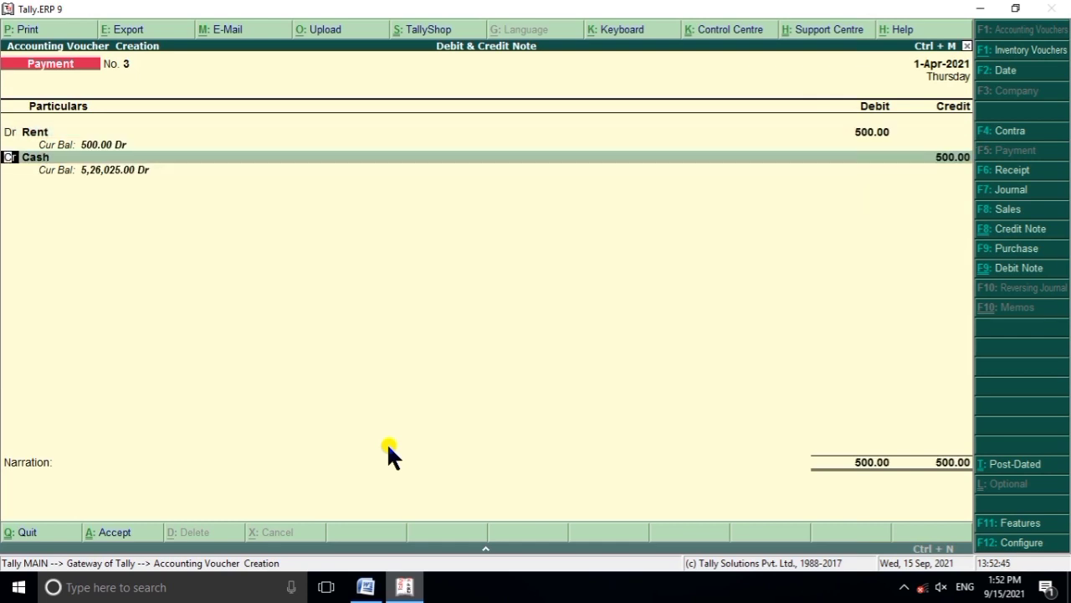
# Step: Add a second debit line for Salary with 2000 to the payment voucher
pyautogui.press('d')
pyautogui.press('Return')
pyautogui.write('S')
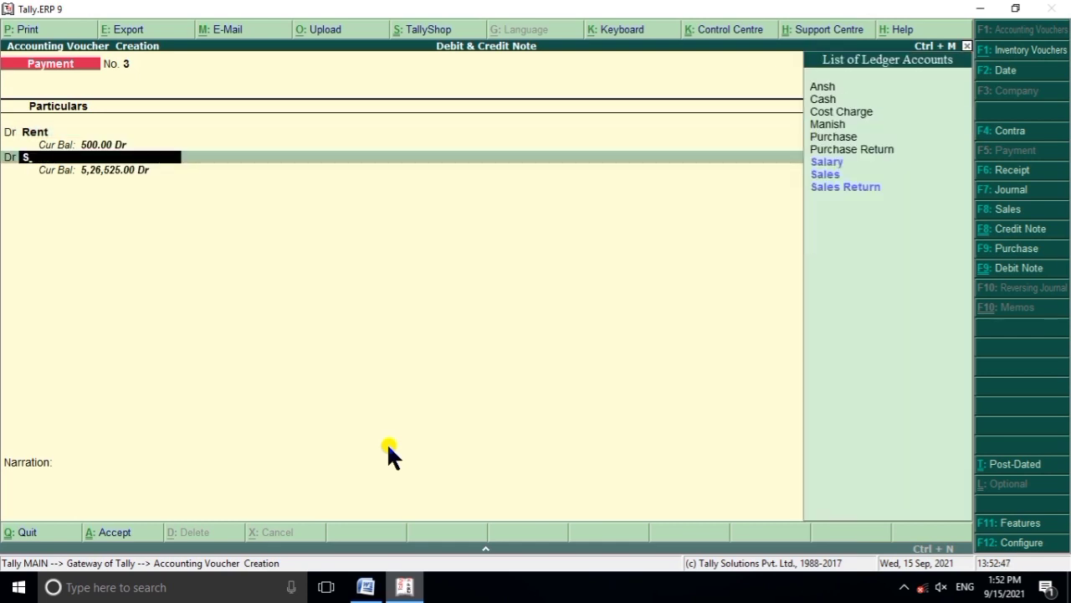
pyautogui.press('Down')
pyautogui.press('Up')
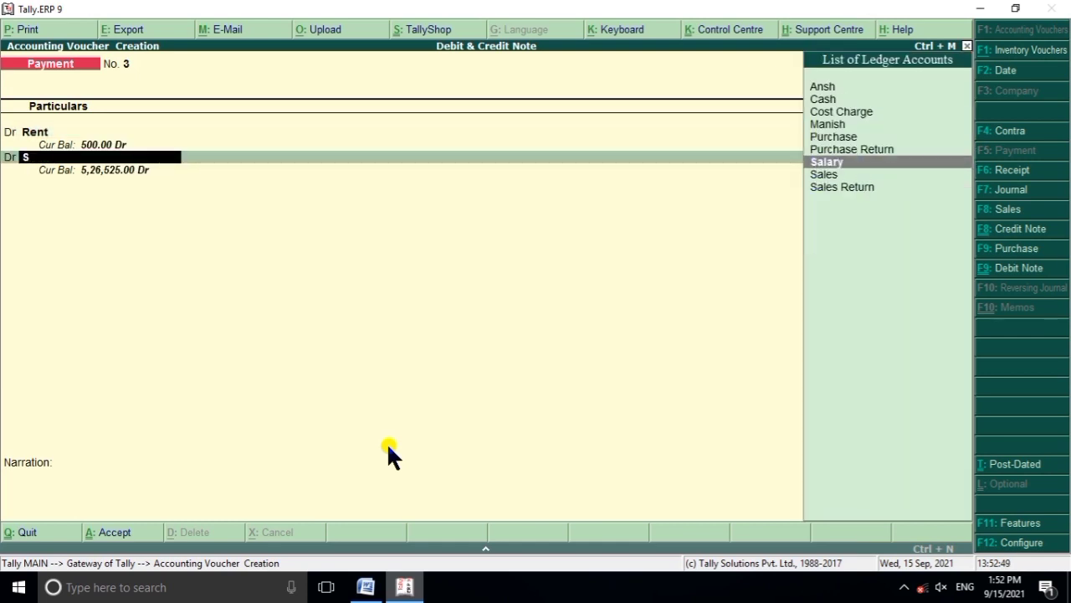
pyautogui.press('Return')
pyautogui.write('2000')
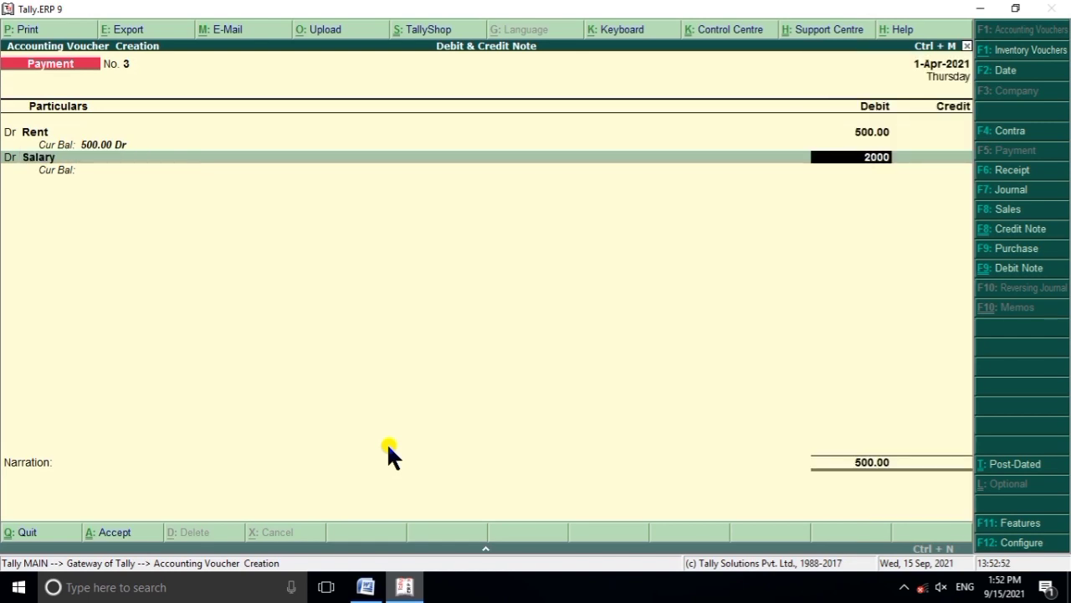
pyautogui.press('Return')
# Step: Credit Cash with 2,500, leave the narration blank and save the rent and salary payment voucher
pyautogui.press('Return')
pyautogui.press('Return')
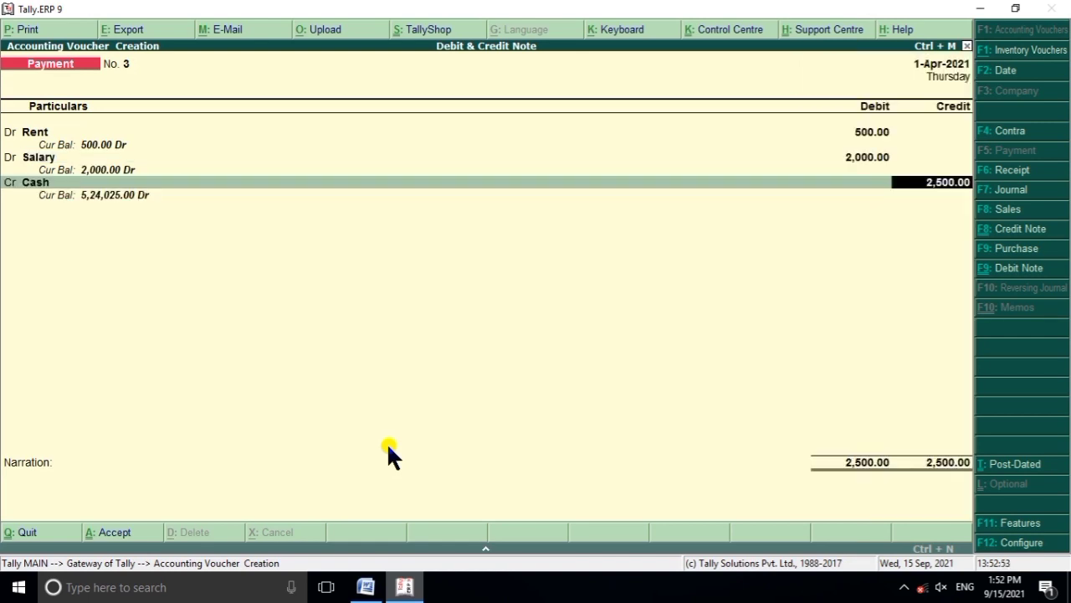
pyautogui.press('Return')
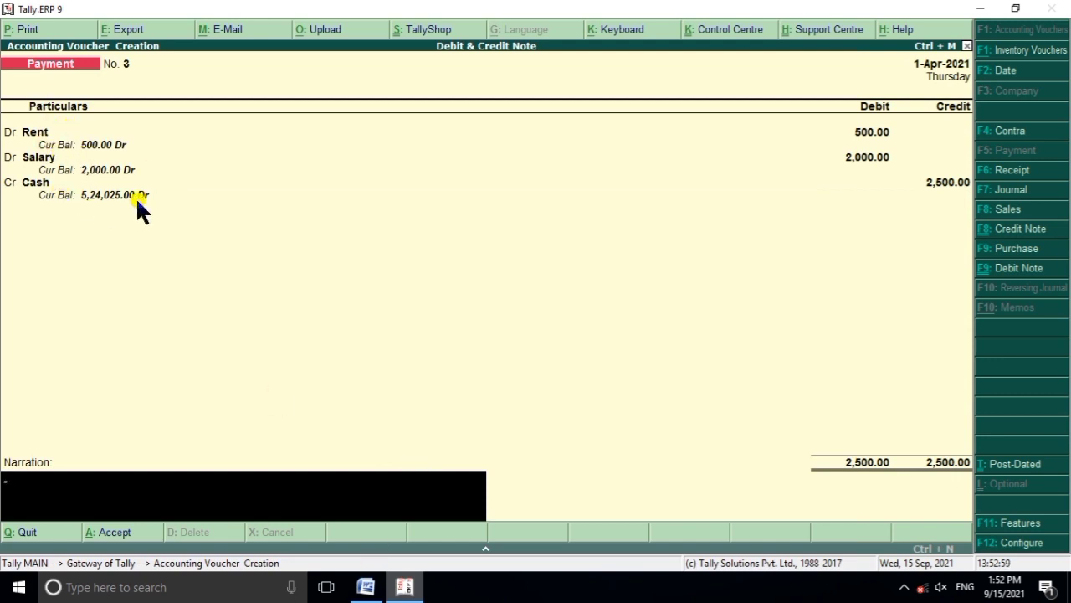
pyautogui.press('Return')
pyautogui.press('Return')
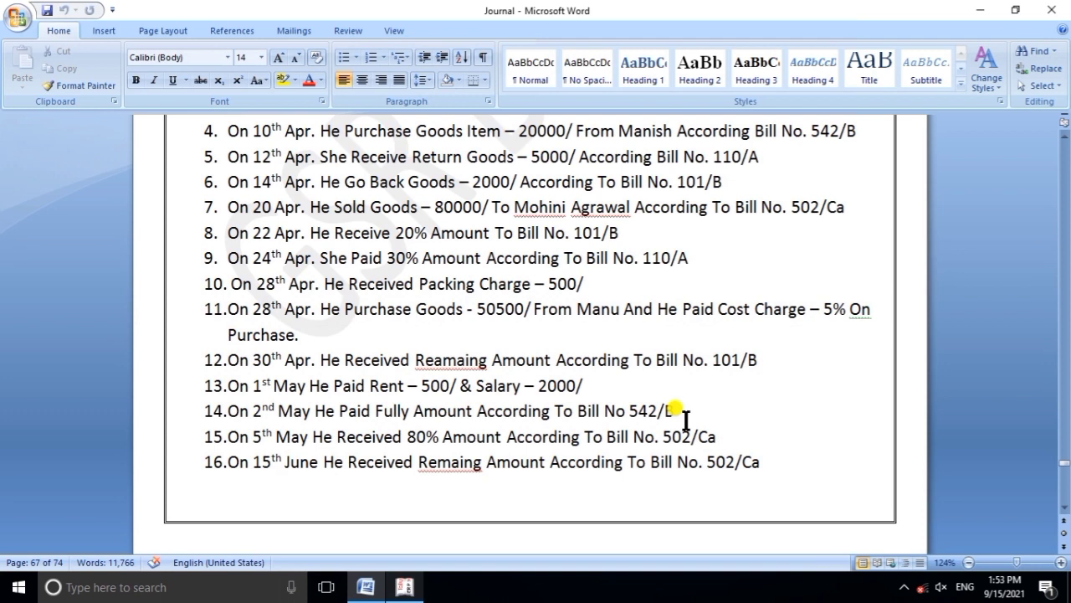
# Step: Read the 2nd May full-payment entry in Word and start a Tally.ERP 9 payment debiting the 10th Apr. purchase's supplier with 20000
pyautogui.scroll(1, 684, 417)
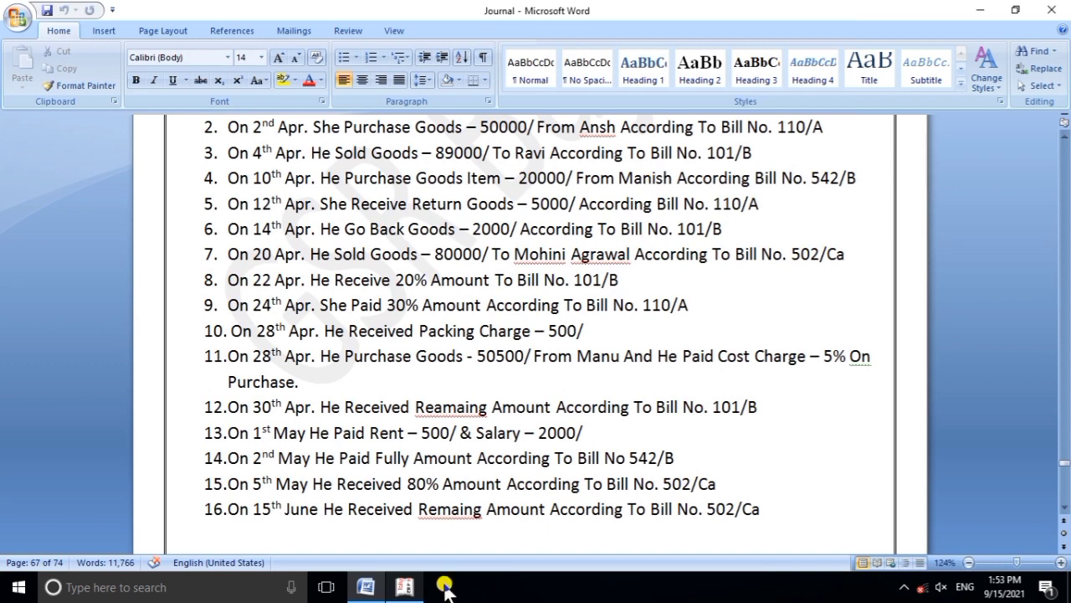
pyautogui.click(404, 586)
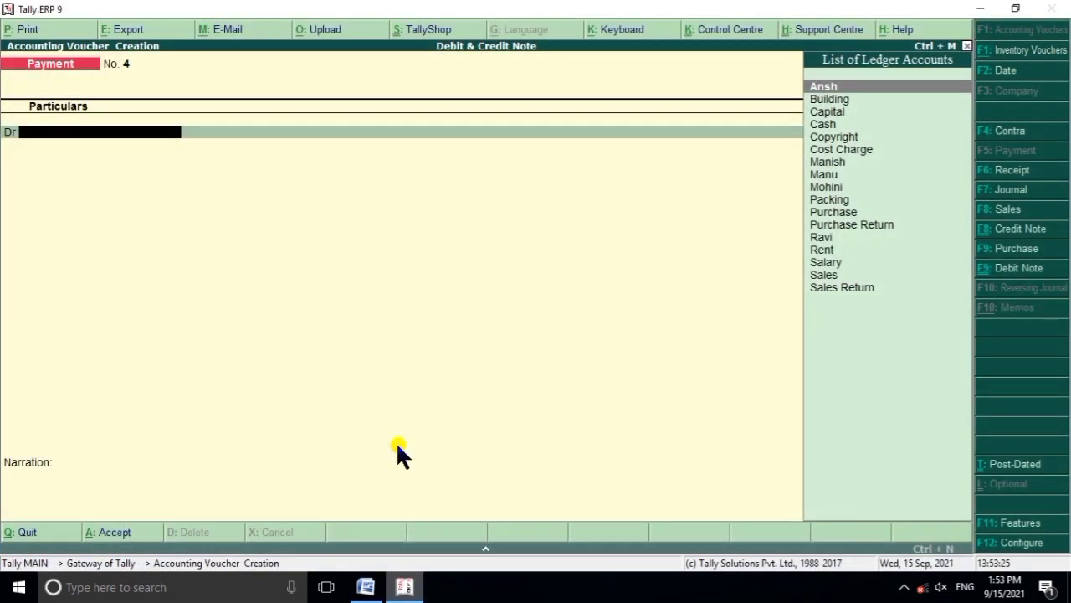
pyautogui.write('M')
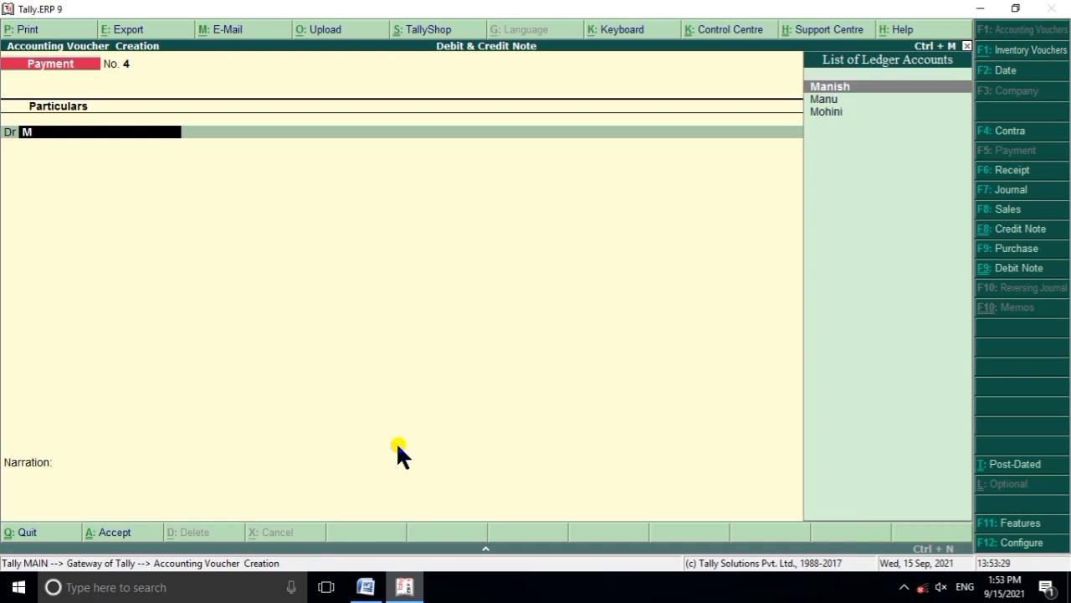
pyautogui.press('Return')
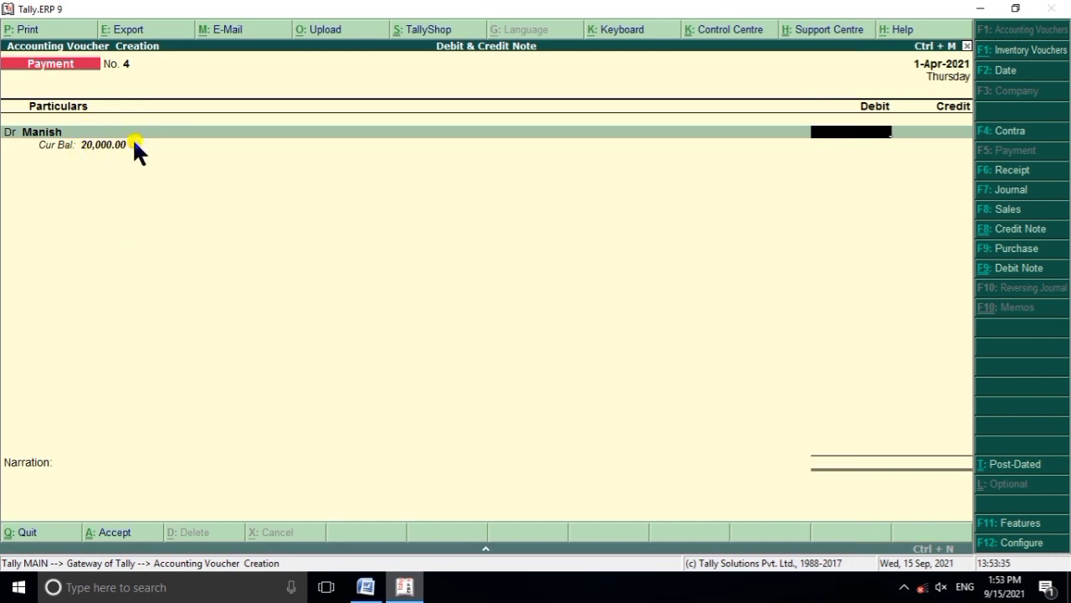
pyautogui.write('20000')
# Step: Allocate the 20,000 as Agst Ref Bill No. 542/b, credit Cash, leave the narration blank and save the payment voucher
pyautogui.press('Return')
pyautogui.press('Return')
pyautogui.press('Return')
pyautogui.press('Return')
pyautogui.press('Return')
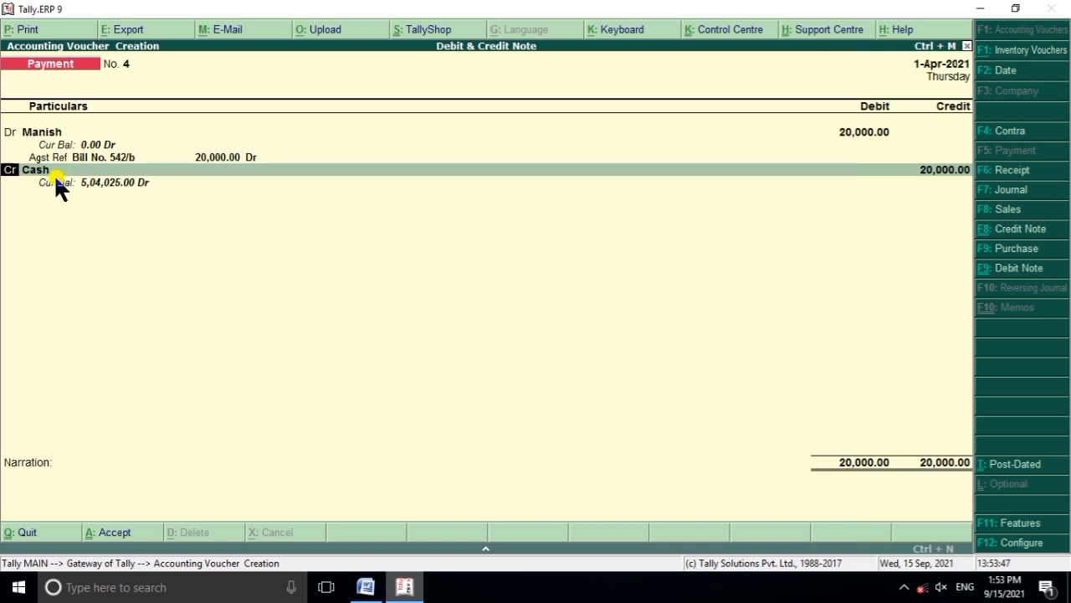
pyautogui.press('Return')
pyautogui.press('Return')
pyautogui.press('Return')
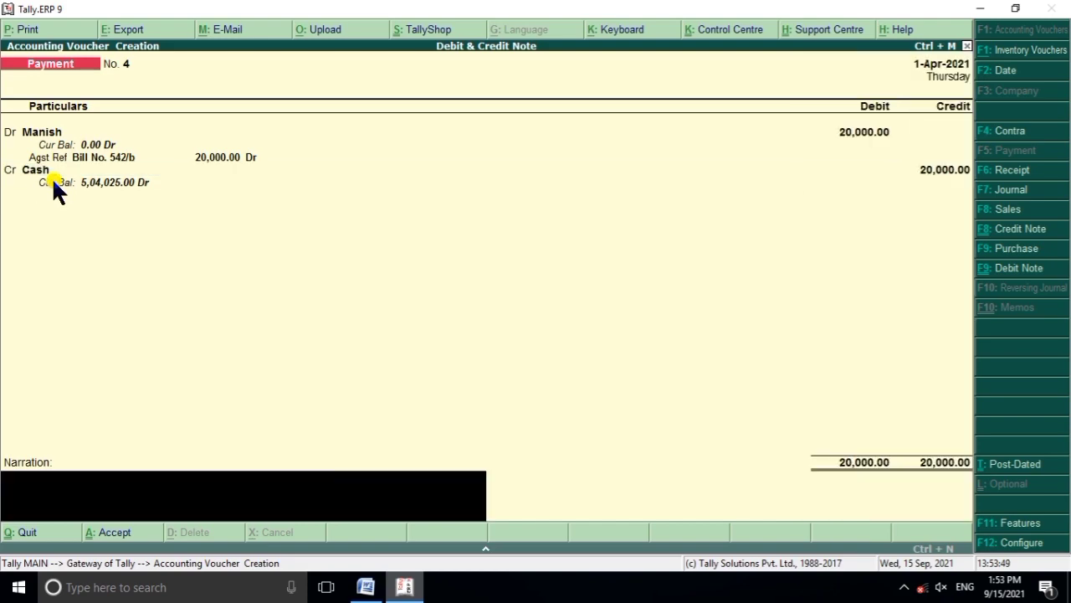
pyautogui.press('Return')
pyautogui.press('Return')
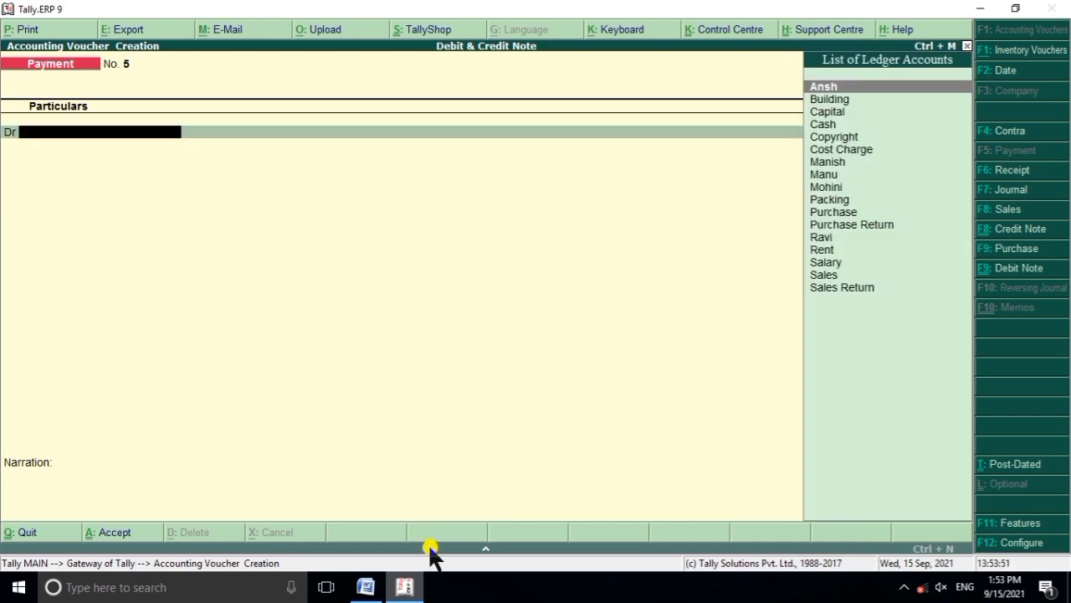
# Step: Read the 5th May 80% entry in Word and start a Tally.ERP 9 receipt crediting the 20 Apr. sale's customer
pyautogui.click(410, 584)
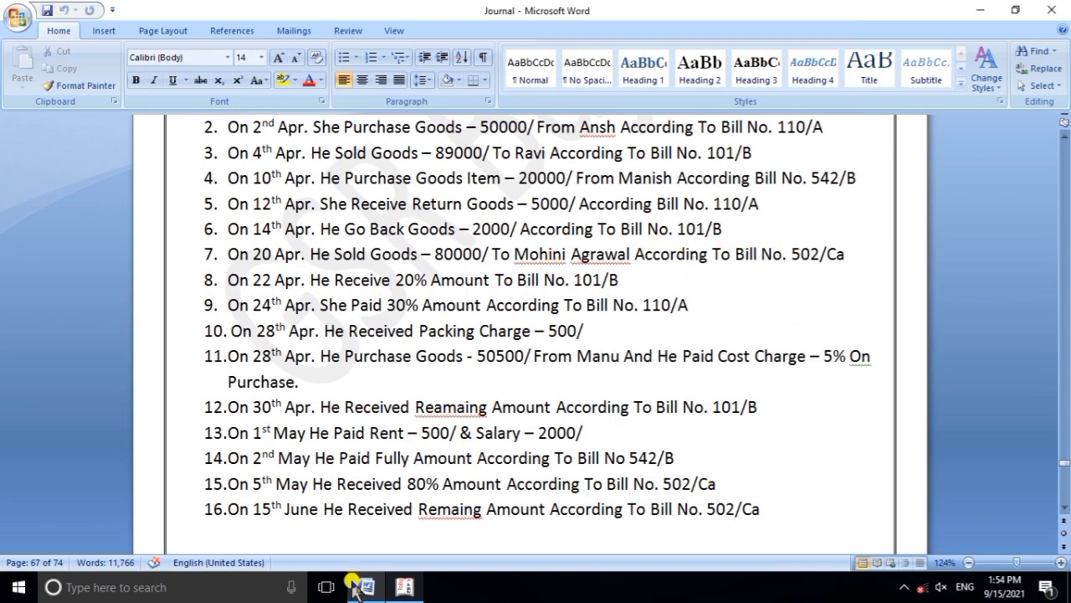
pyautogui.click(404, 587)
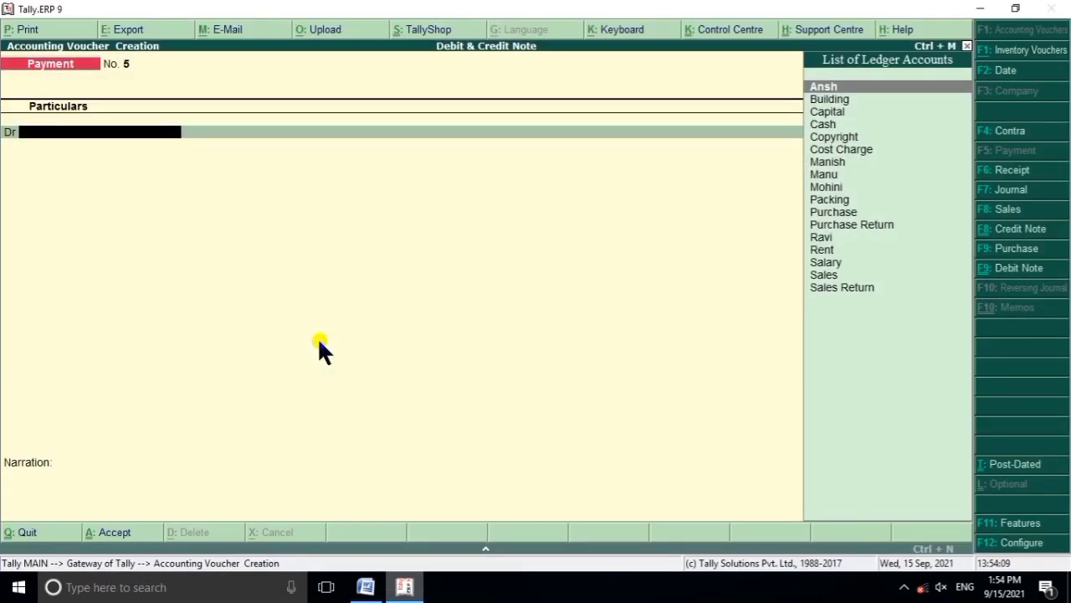
pyautogui.press('F6')
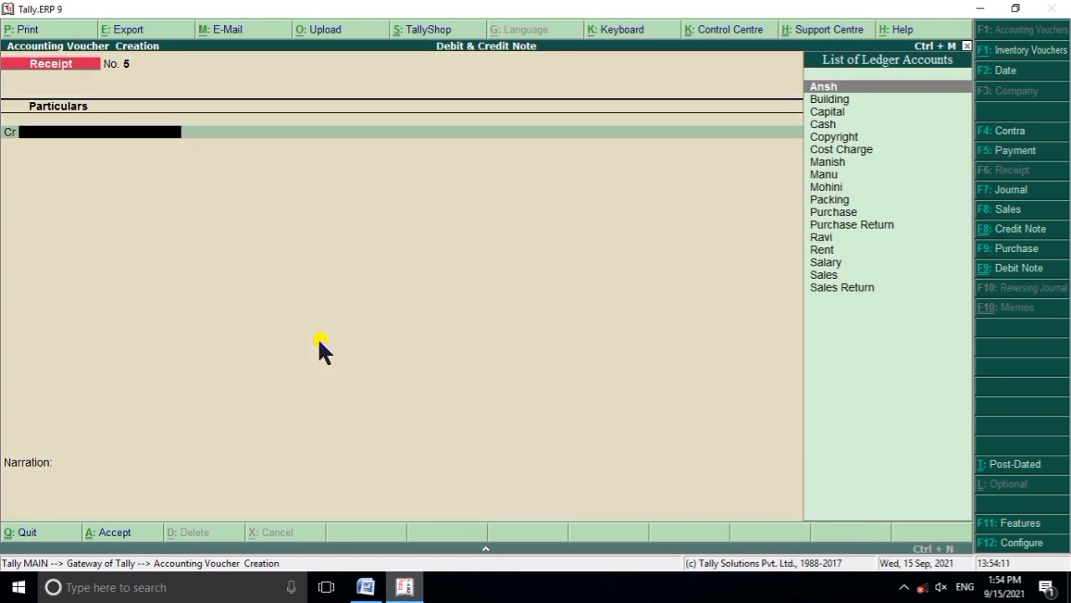
pyautogui.write('M')
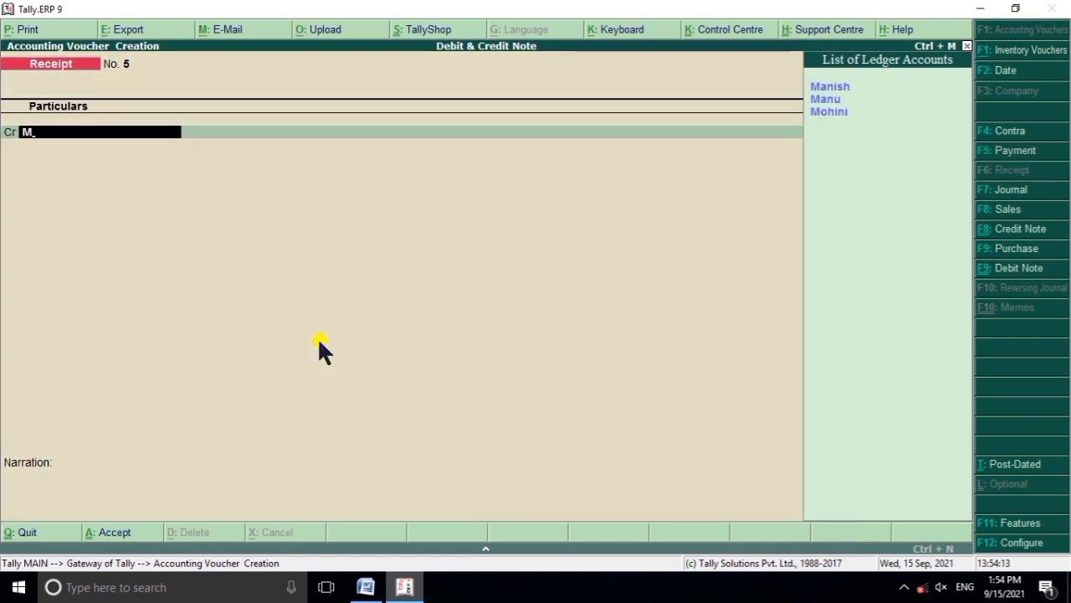
pyautogui.press('Down')
pyautogui.press('Up')
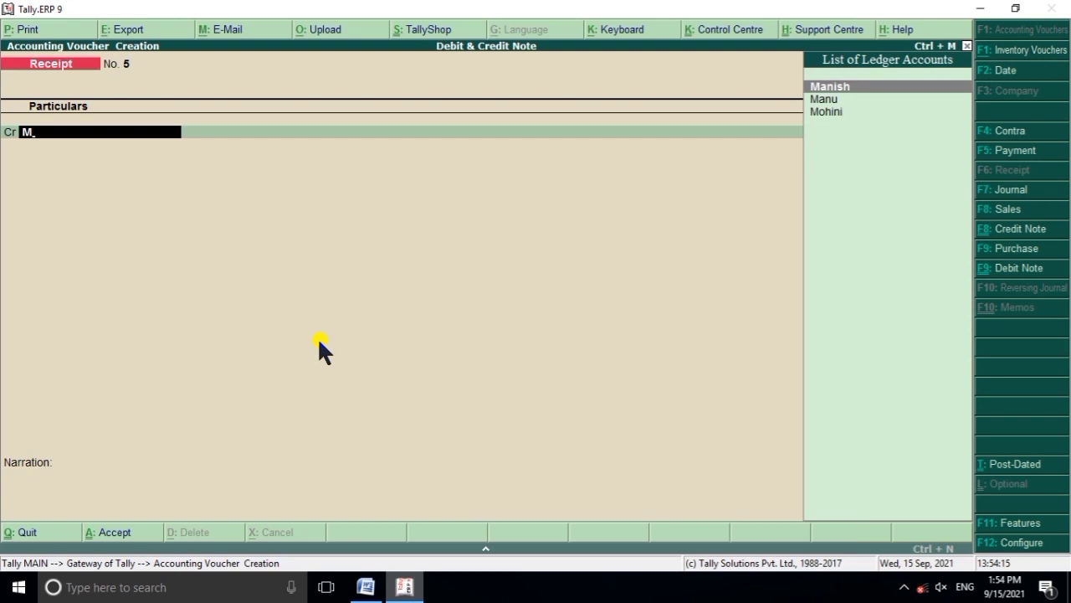
pyautogui.press('Down')
pyautogui.press('Down')
pyautogui.press('Return')
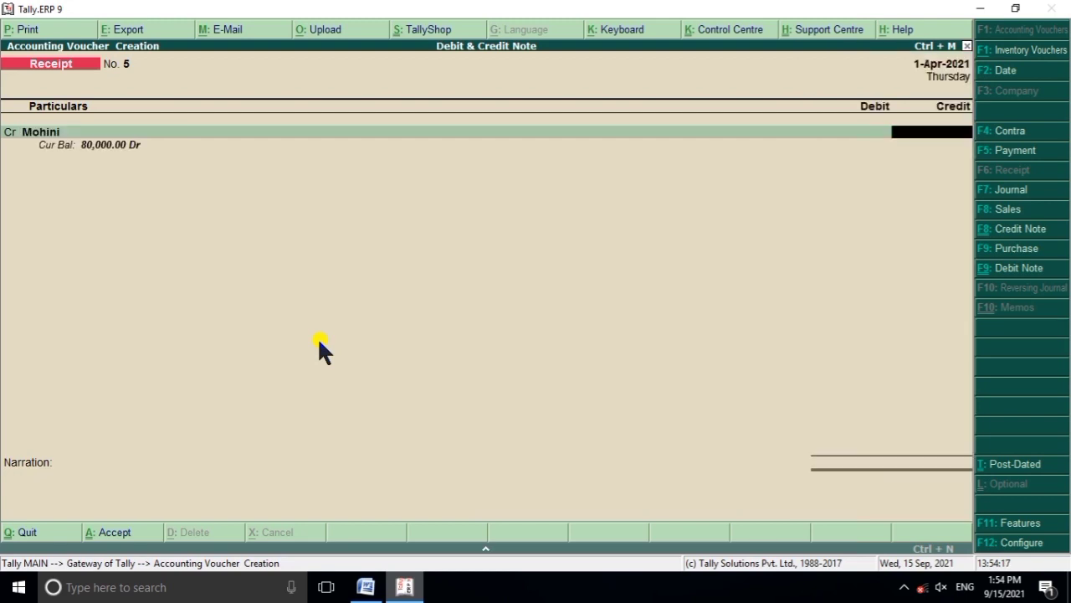
# Step: Calculate 80000*80/100 in the built-in calculator and enter 64,000 as the customer's credit amount
pyautogui.hotkey('ctrl', 'n')
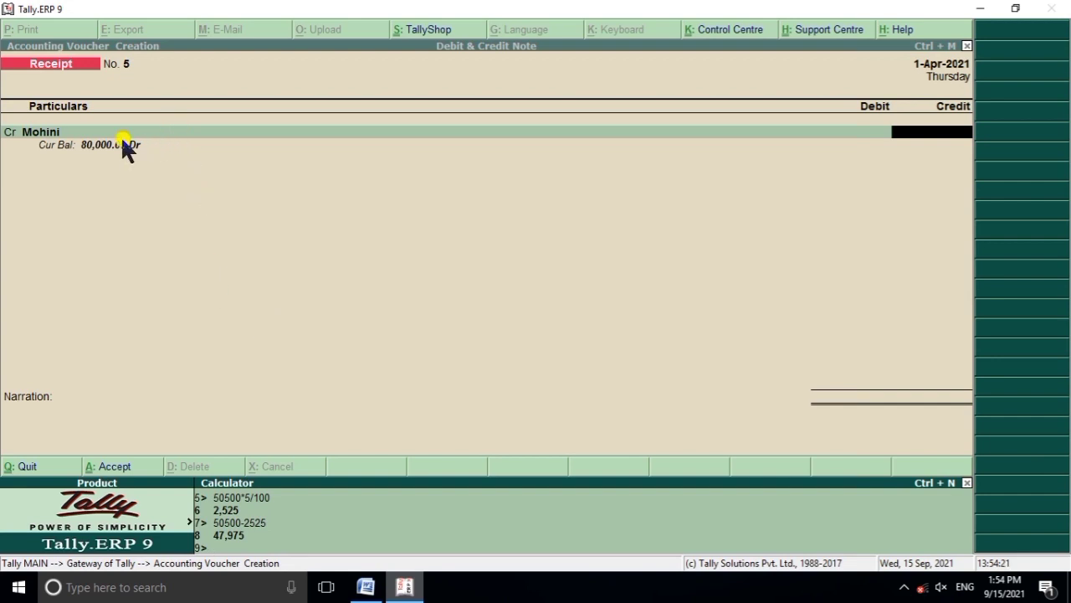
pyautogui.write('80000*80/100')
pyautogui.press('Return')
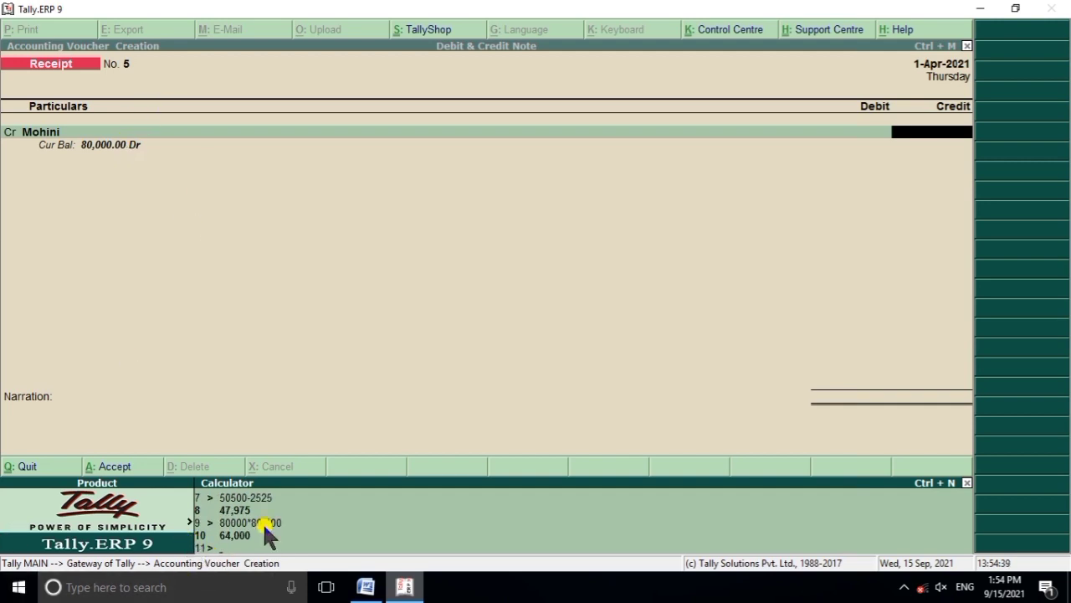
pyautogui.hotkey('ctrl', 'm')
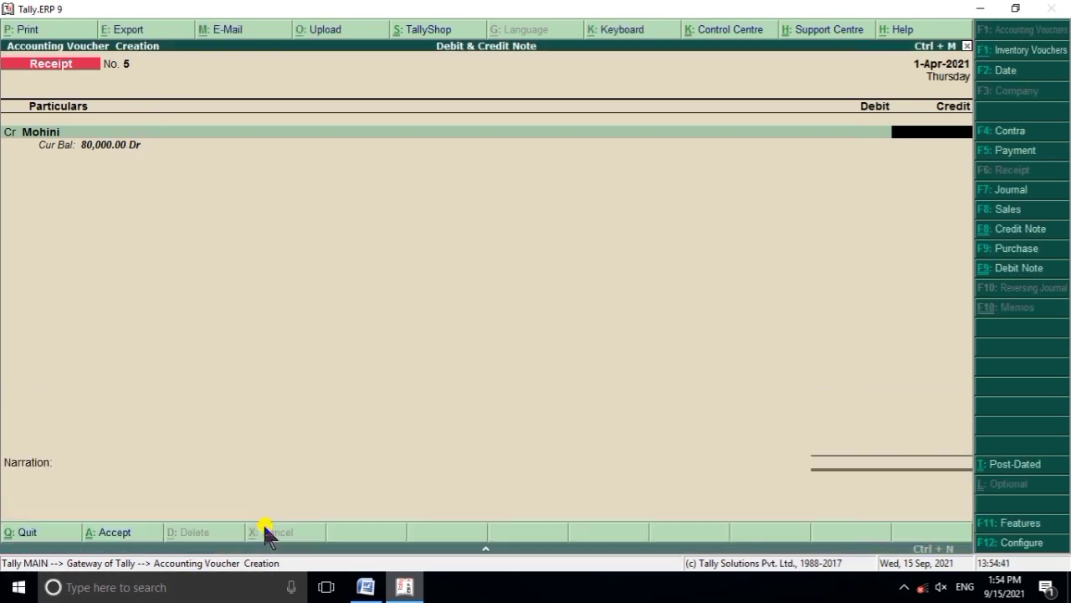
pyautogui.write('64,000')
# Step: Allocate the 64,000 as Agst Ref 2, debit Cash, leave the narration blank and save the receipt voucher
pyautogui.press('Return')
pyautogui.press('Return')
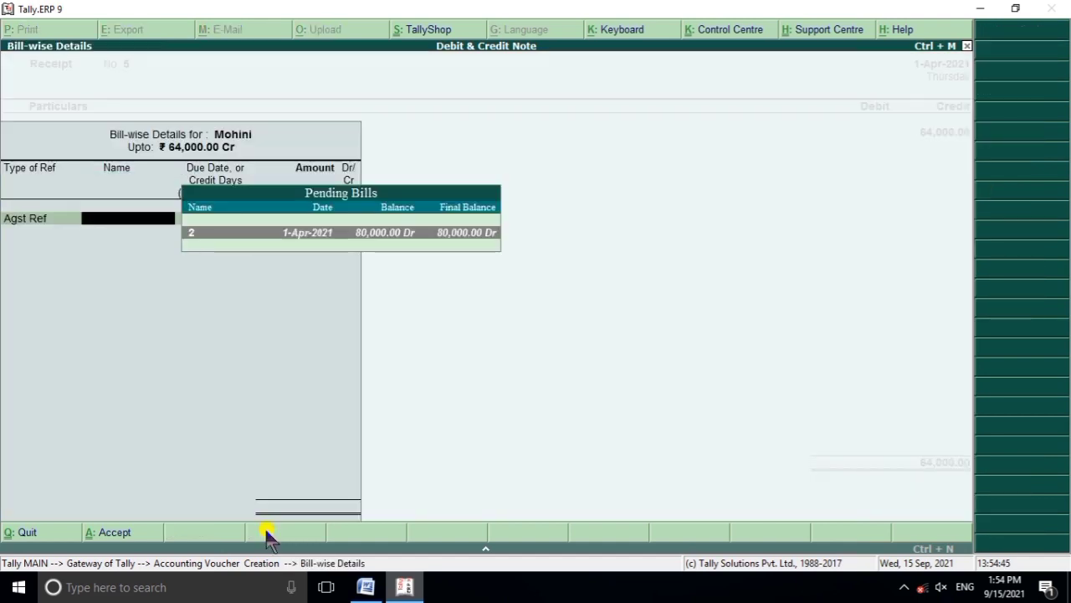
pyautogui.press('Return')
pyautogui.press('Return')
pyautogui.press('Return')
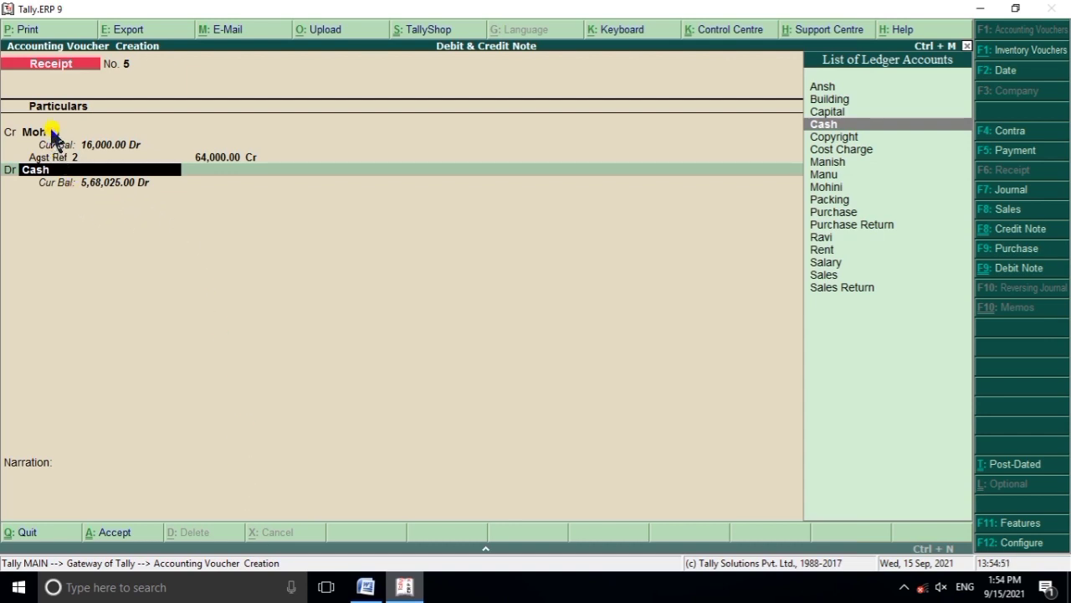
pyautogui.press('Return')
pyautogui.press('Return')
pyautogui.press('Return')
pyautogui.press('Return')
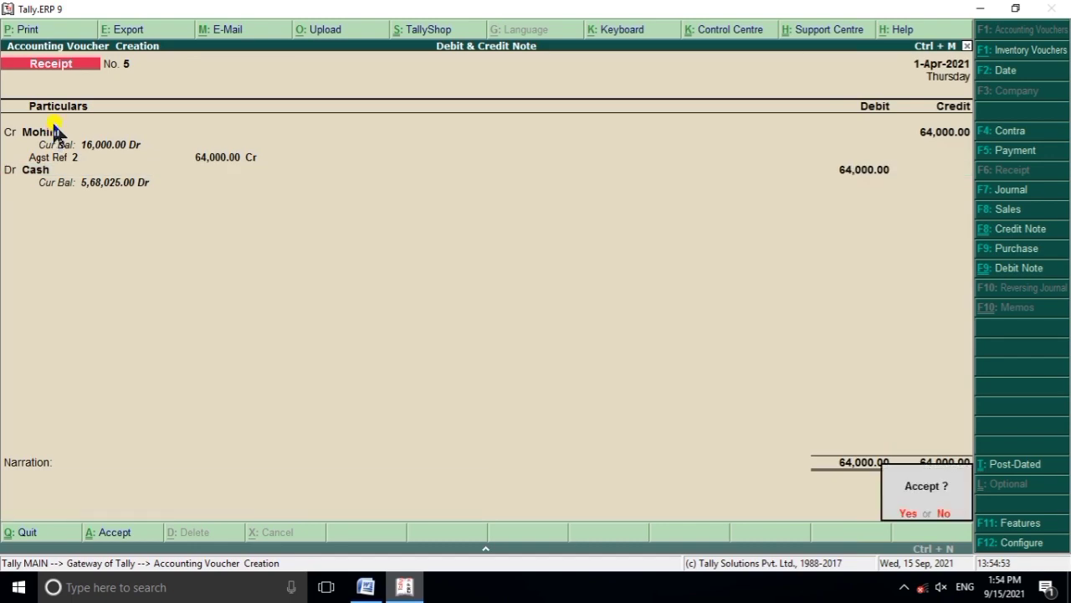
# Step: Read the 15th June remaining-amount entry in Word and start a Tally.ERP 9 receipt crediting the 20 Apr. sale's customer with 16,000
pyautogui.click(409, 587)
pyautogui.scroll(-1, 490, 430)
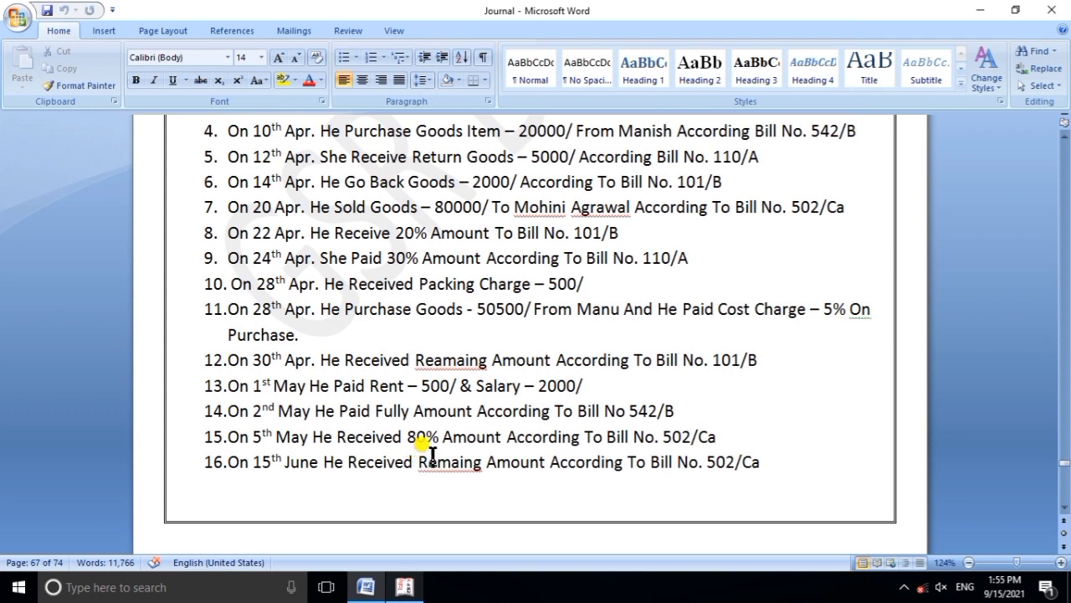
pyautogui.click(403, 590)
pyautogui.write('M')
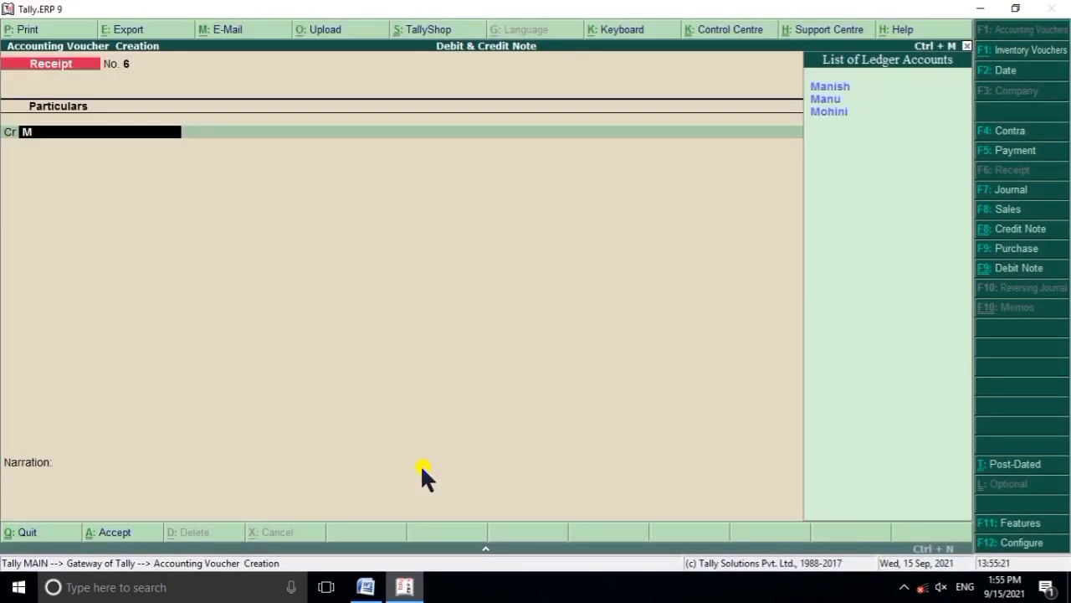
pyautogui.press('Down')
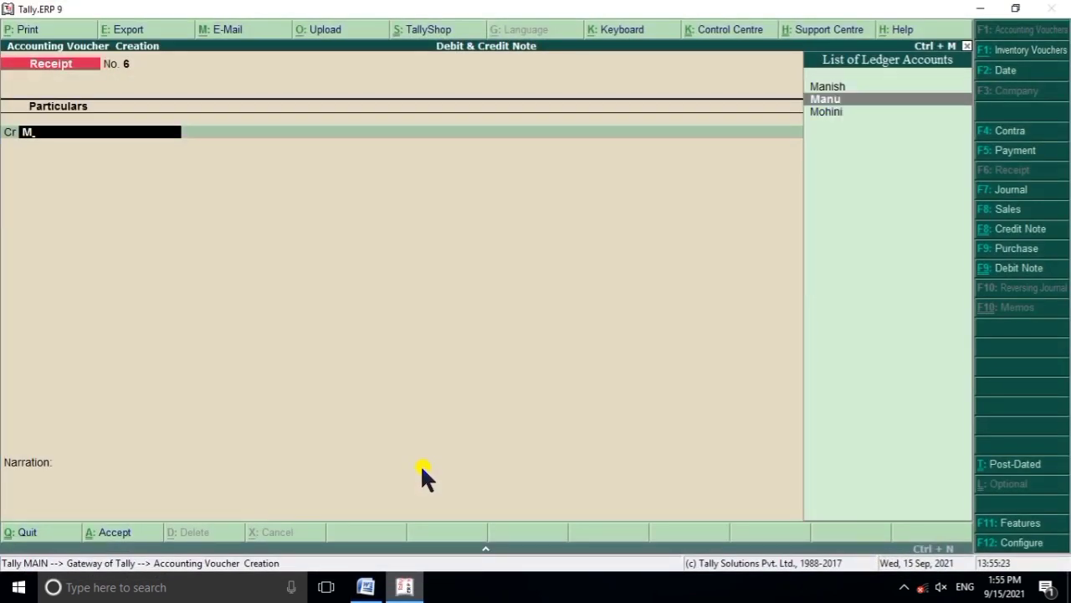
pyautogui.press('Down')
pyautogui.press('Return')
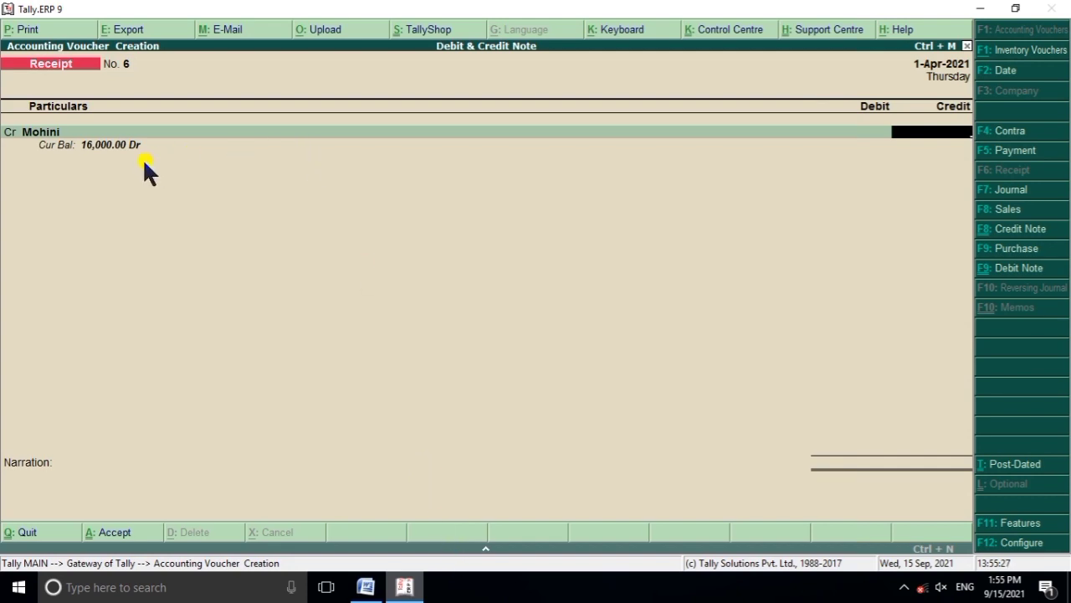
pyautogui.write('16,000')
# Step: Allocate the 16,000 as Agst Ref 2, debit Cash, leave the narration blank and save the receipt voucher
pyautogui.press('Return')
pyautogui.press('Return')
pyautogui.press('Return')
pyautogui.press('Return')
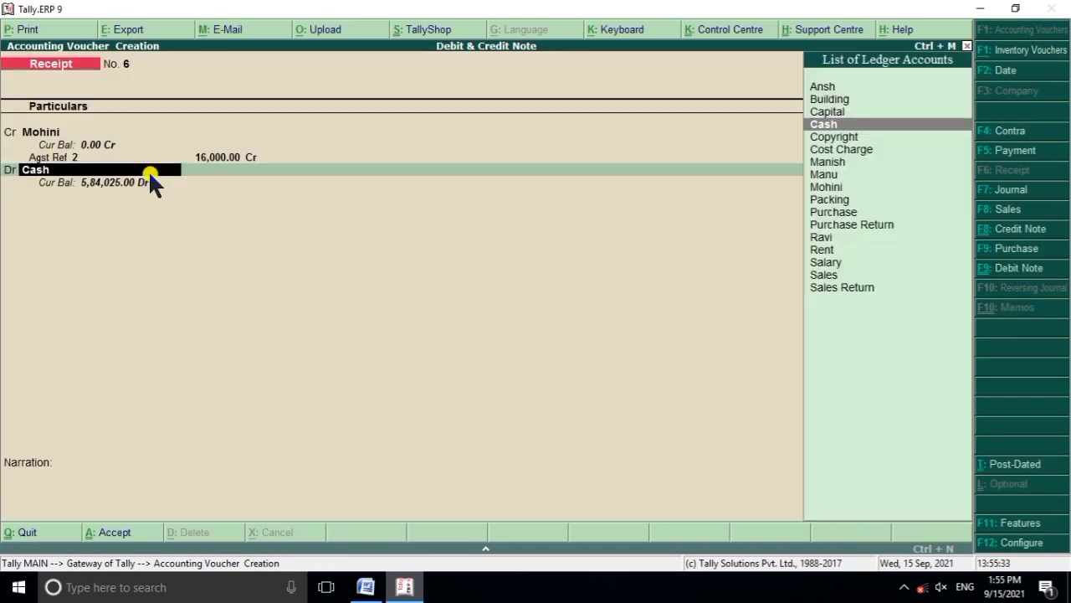
pyautogui.press('Return')
pyautogui.press('Return')
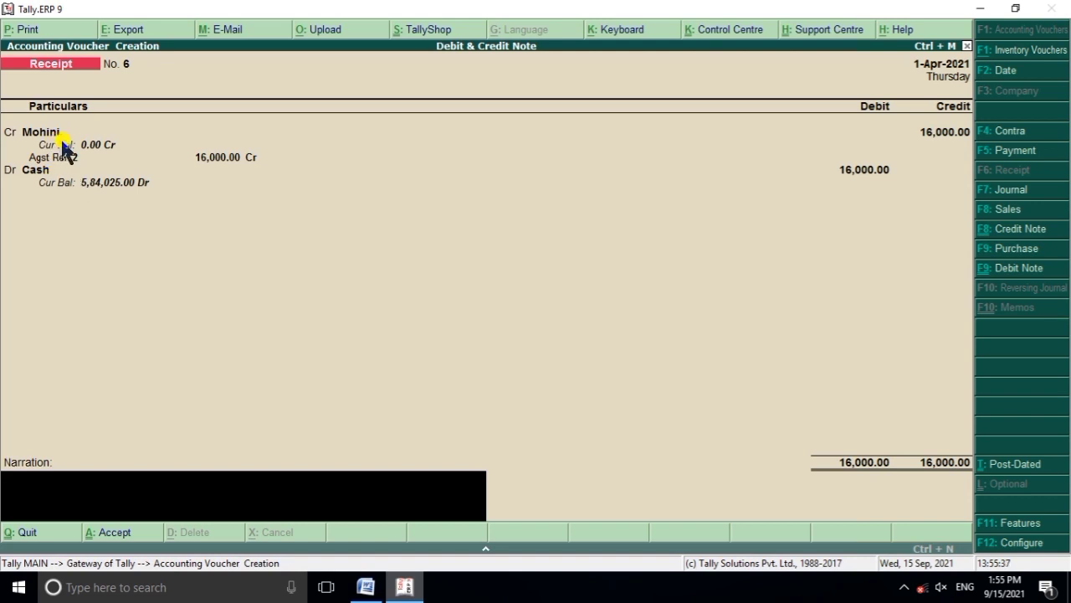
pyautogui.press('Return')
pyautogui.press('Return')
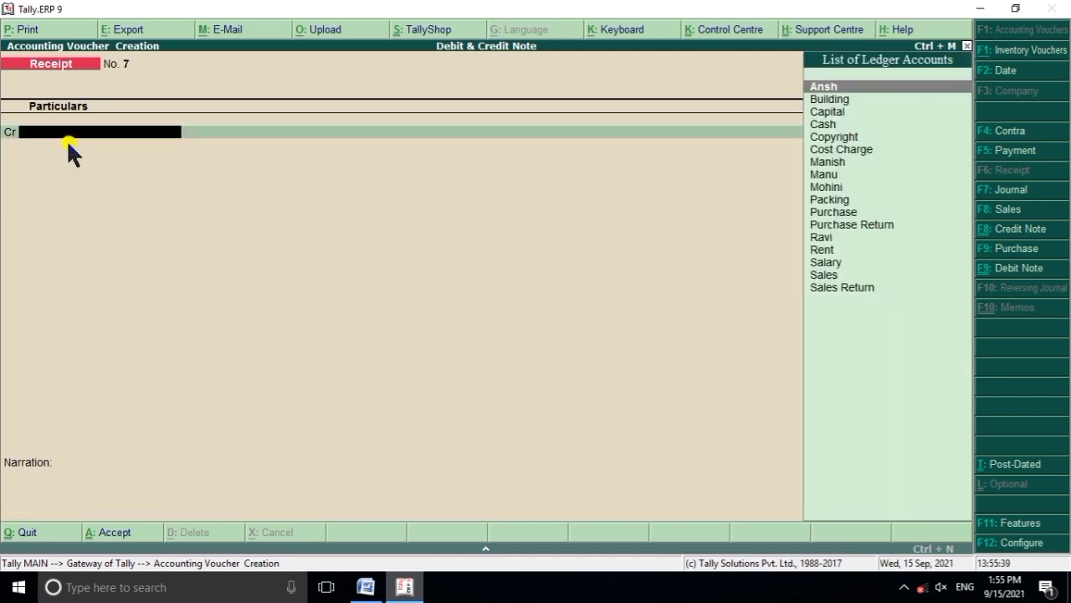
# Step: Switch to Word and read the expected balance sheet and net profit answer below the Account – 5 transactions
pyautogui.click(404, 586)
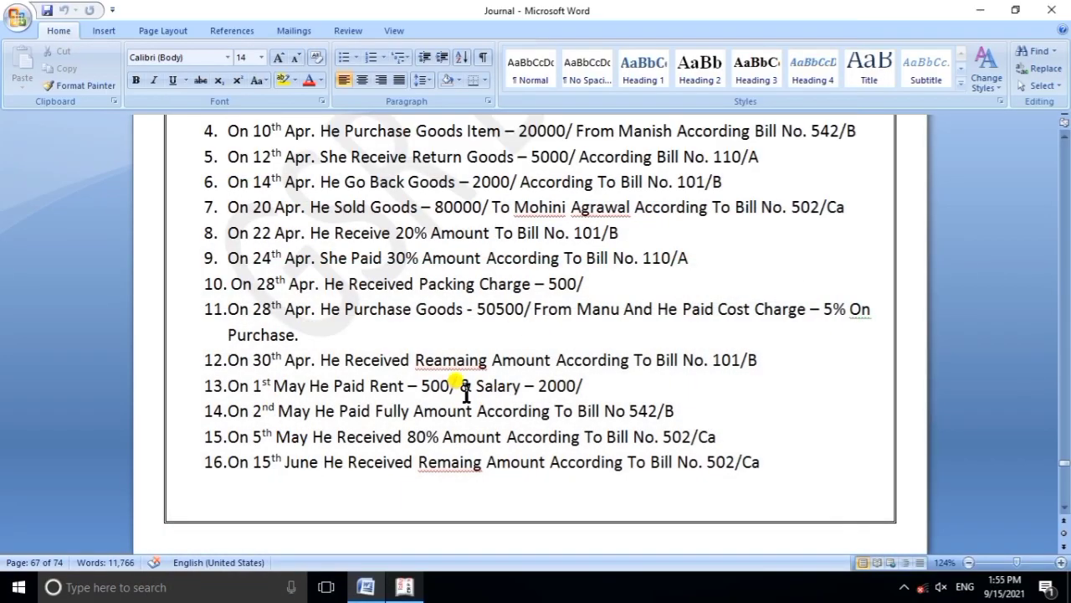
pyautogui.scroll(-3, 464, 393)
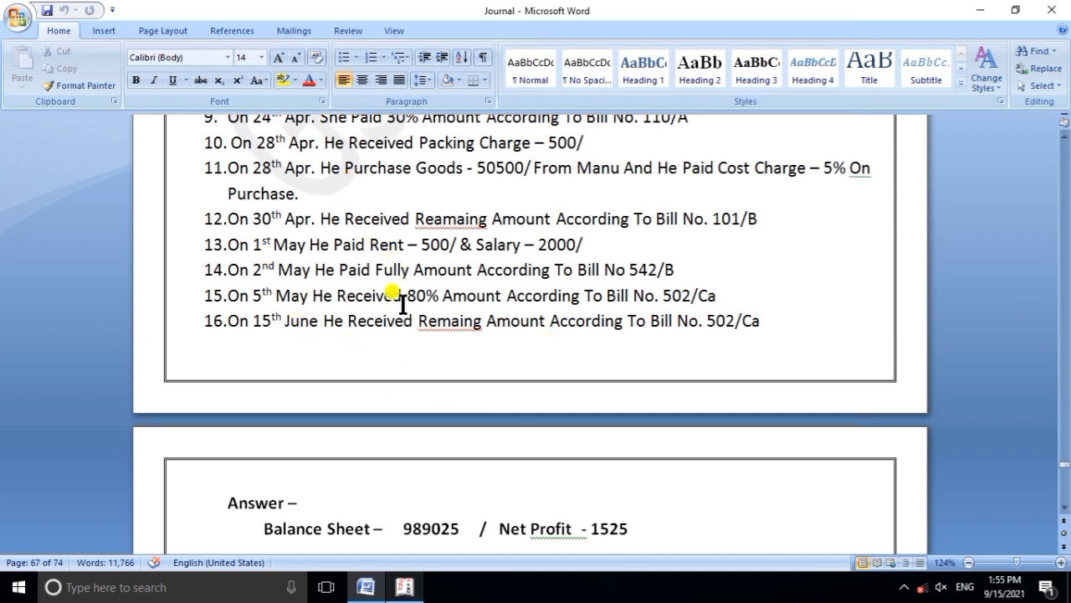
pyautogui.scroll(-4, 449, 315)
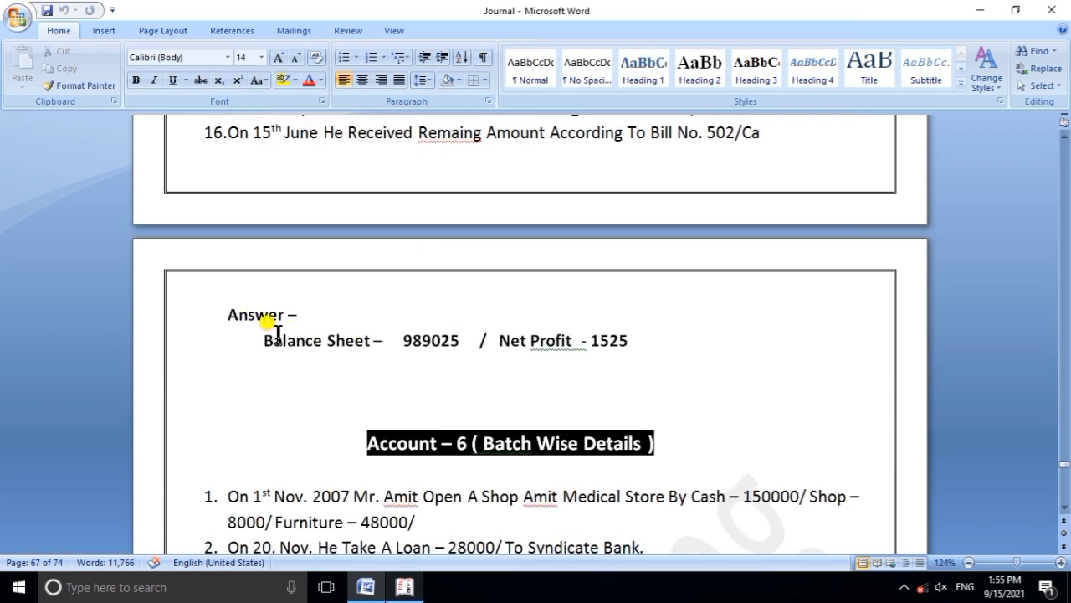
# Step: Highlight the expected balance sheet total and the net profit figure in the Word answer
pyautogui.moveTo(264, 340); pyautogui.dragTo(454, 340)
pyautogui.click(437, 346)
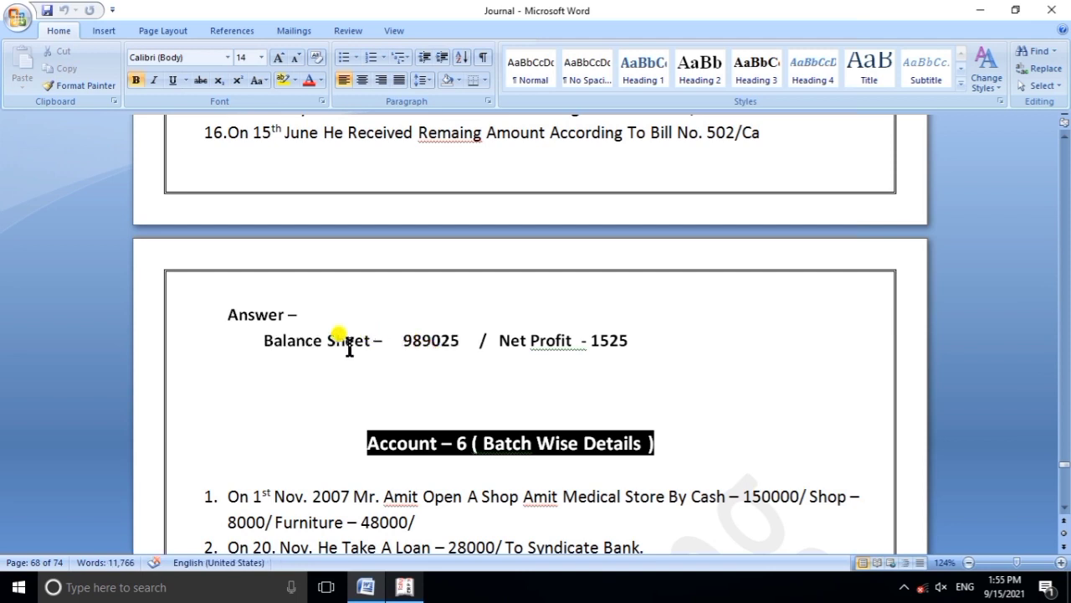
pyautogui.moveTo(272, 332); pyautogui.dragTo(410, 329)
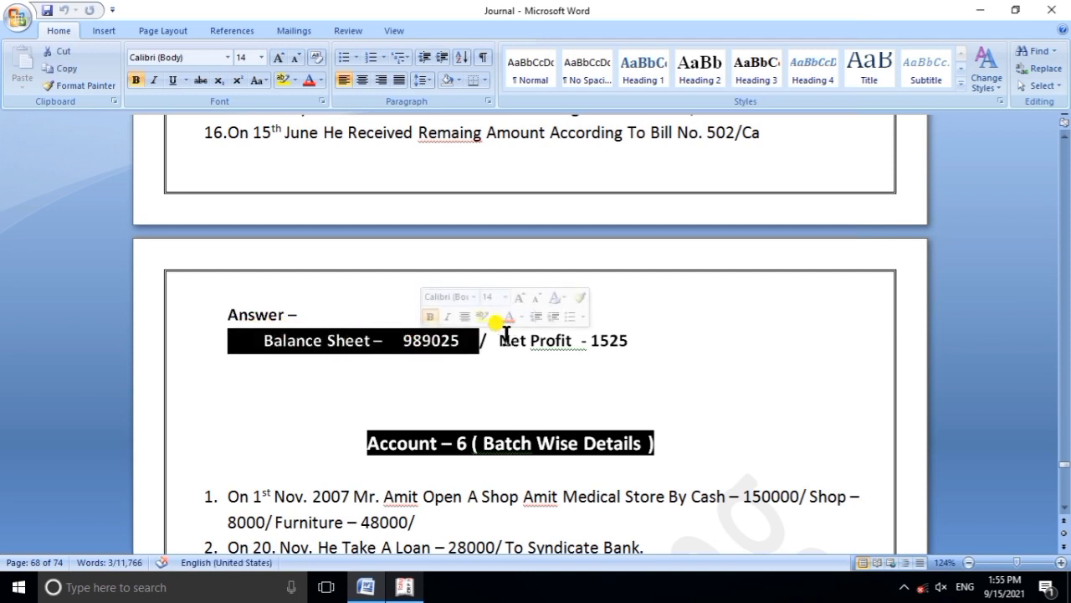
pyautogui.moveTo(498, 341); pyautogui.dragTo(642, 345)
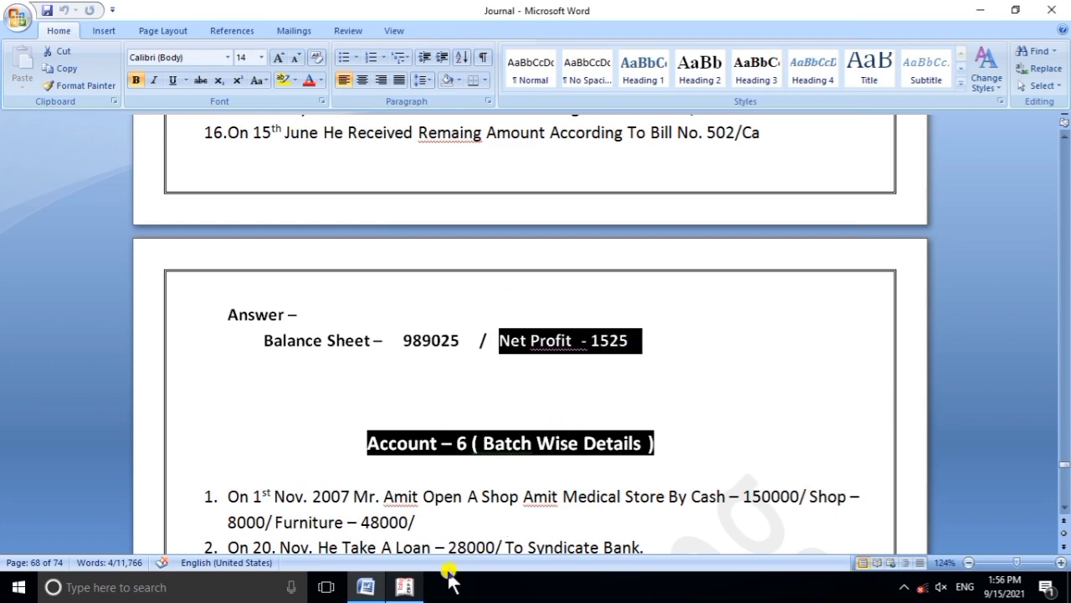
# Step: Switch to Tally.ERP 9 and quit the blank receipt voucher to return to the Gateway of Tally
pyautogui.click(404, 587)
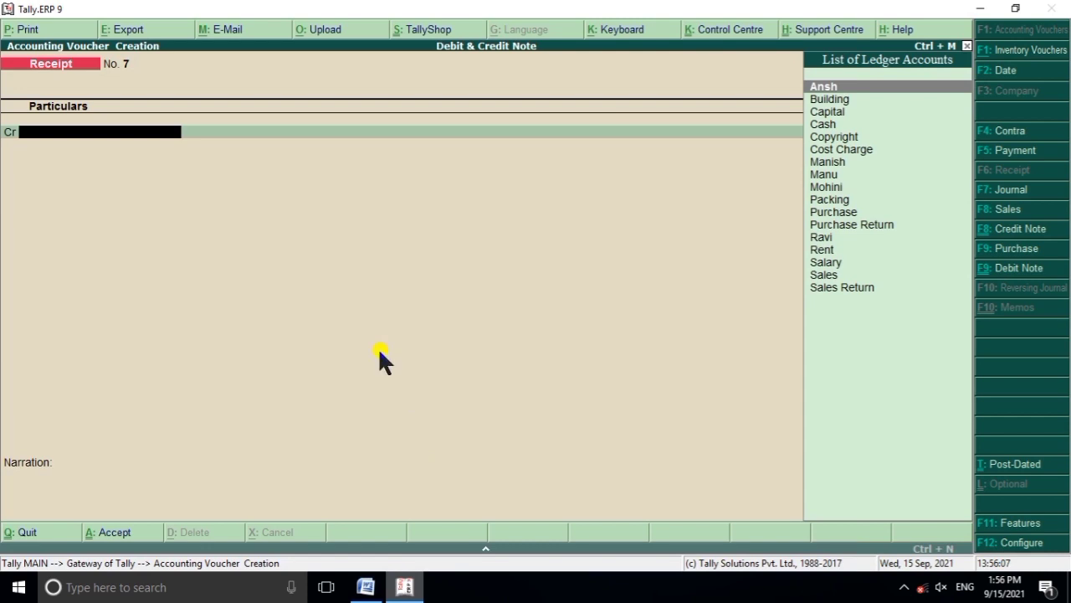
pyautogui.press('Escape')
pyautogui.press('Return')
pyautogui.press('Escape')
pyautogui.press('Escape')
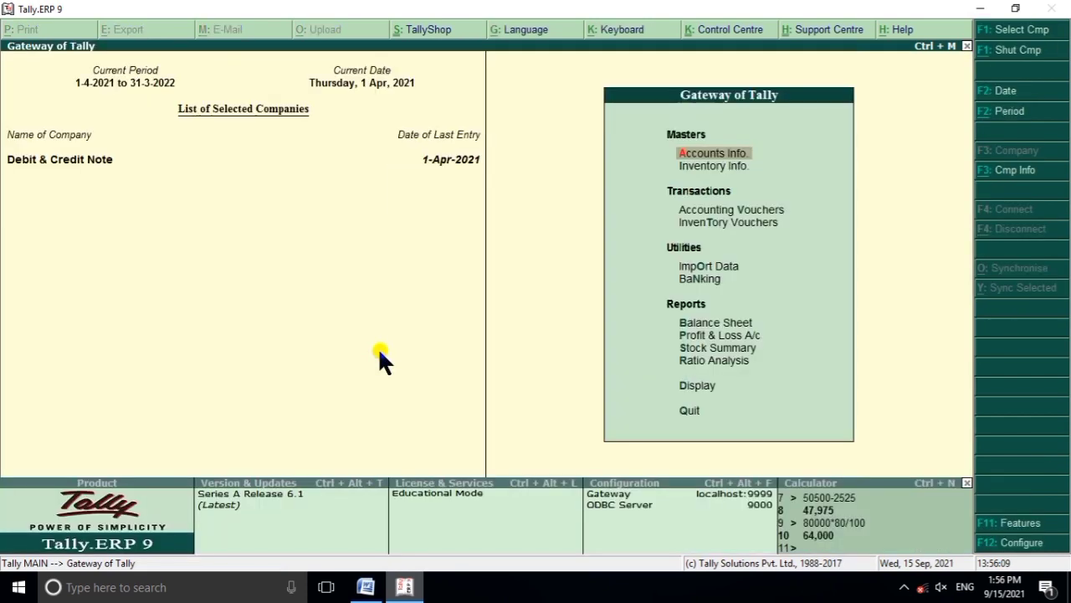
# Step: Open the Balance Sheet report of the Debit & Credit Note company
pyautogui.press('Down')
pyautogui.press('Down')
pyautogui.press('Down')
pyautogui.press('Down')
pyautogui.press('Down')
pyautogui.press('Down')
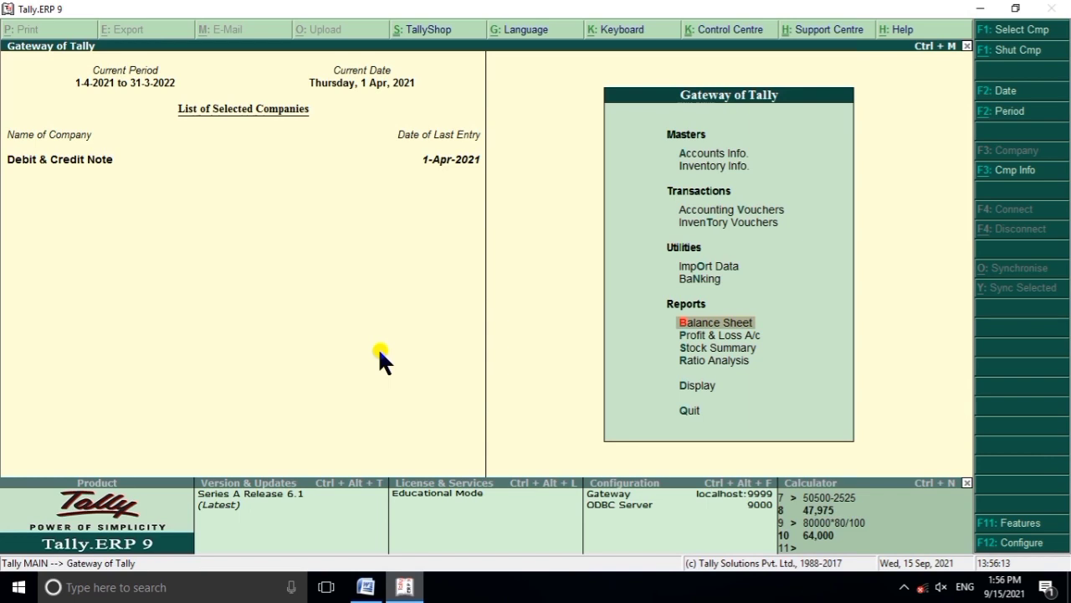
pyautogui.press('Return')
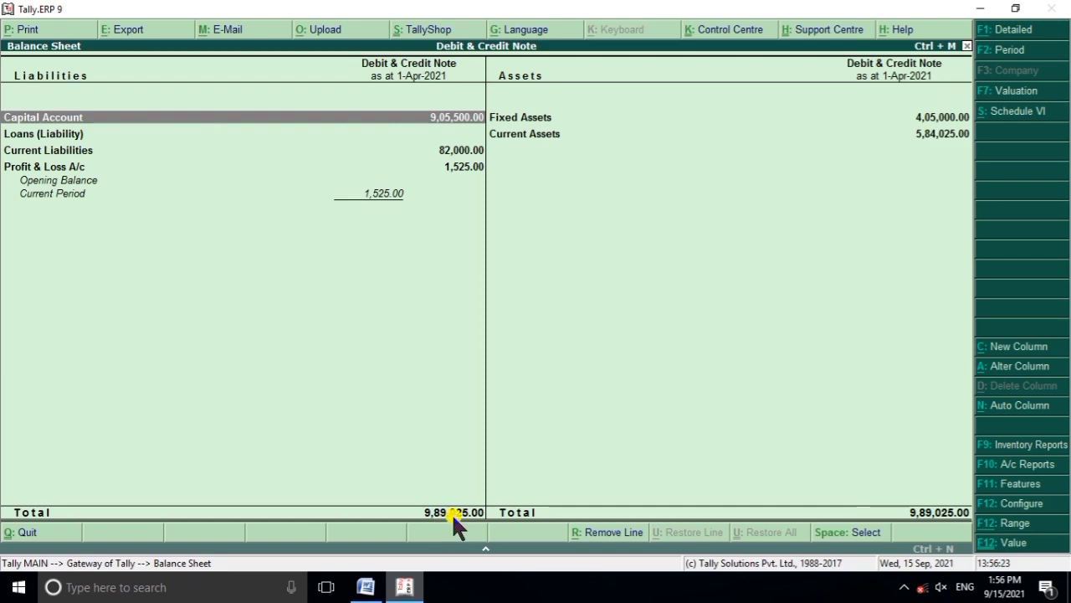
# Step: Switch to Word, highlight the answer's balance sheet figure and return to Tally.ERP 9 to compare it with the report total
pyautogui.click(410, 586)
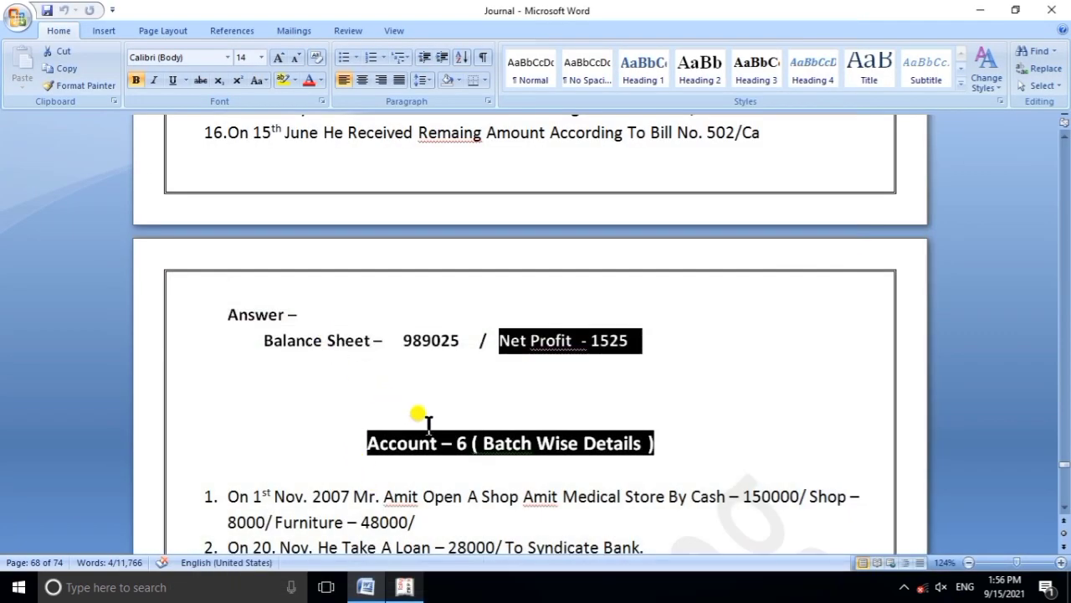
pyautogui.moveTo(392, 342); pyautogui.dragTo(459, 343)
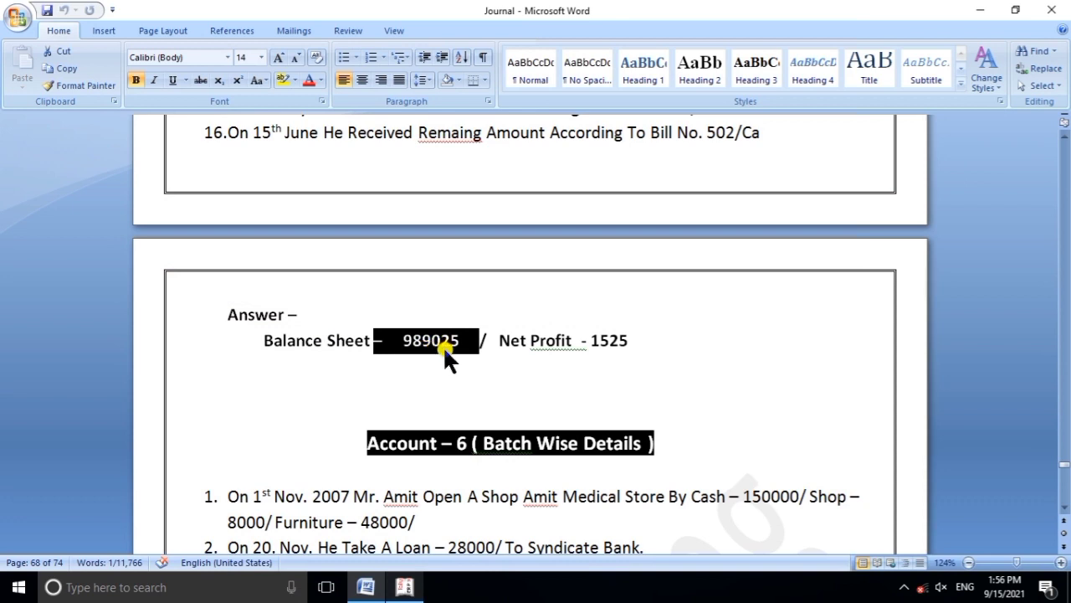
pyautogui.click(444, 378)
pyautogui.click(408, 586)
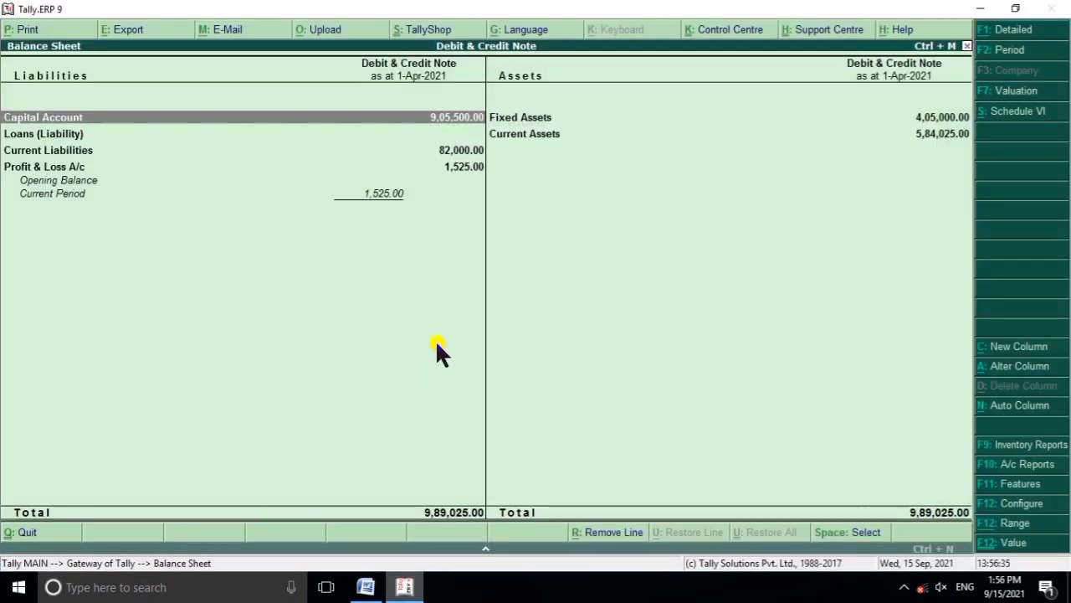
# Step: Drill down from the balance sheet into Profit & Loss A/c and select the Nett Profit line
pyautogui.press('Down')
pyautogui.press('Down')
pyautogui.press('Down')
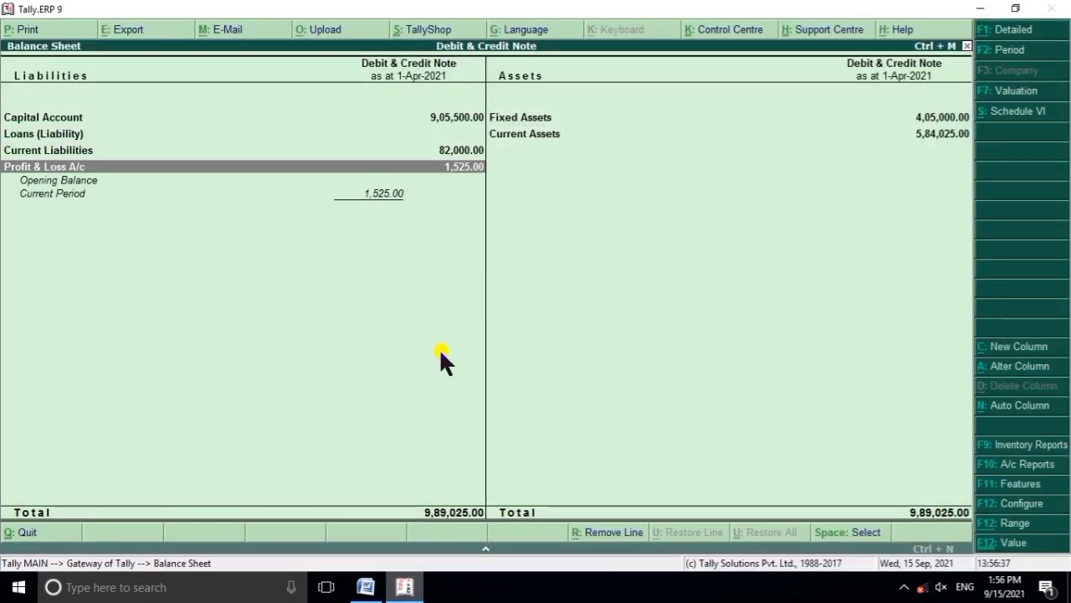
pyautogui.click(99, 171)
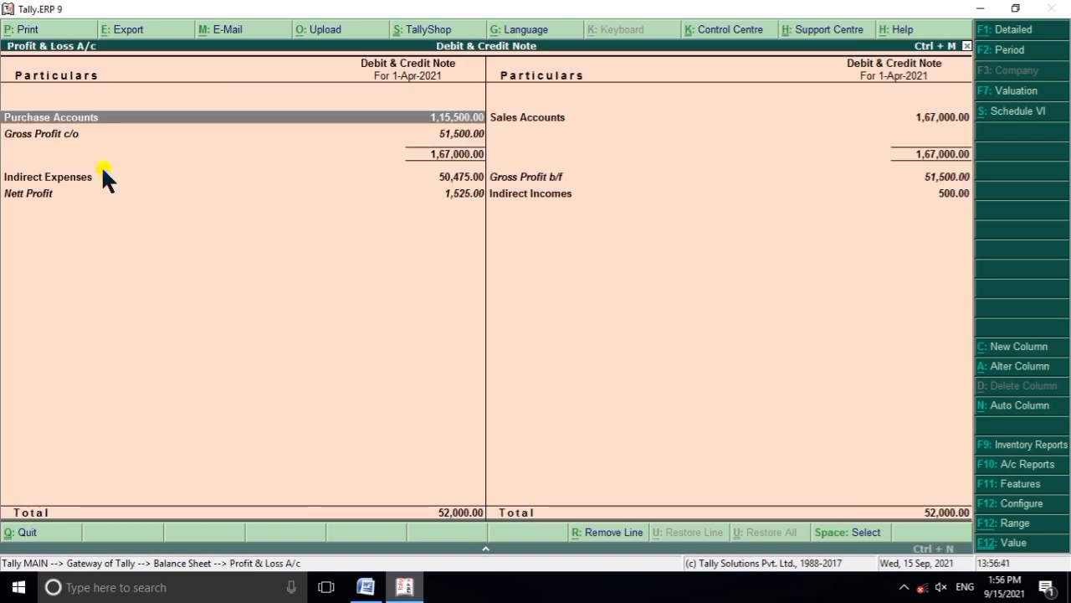
pyautogui.press('Down')
pyautogui.press('Down')
pyautogui.press('Down')
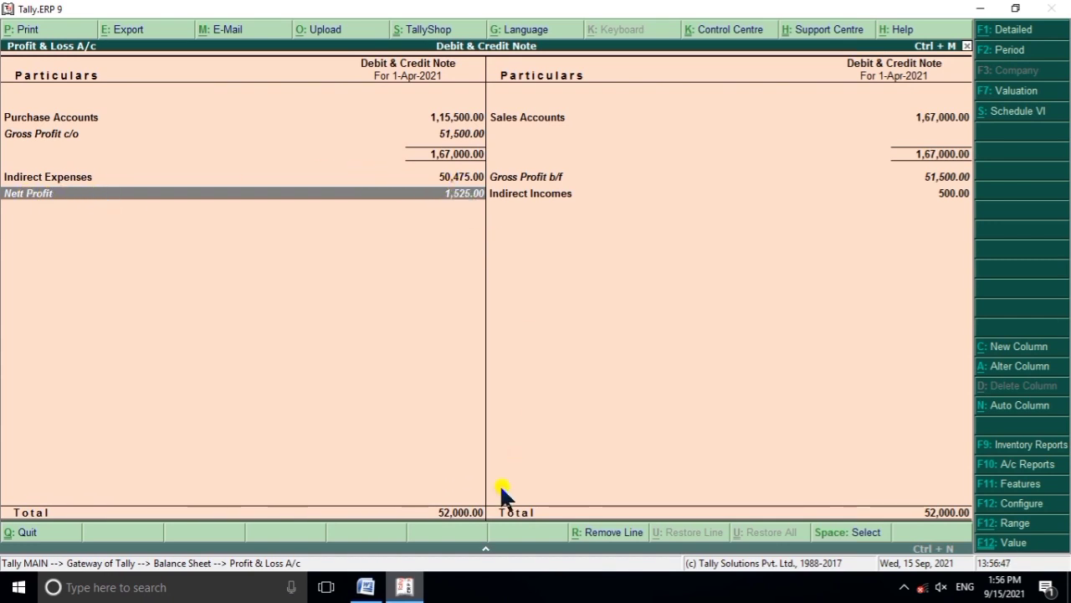
# Step: Switch to Word, highlight the answer's net profit and return to Tally.ERP 9 to compare it with the Nett Profit line
pyautogui.click(366, 587)
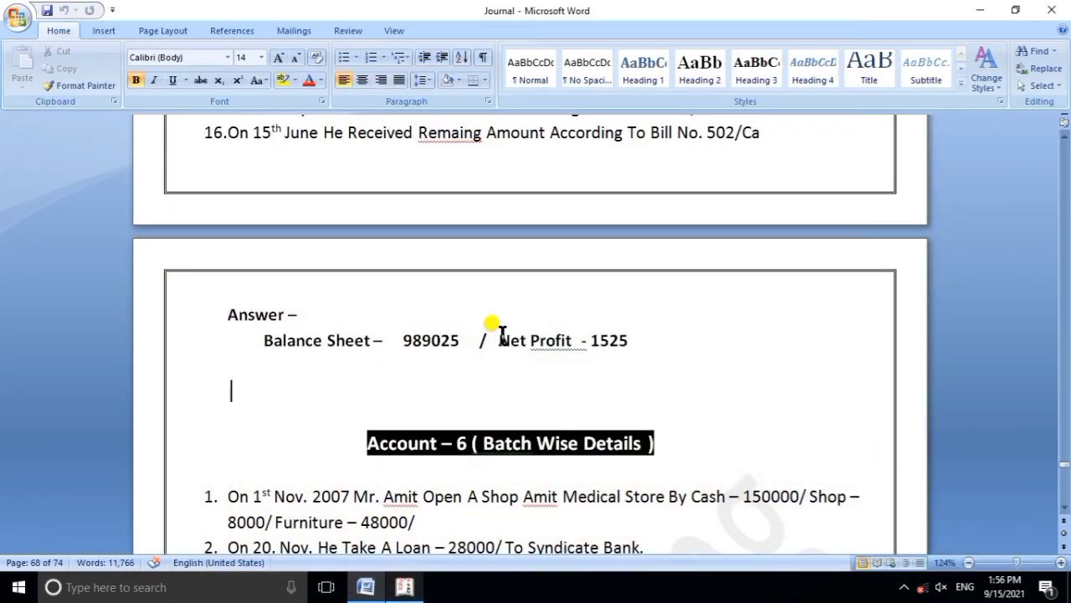
pyautogui.moveTo(500, 335); pyautogui.dragTo(590, 355)
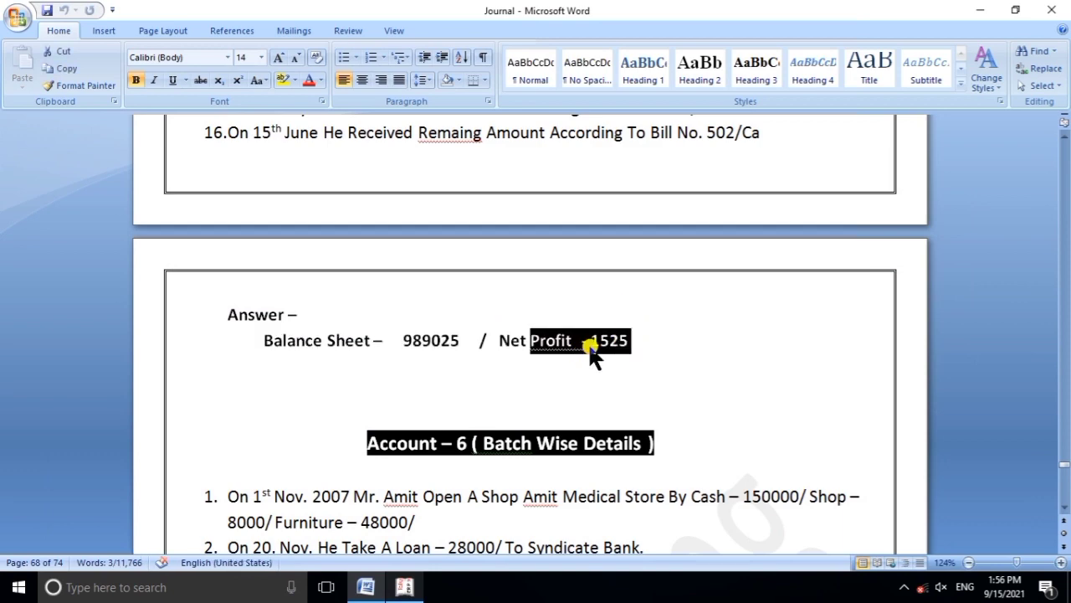
pyautogui.click(408, 586)
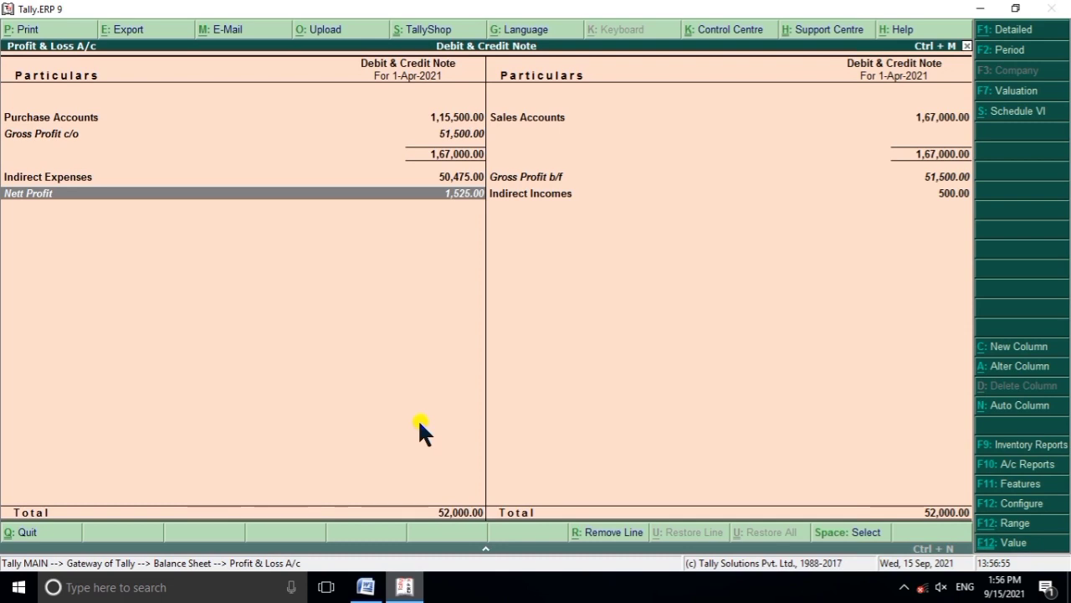